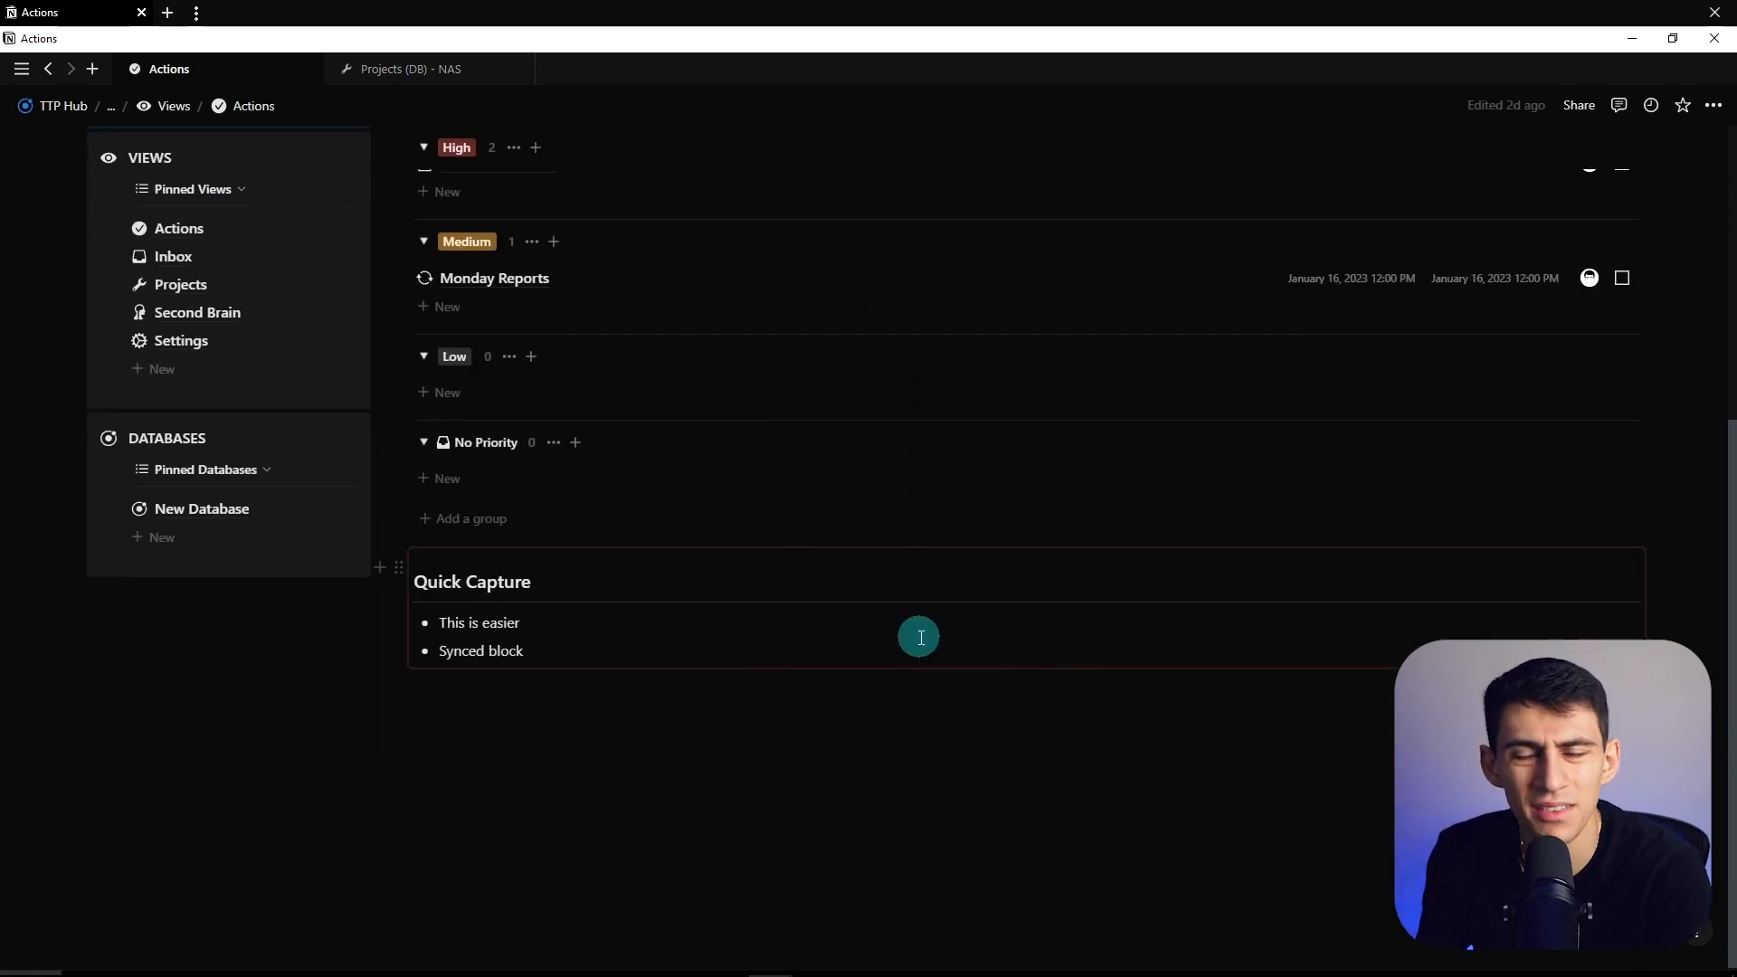
# - Create a column layout beside the My Tasks database with a /column block
pyautogui.scroll(3, 953, 547)
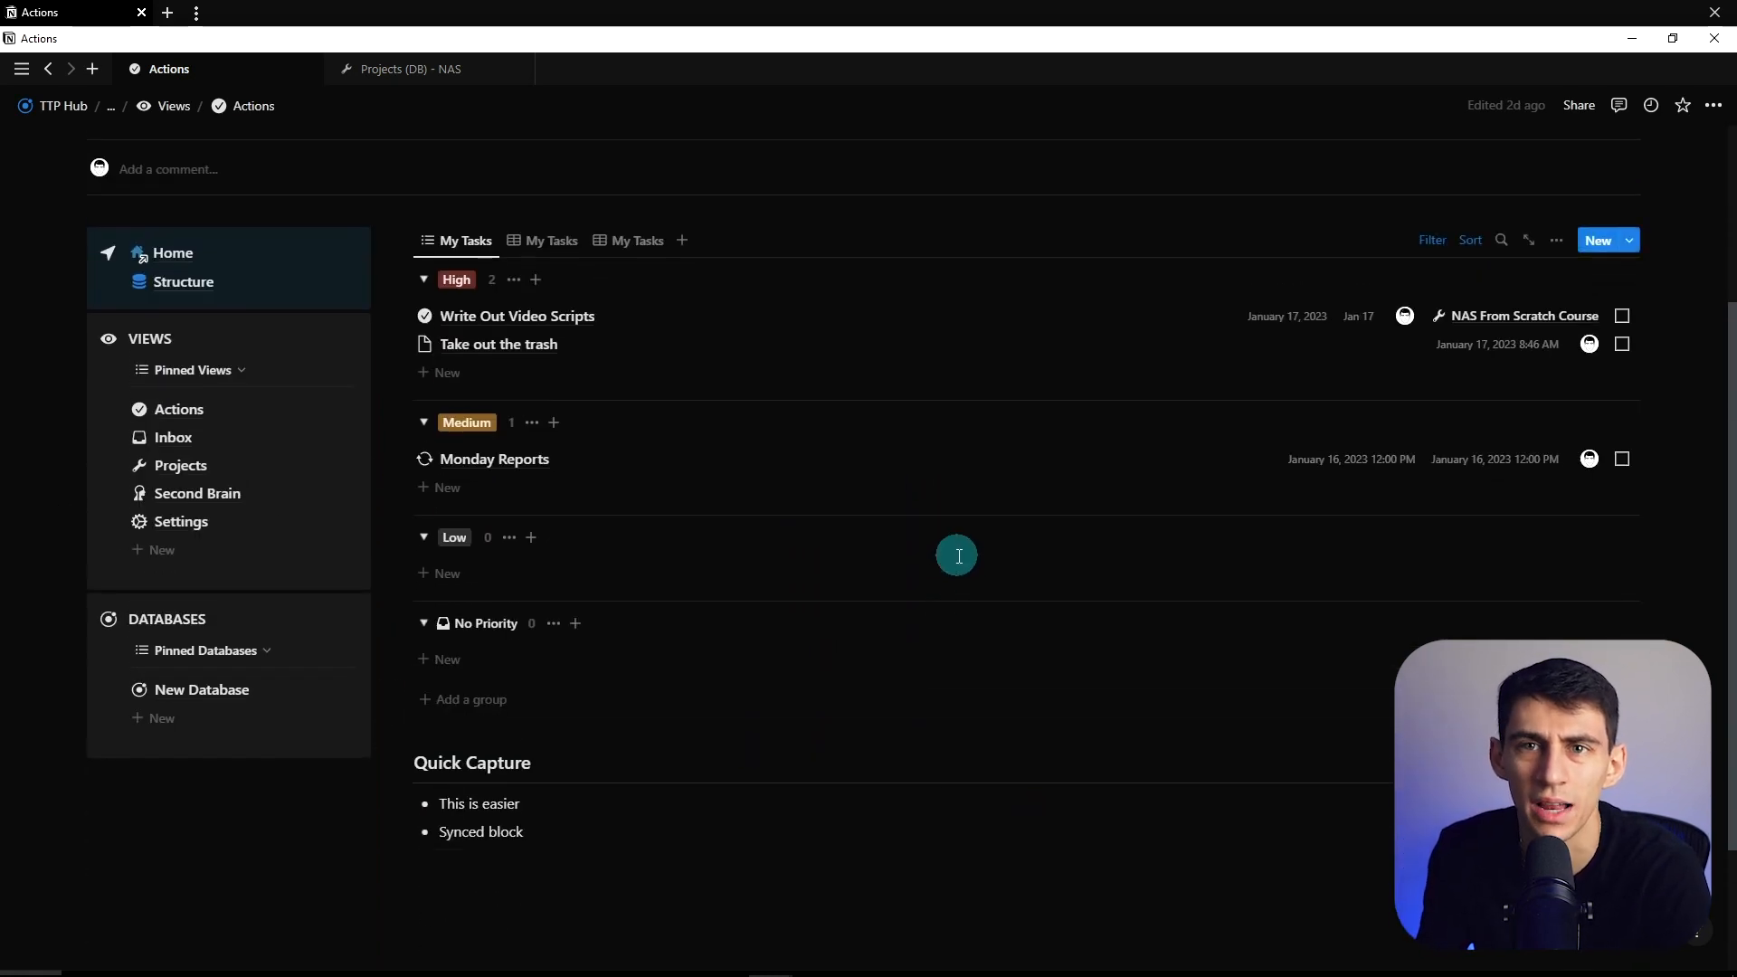
pyautogui.scroll(-3, 452, 651)
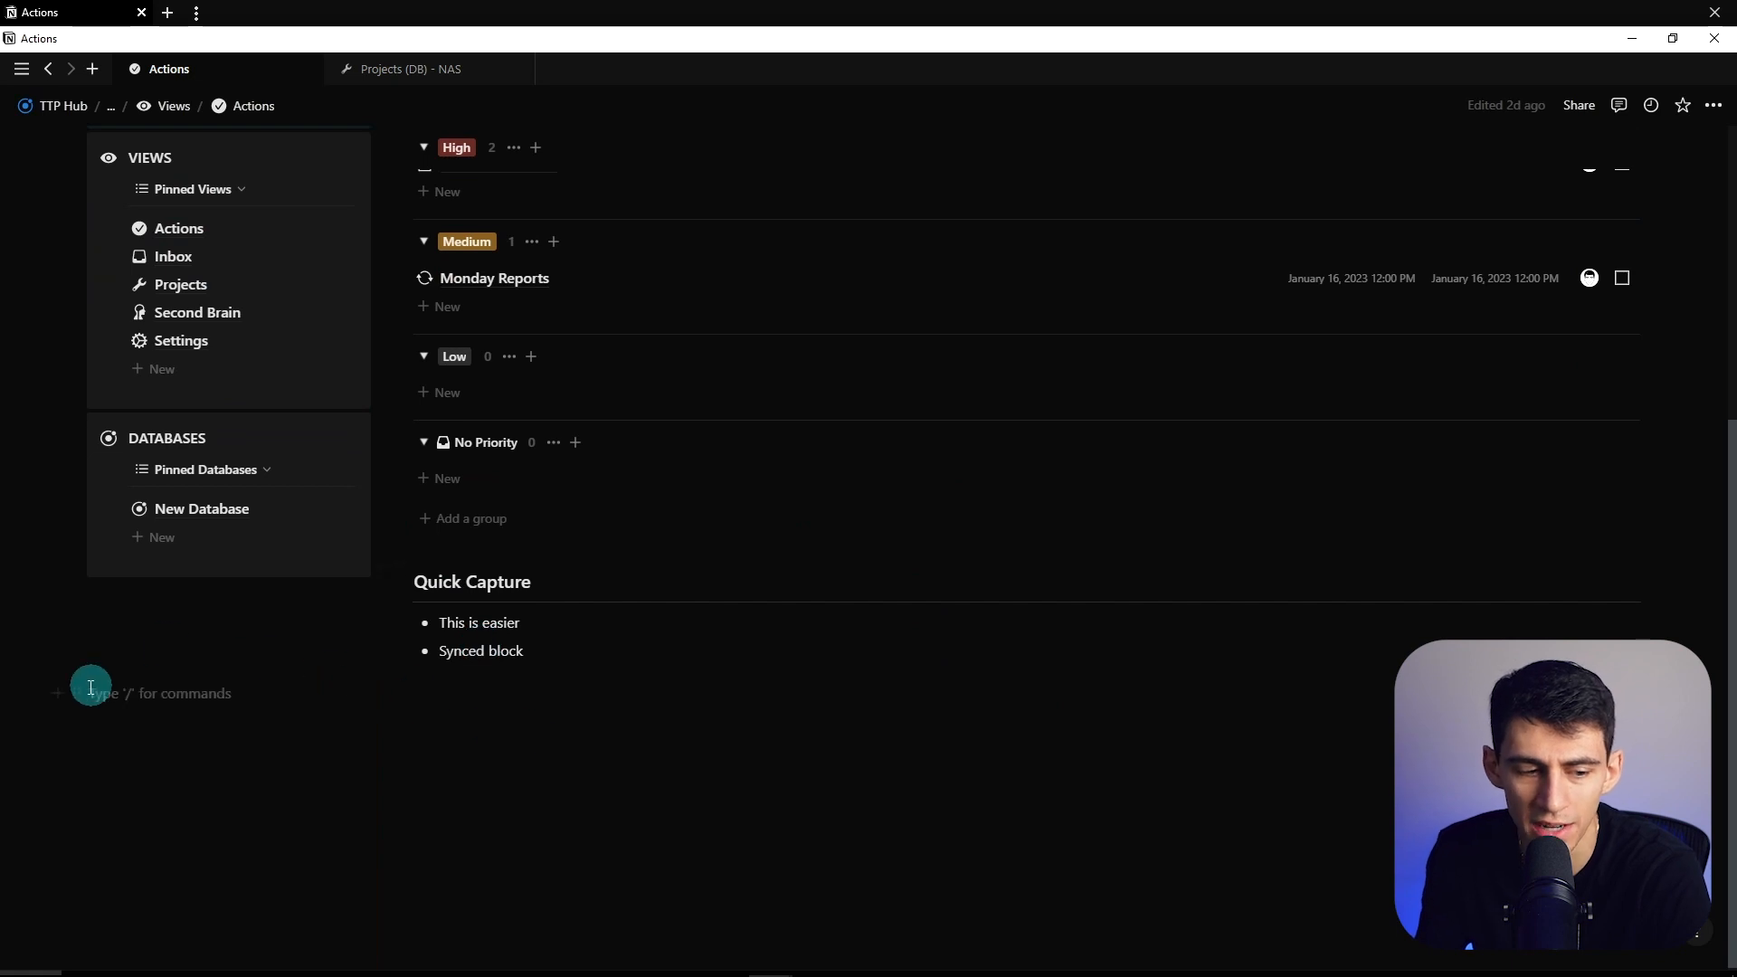
pyautogui.moveTo(72, 692); pyautogui.dragTo(904, 504)
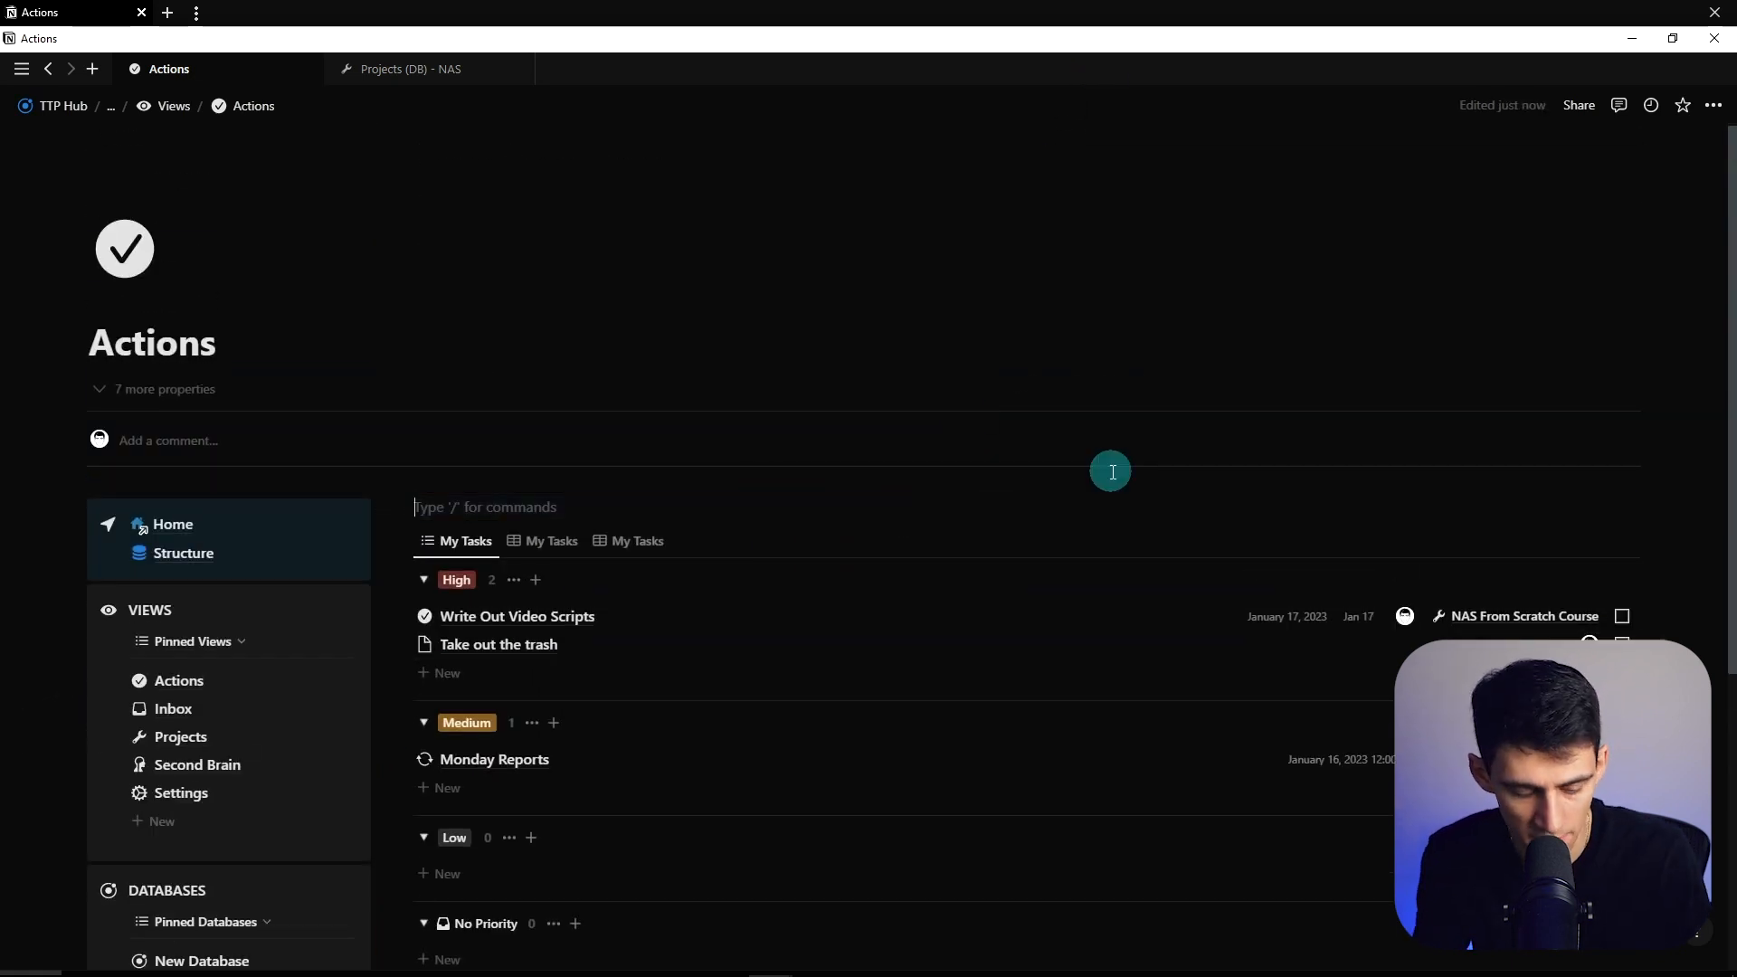
pyautogui.write('/colu')
pyautogui.press('Return')
pyautogui.press('capslock')
# - Place Quick Capture under My Tasks and drag the column divider to narrow that column
pyautogui.moveTo(425, 509); pyautogui.dragTo(784, 568)
pyautogui.scroll(5, 816, 572)
pyautogui.moveTo(1247, 555)
pyautogui.mouseDown()
pyautogui.moveTo(1167, 554)
pyautogui.moveTo(1260, 546)
pyautogui.mouseUp()
pyautogui.scroll(-3, 1240, 516)
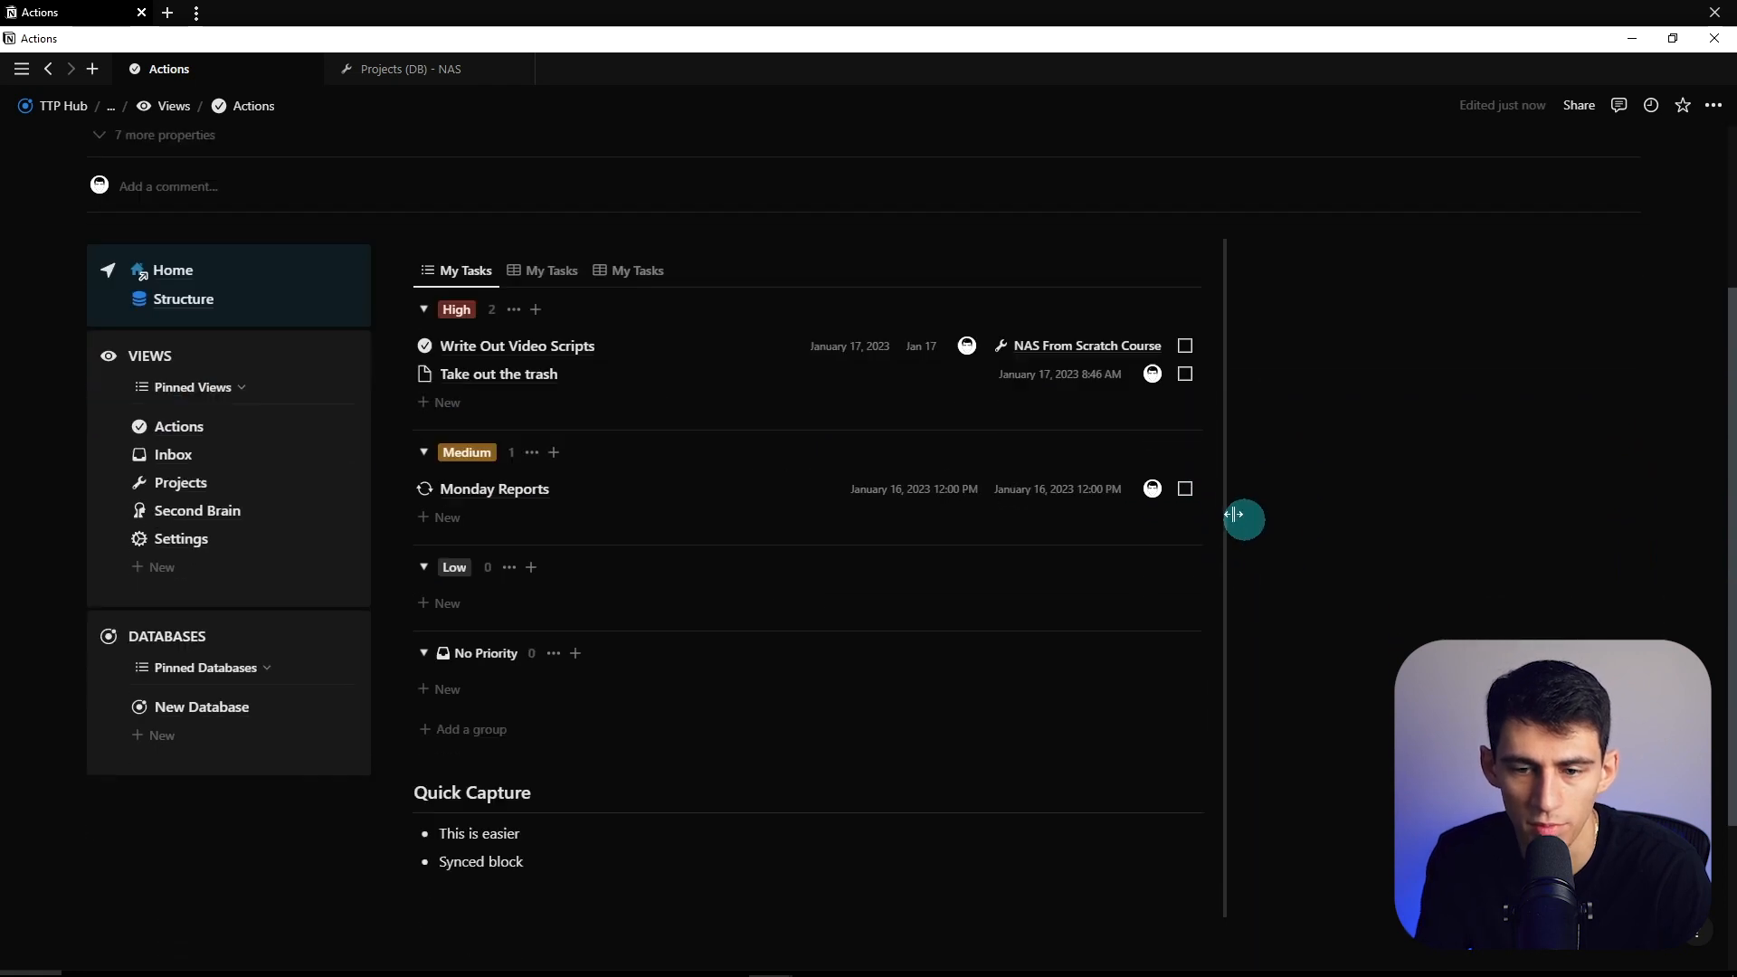
pyautogui.scroll(3, 842, 279)
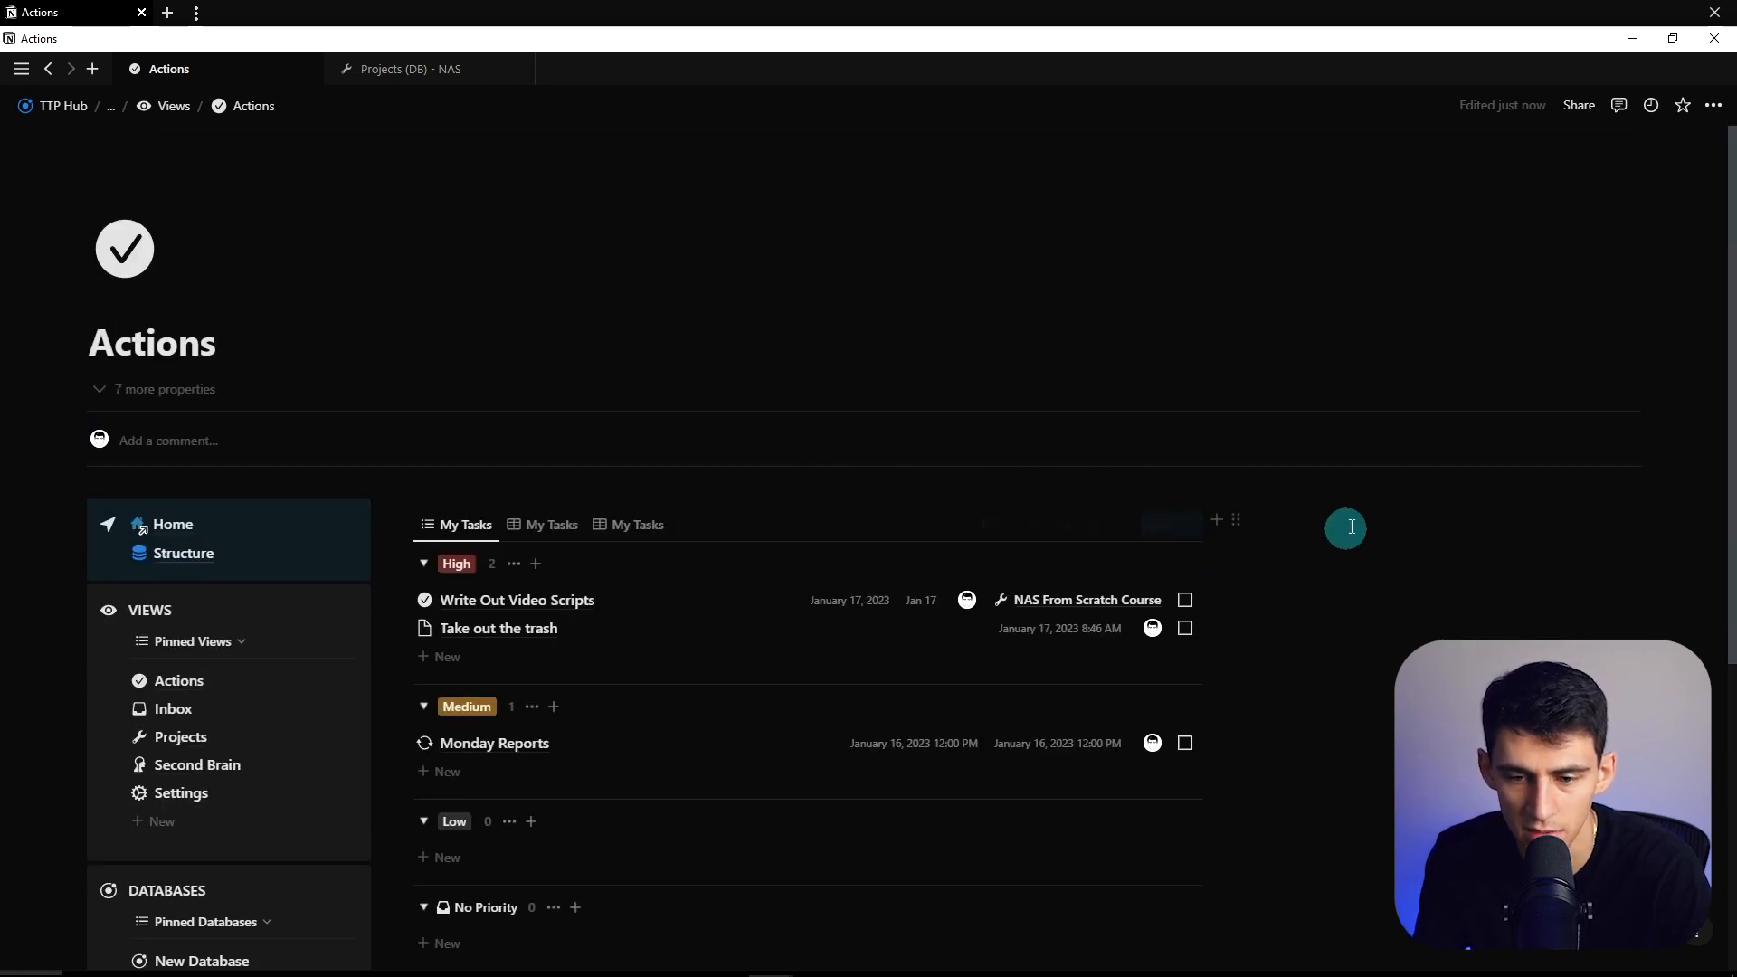
pyautogui.scroll(-5, 579, 579)
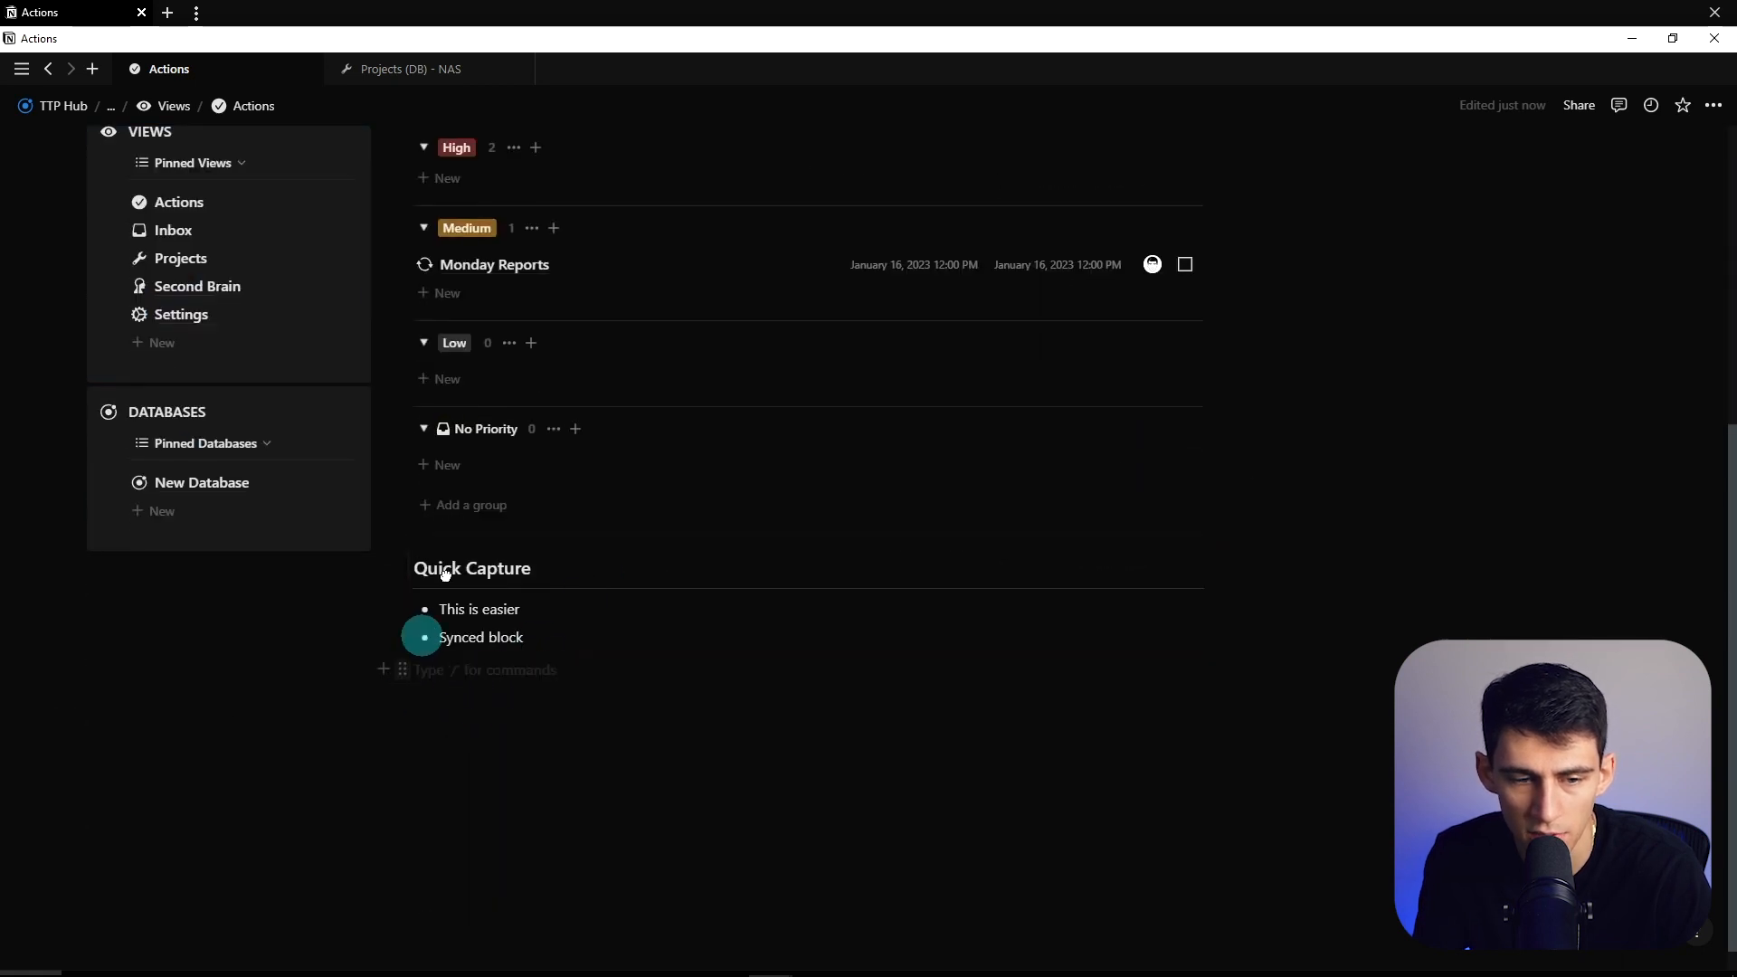
pyautogui.scroll(5, 543, 471)
# - Add a TASKS callout with a check icon above the task database
pyautogui.click(515, 502)
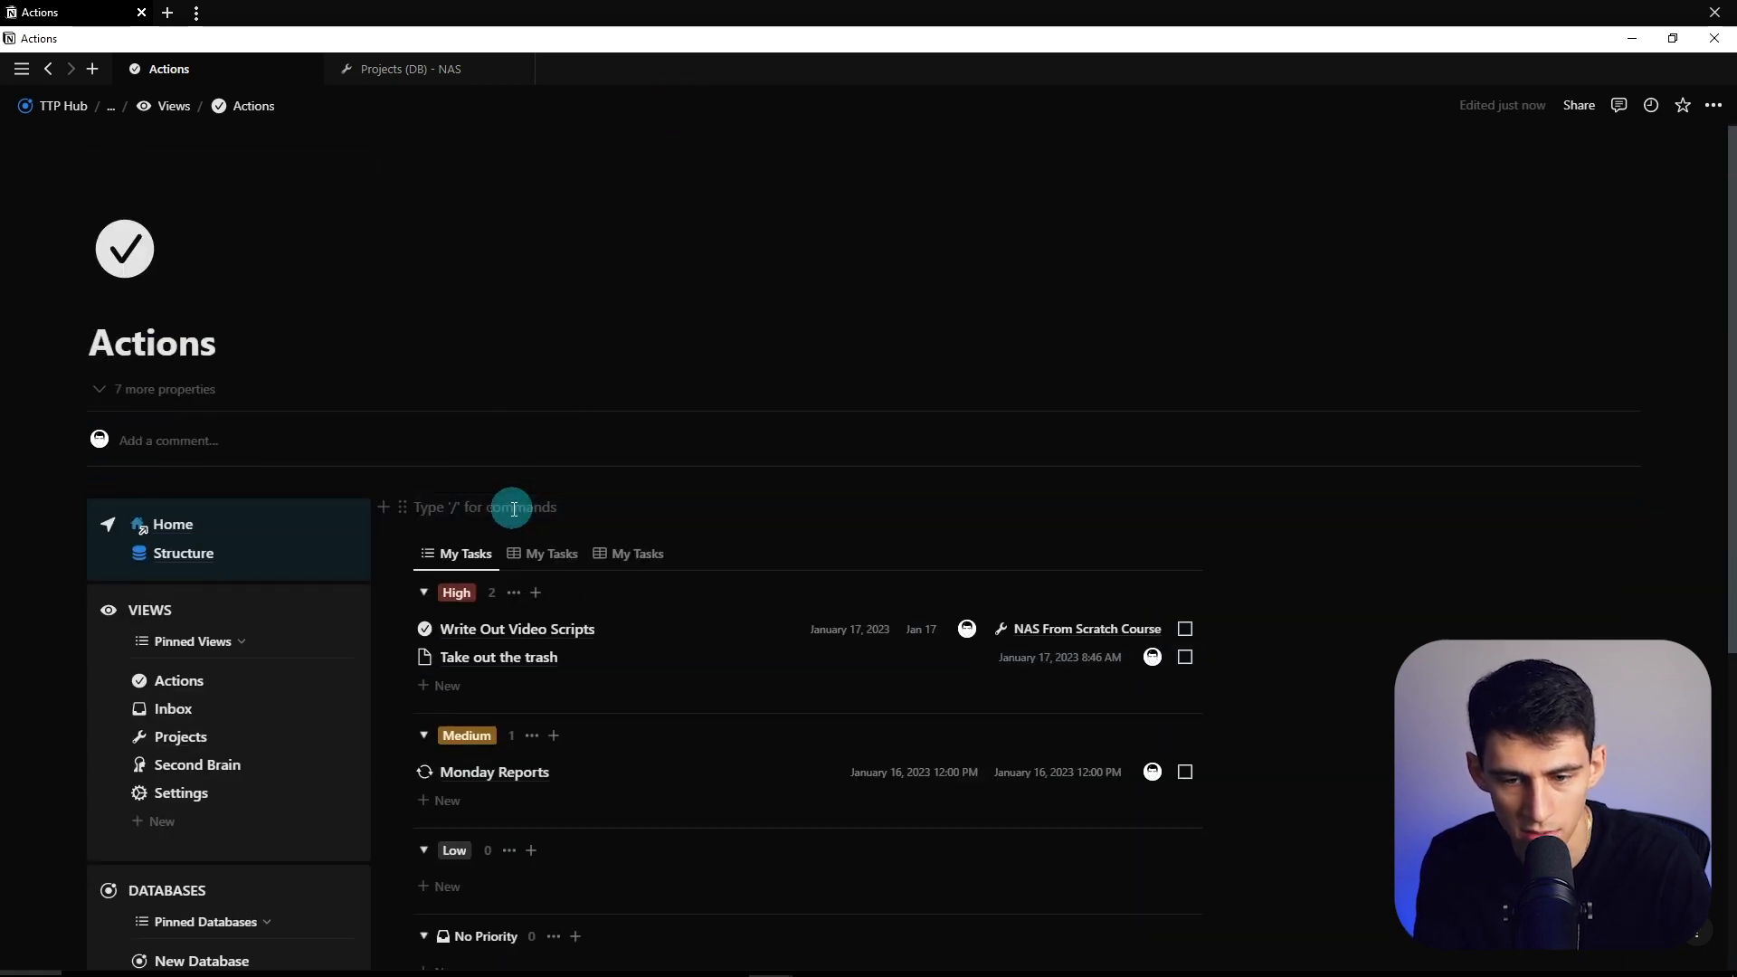
pyautogui.write('/call')
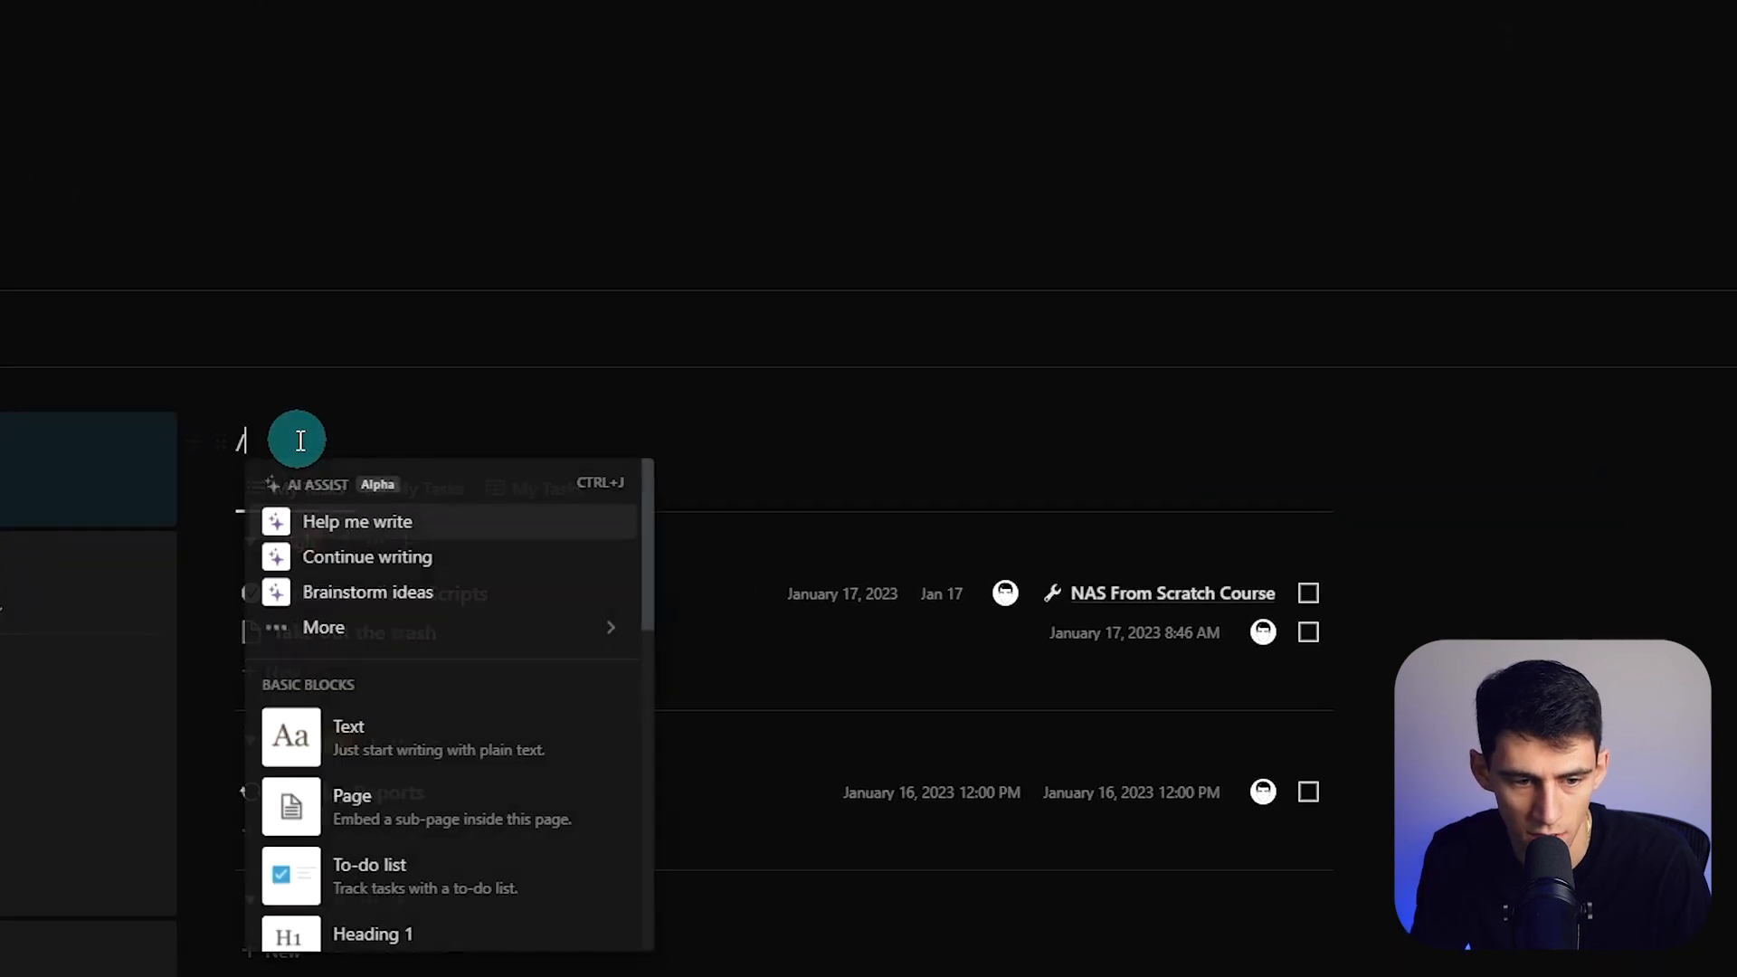
pyautogui.press('Return')
pyautogui.click(264, 461)
pyautogui.click(132, 513)
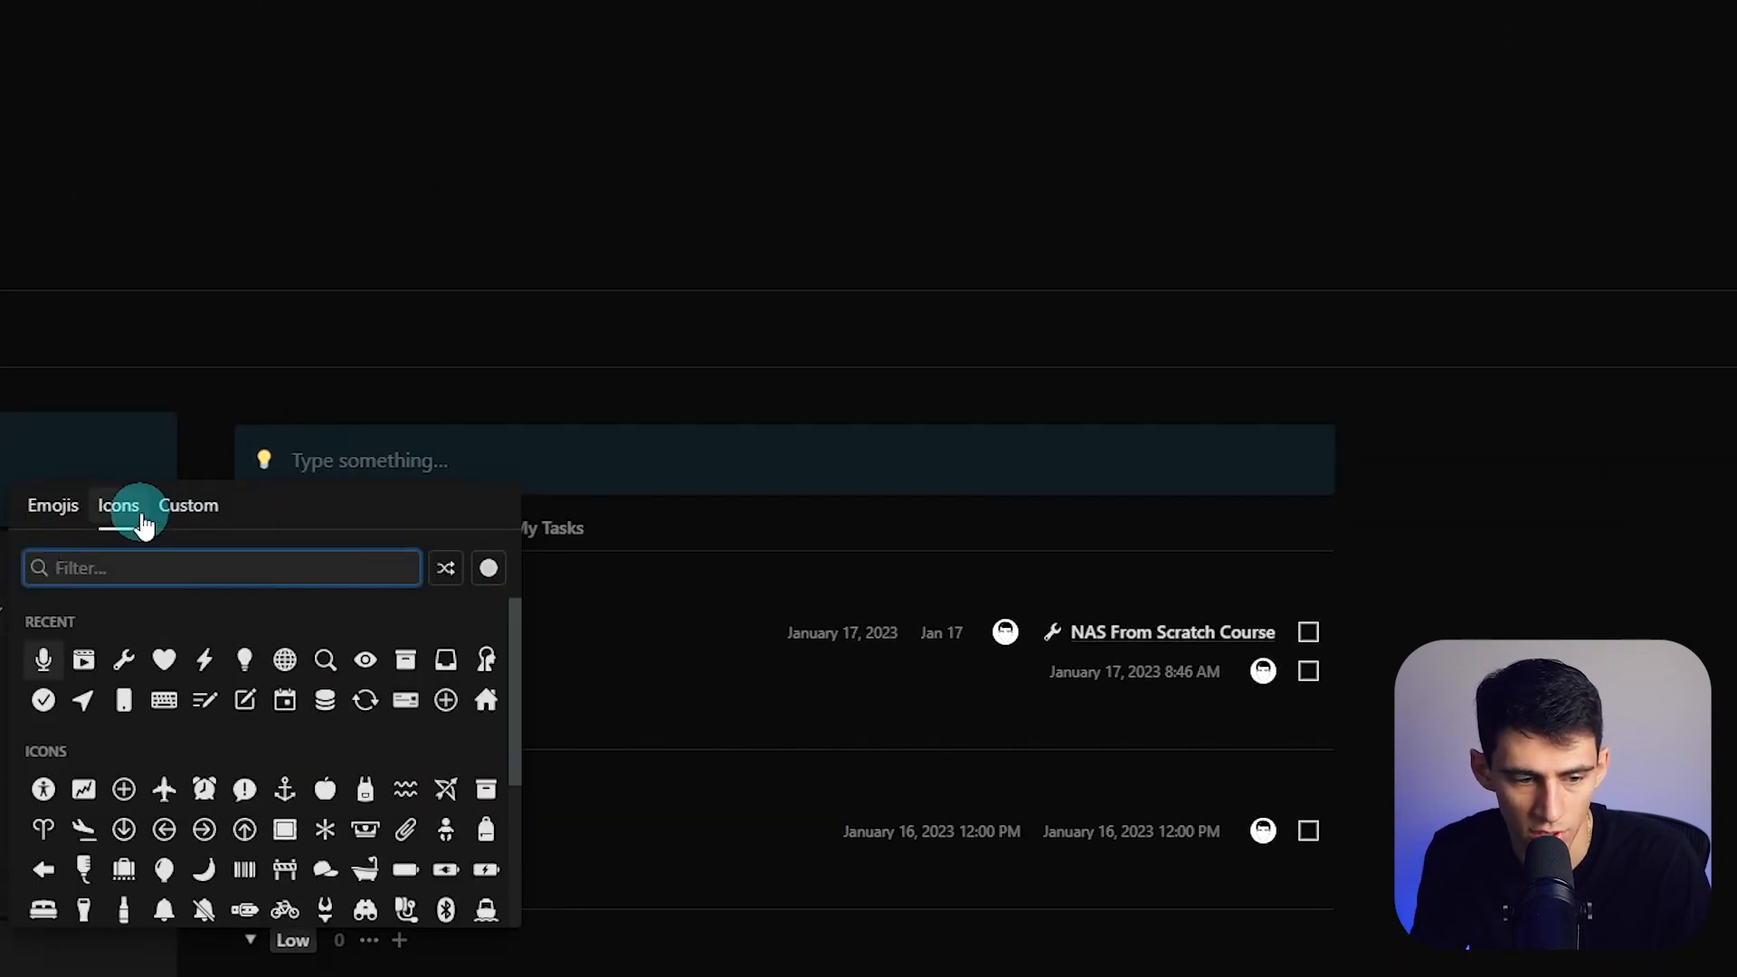
pyautogui.write('check')
pyautogui.press('Return')
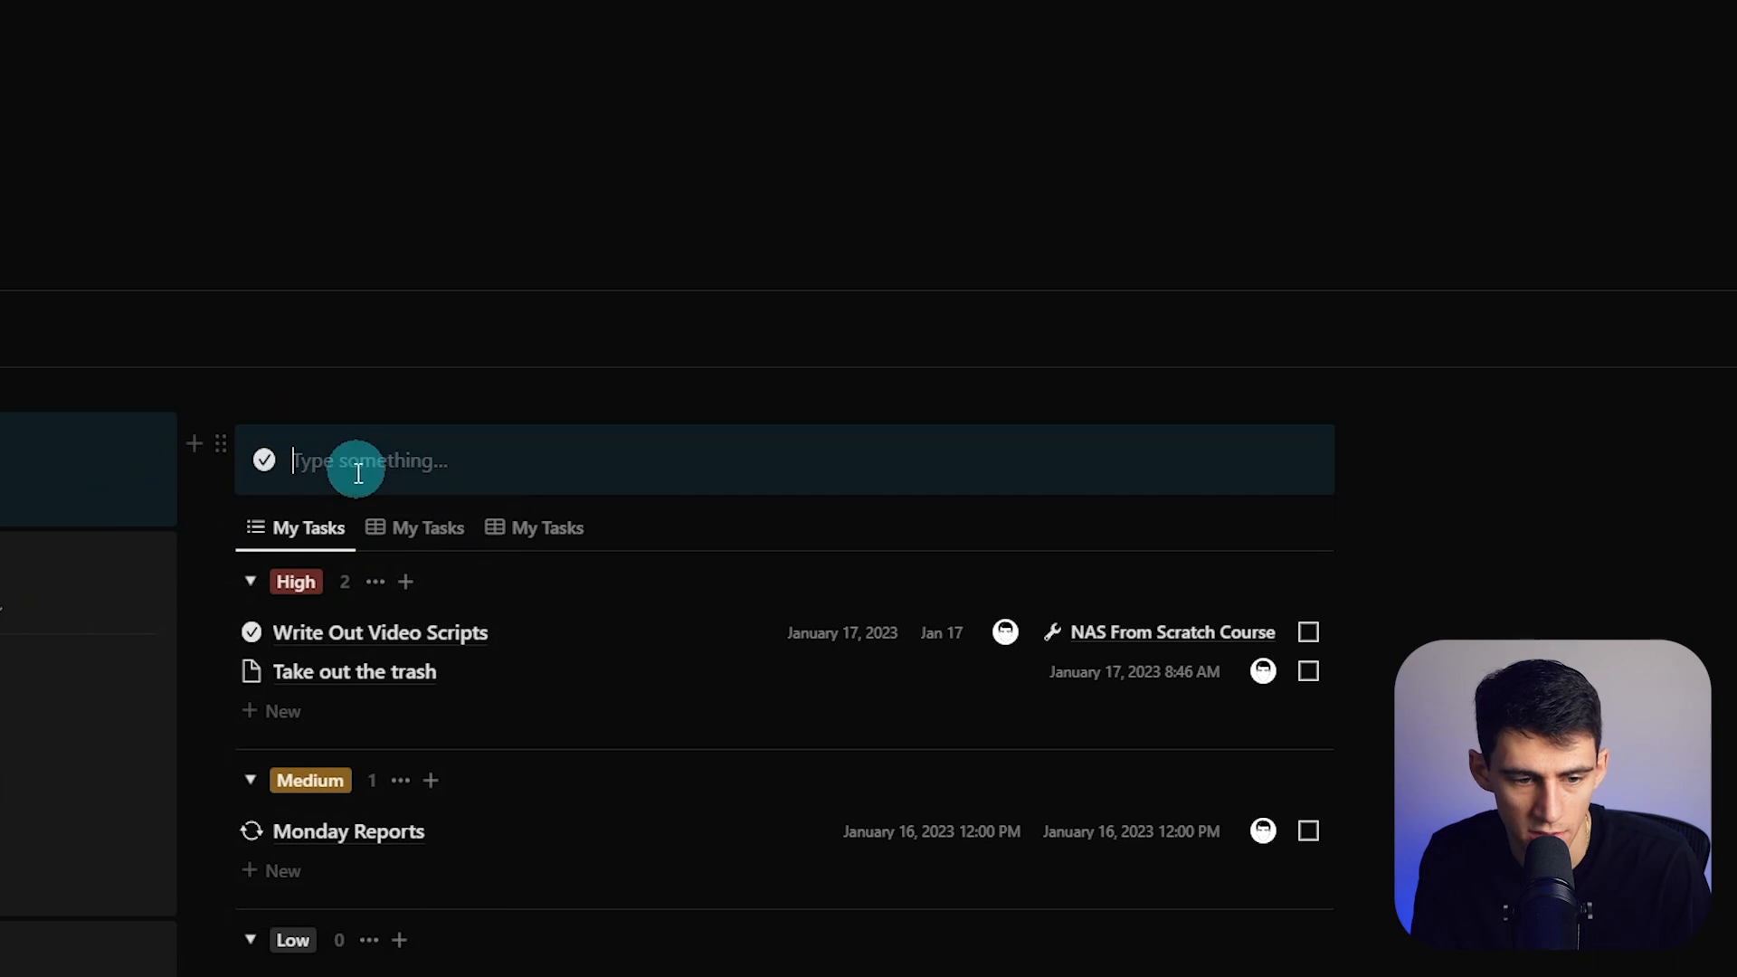
pyautogui.write('TASKS')
pyautogui.press('capslock')
pyautogui.moveTo(359, 474); pyautogui.dragTo(238, 471)
pyautogui.press('Right')
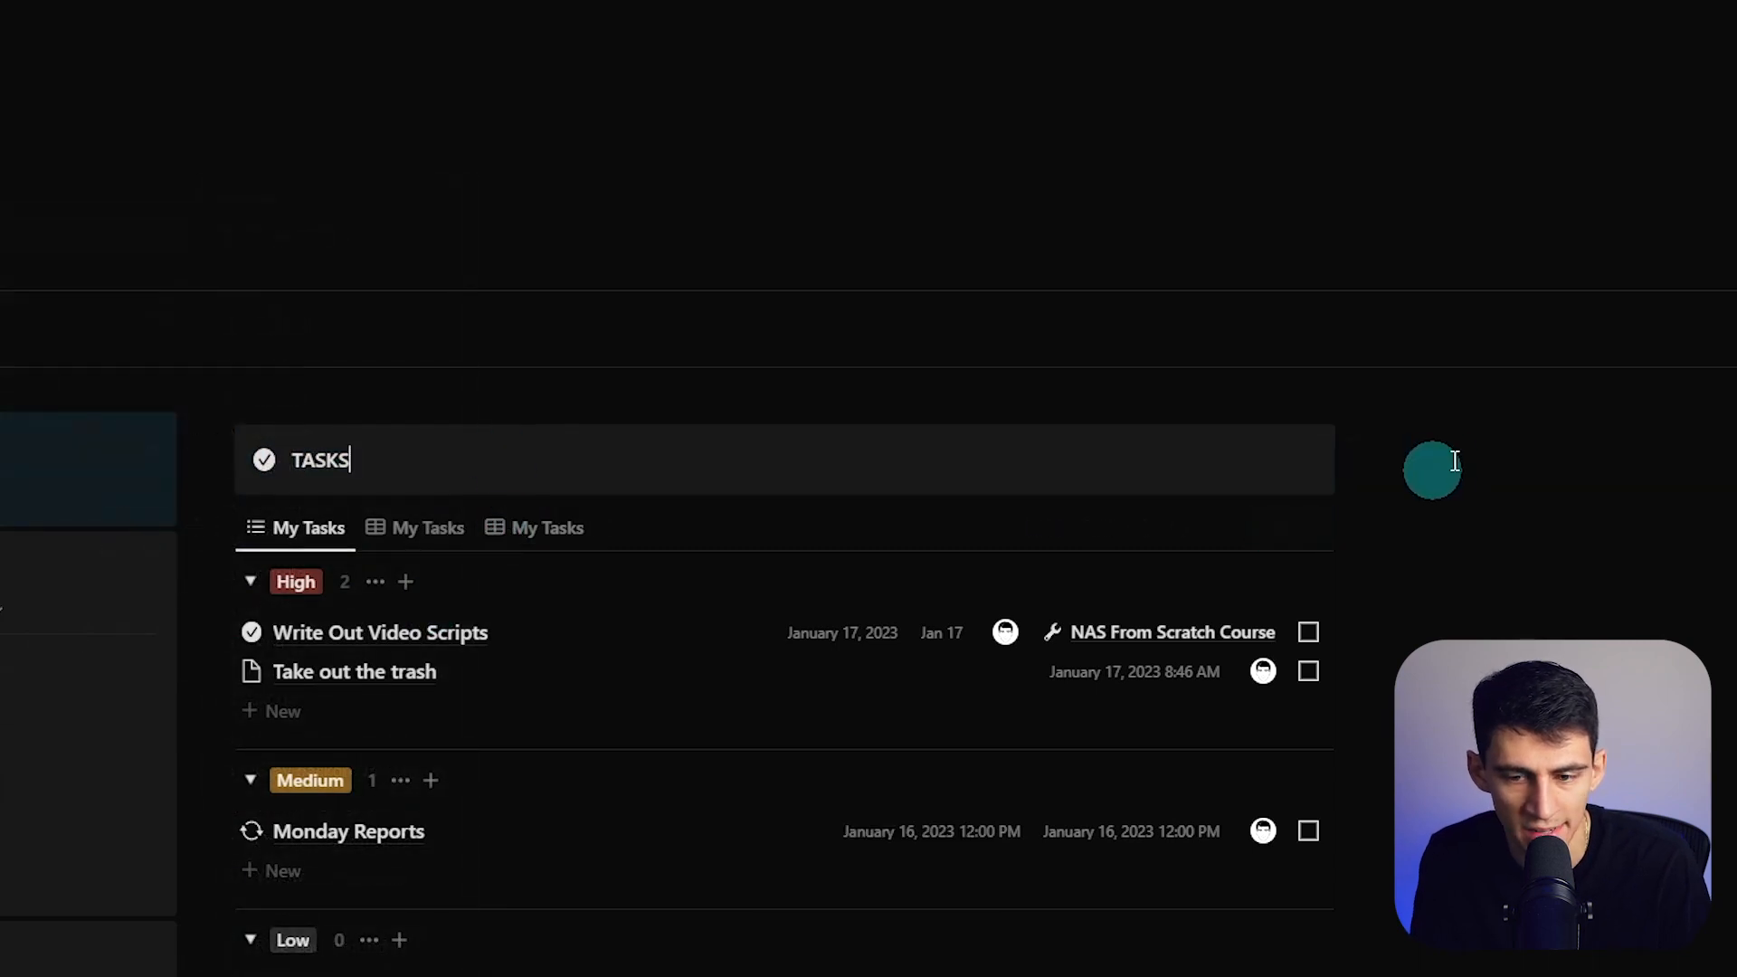
# - Alt-drag a copy of the TASKS callout into a new right-hand column
pyautogui.click(143, 738)
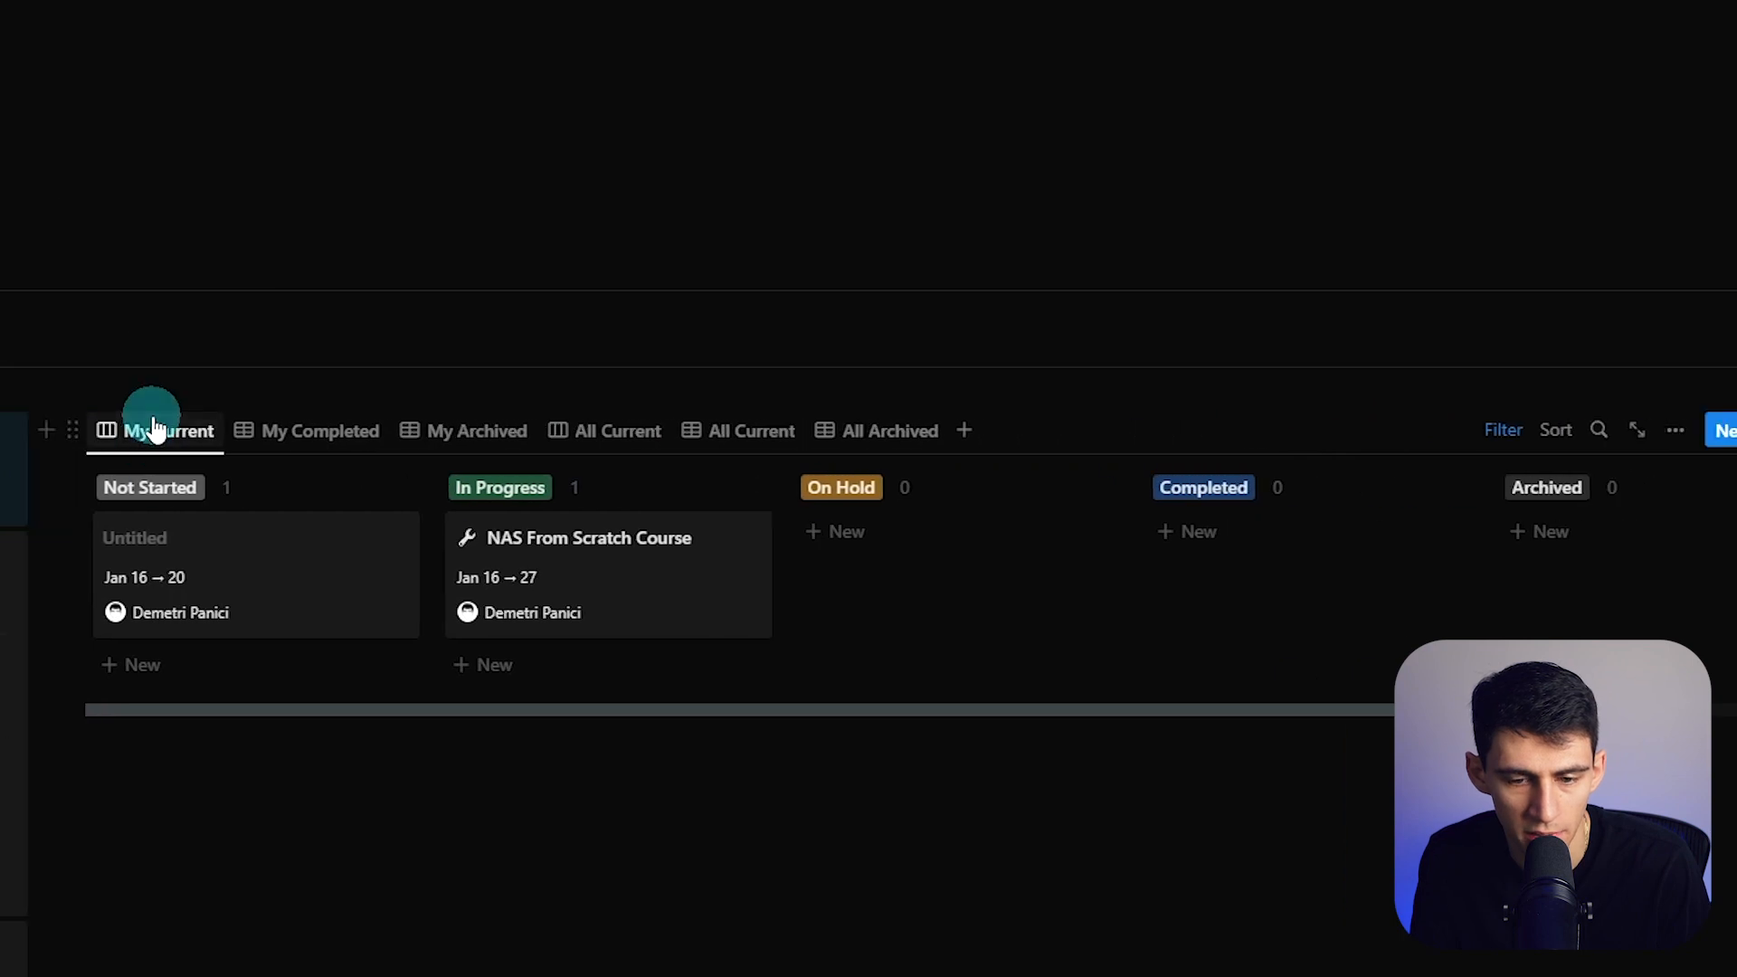
pyautogui.click(154, 428)
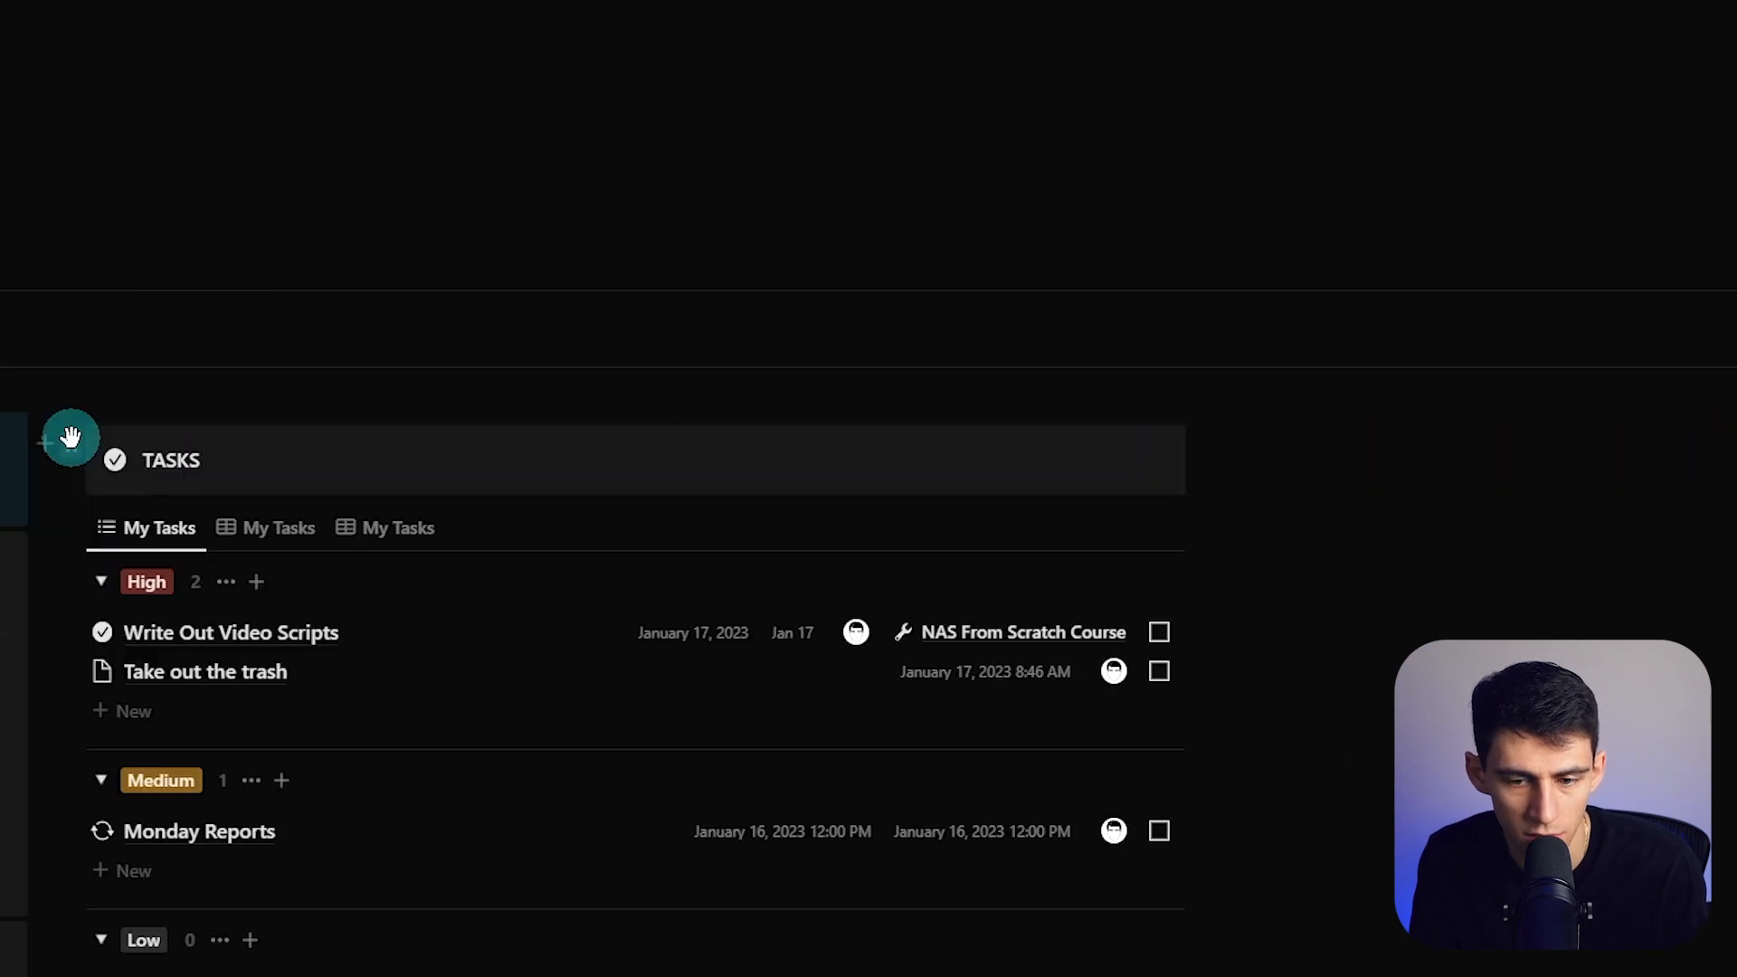
pyautogui.moveTo(71, 437); pyautogui.dragTo(1381, 419)
pyautogui.moveTo(1236, 419); pyautogui.dragTo(1236, 419)
# - Rename the copied callout to PROJECTS and give it a wrench icon
pyautogui.doubleClick(1147, 290)
pyautogui.write('PROJECTS')
pyautogui.click(1038, 291)
pyautogui.write('wrench')
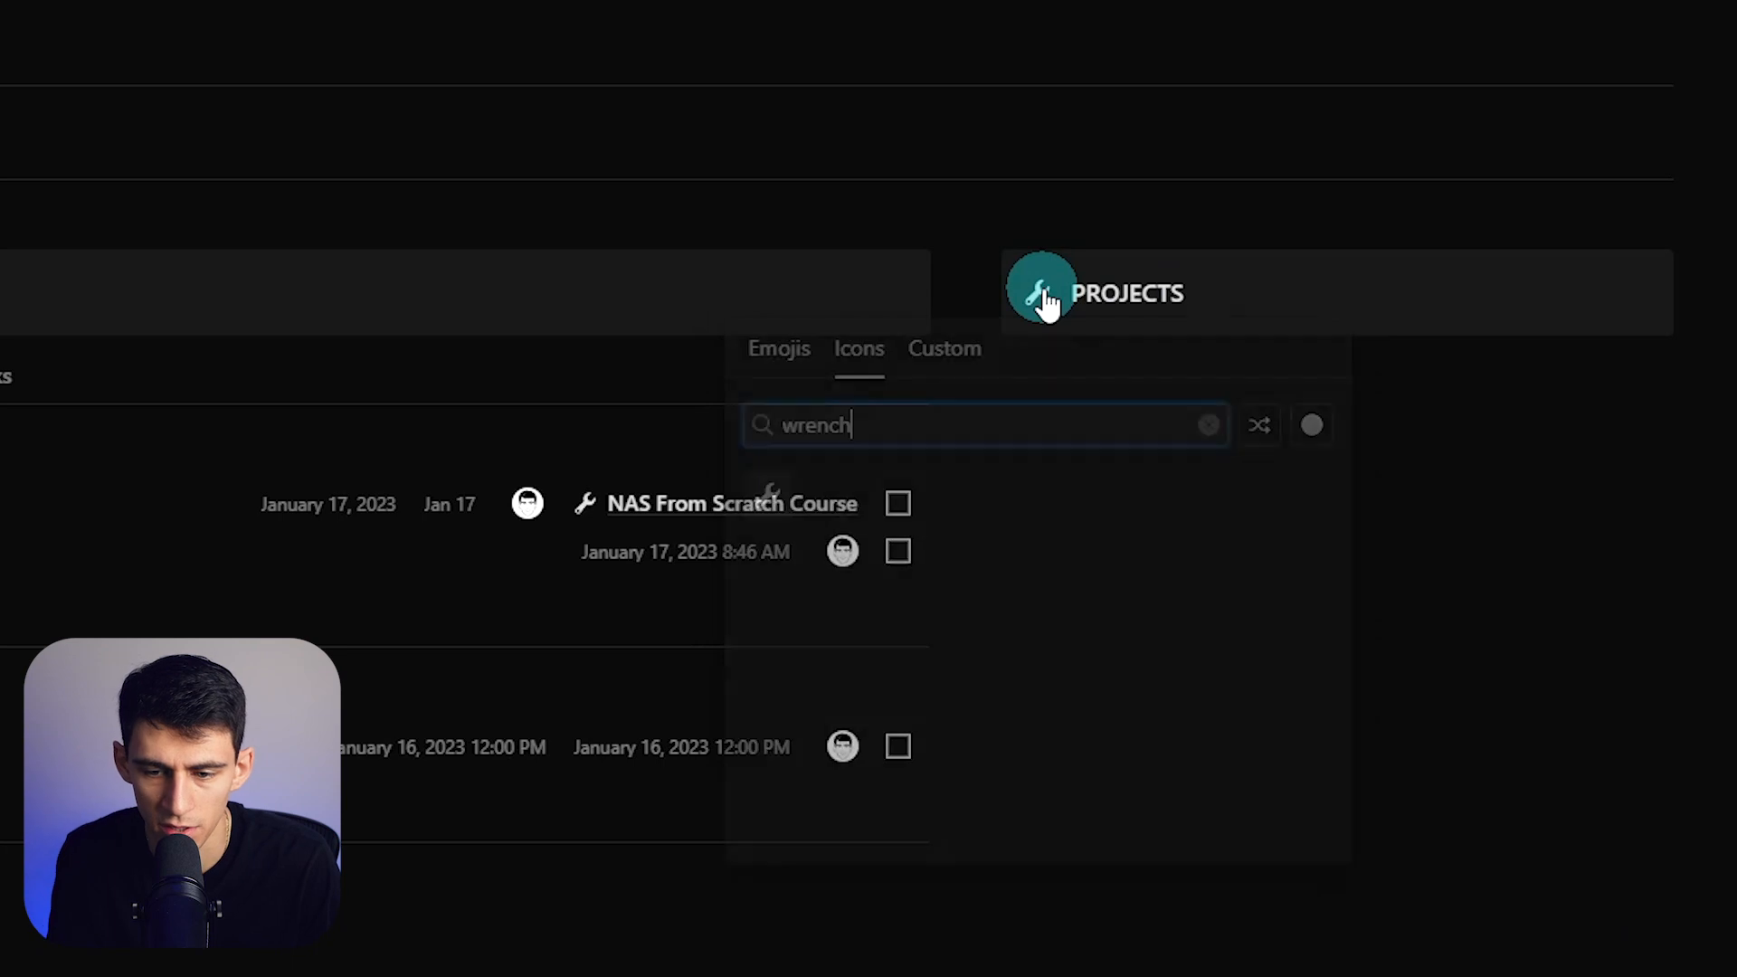
pyautogui.click(767, 495)
# - Paste the Projects database link as a linked database with its title hidden
pyautogui.click(1328, 453)
pyautogui.click(1385, 444)
pyautogui.click(1253, 615)
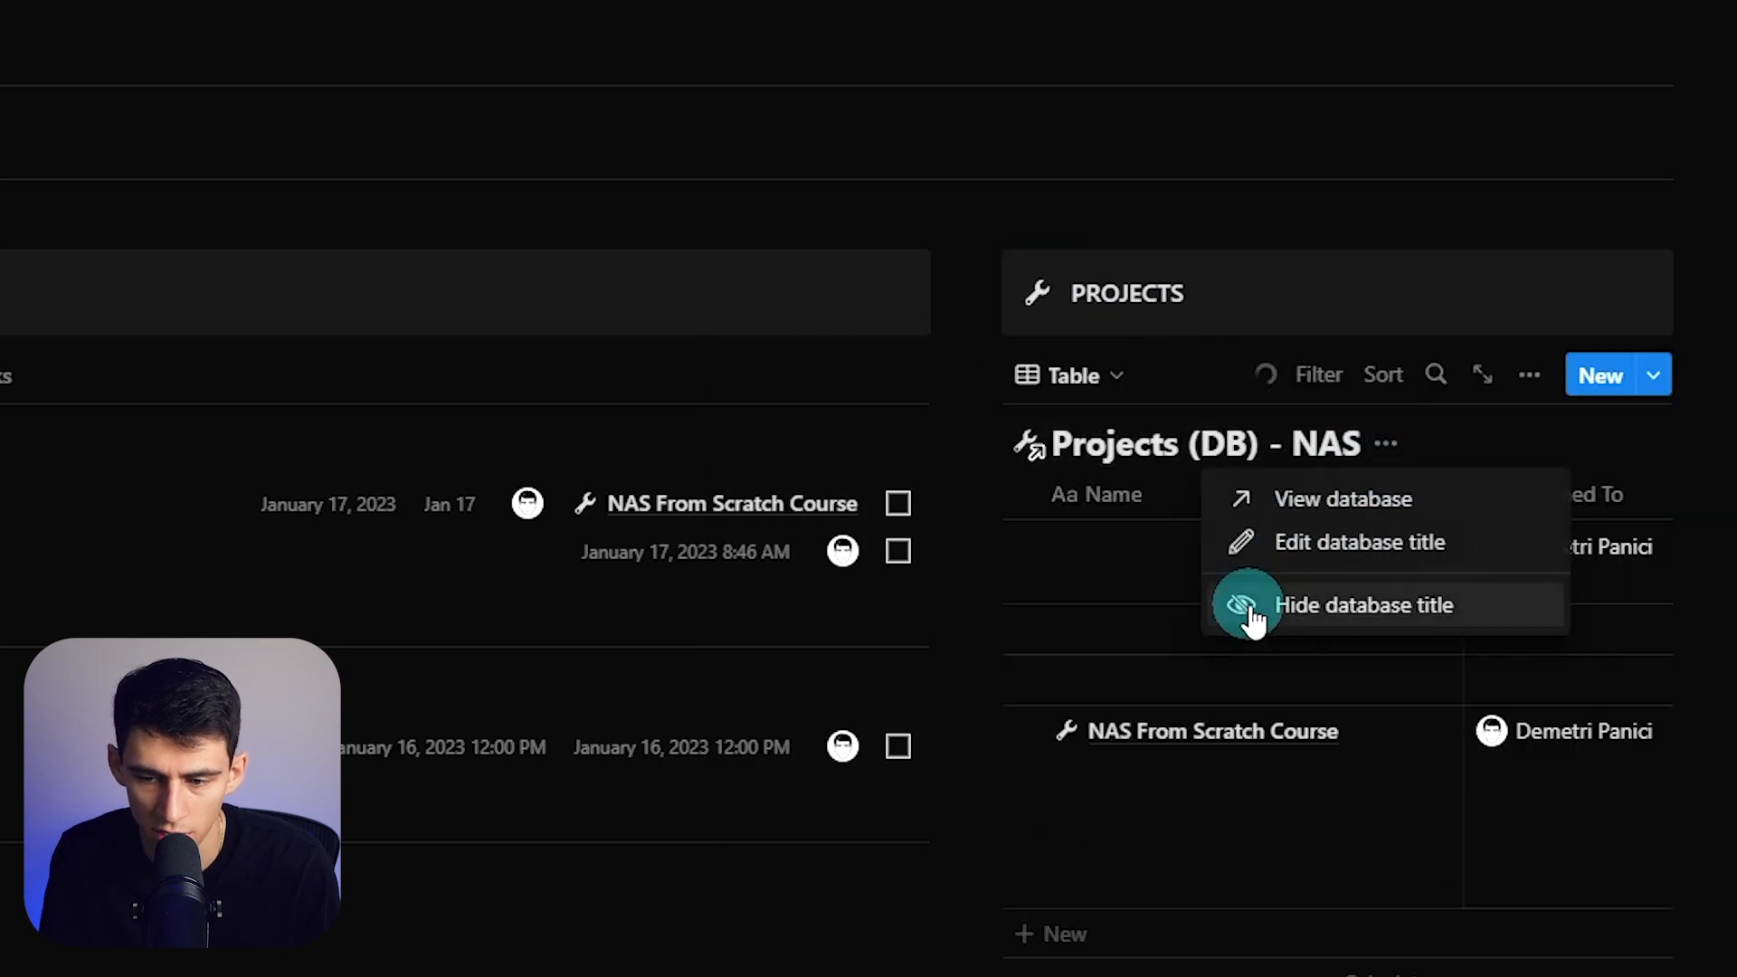
pyautogui.click(1529, 375)
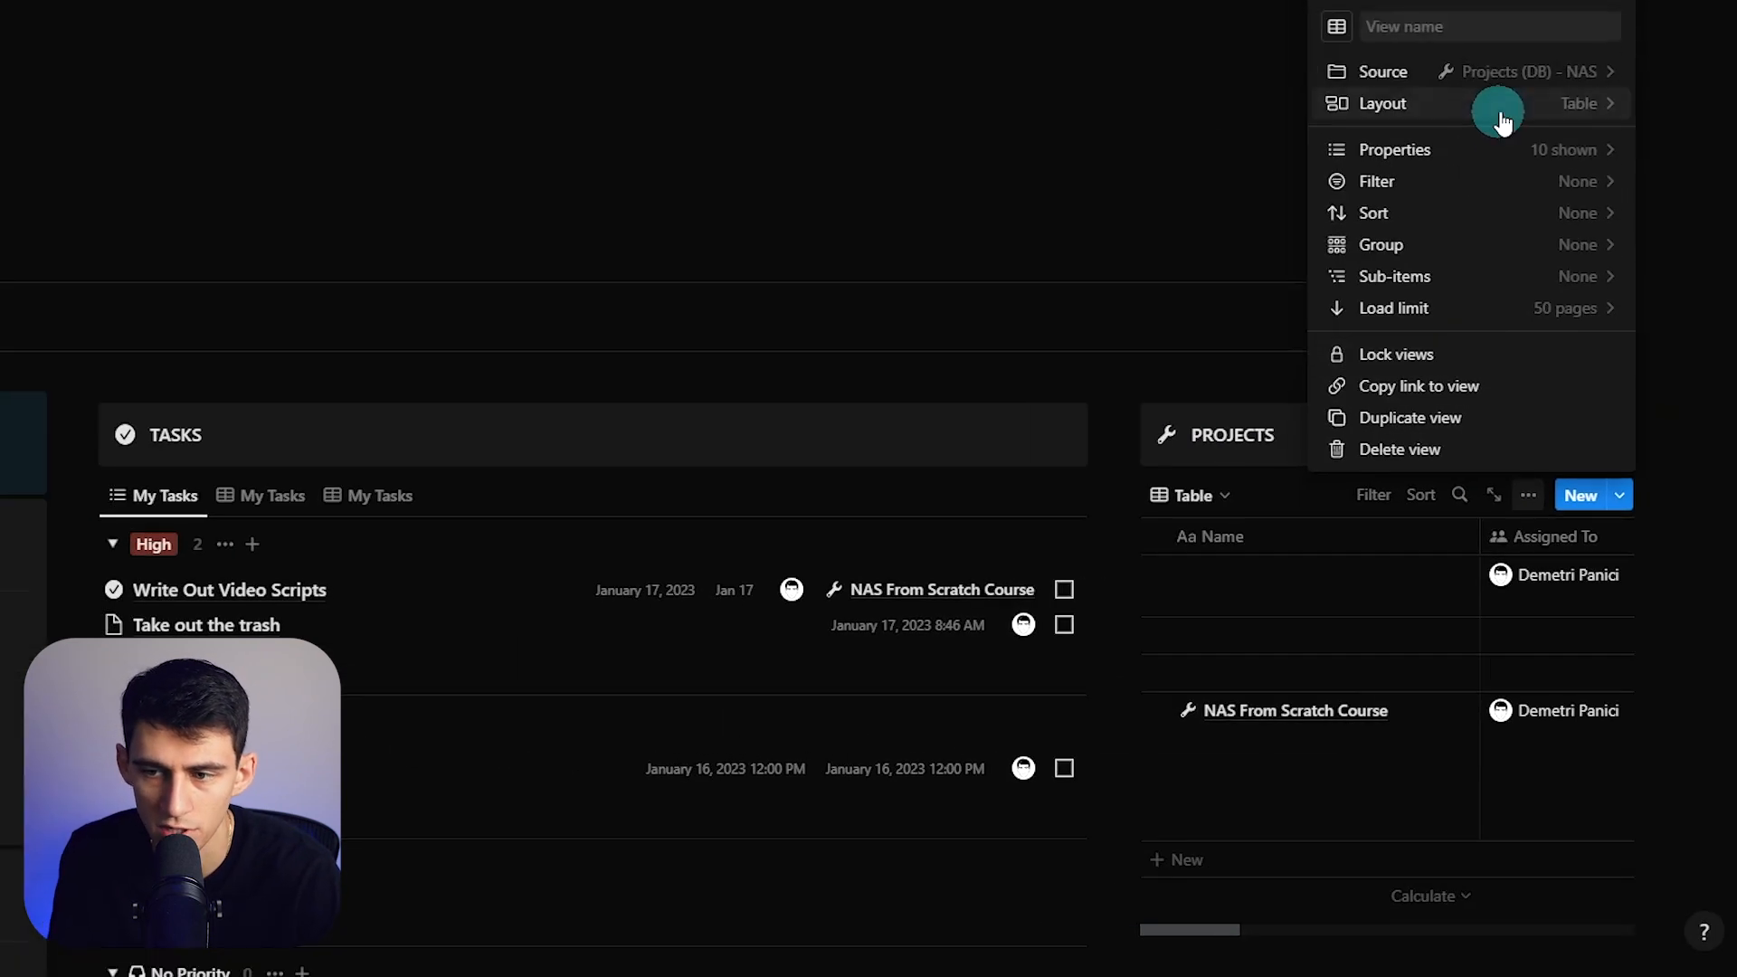
# - Show Projects as a list filtered to Status In Progress, saved for everyone
pyautogui.click(1501, 118)
pyautogui.click(1471, 192)
pyautogui.click(1373, 495)
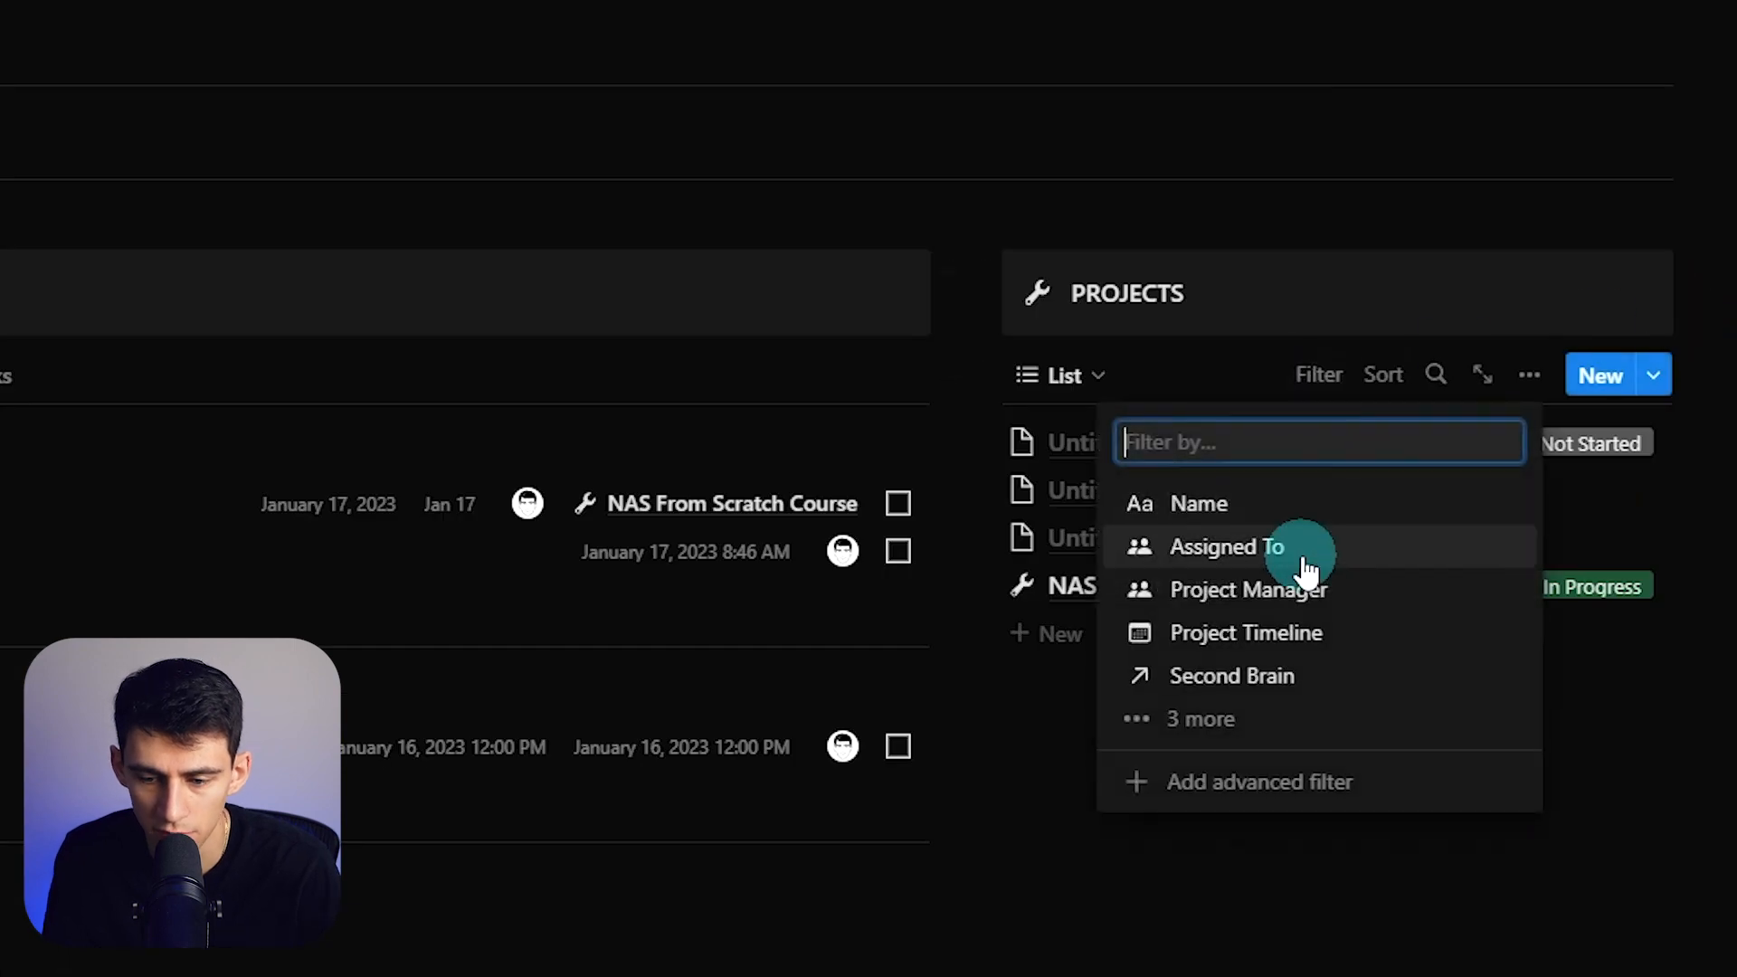
pyautogui.write('stat')
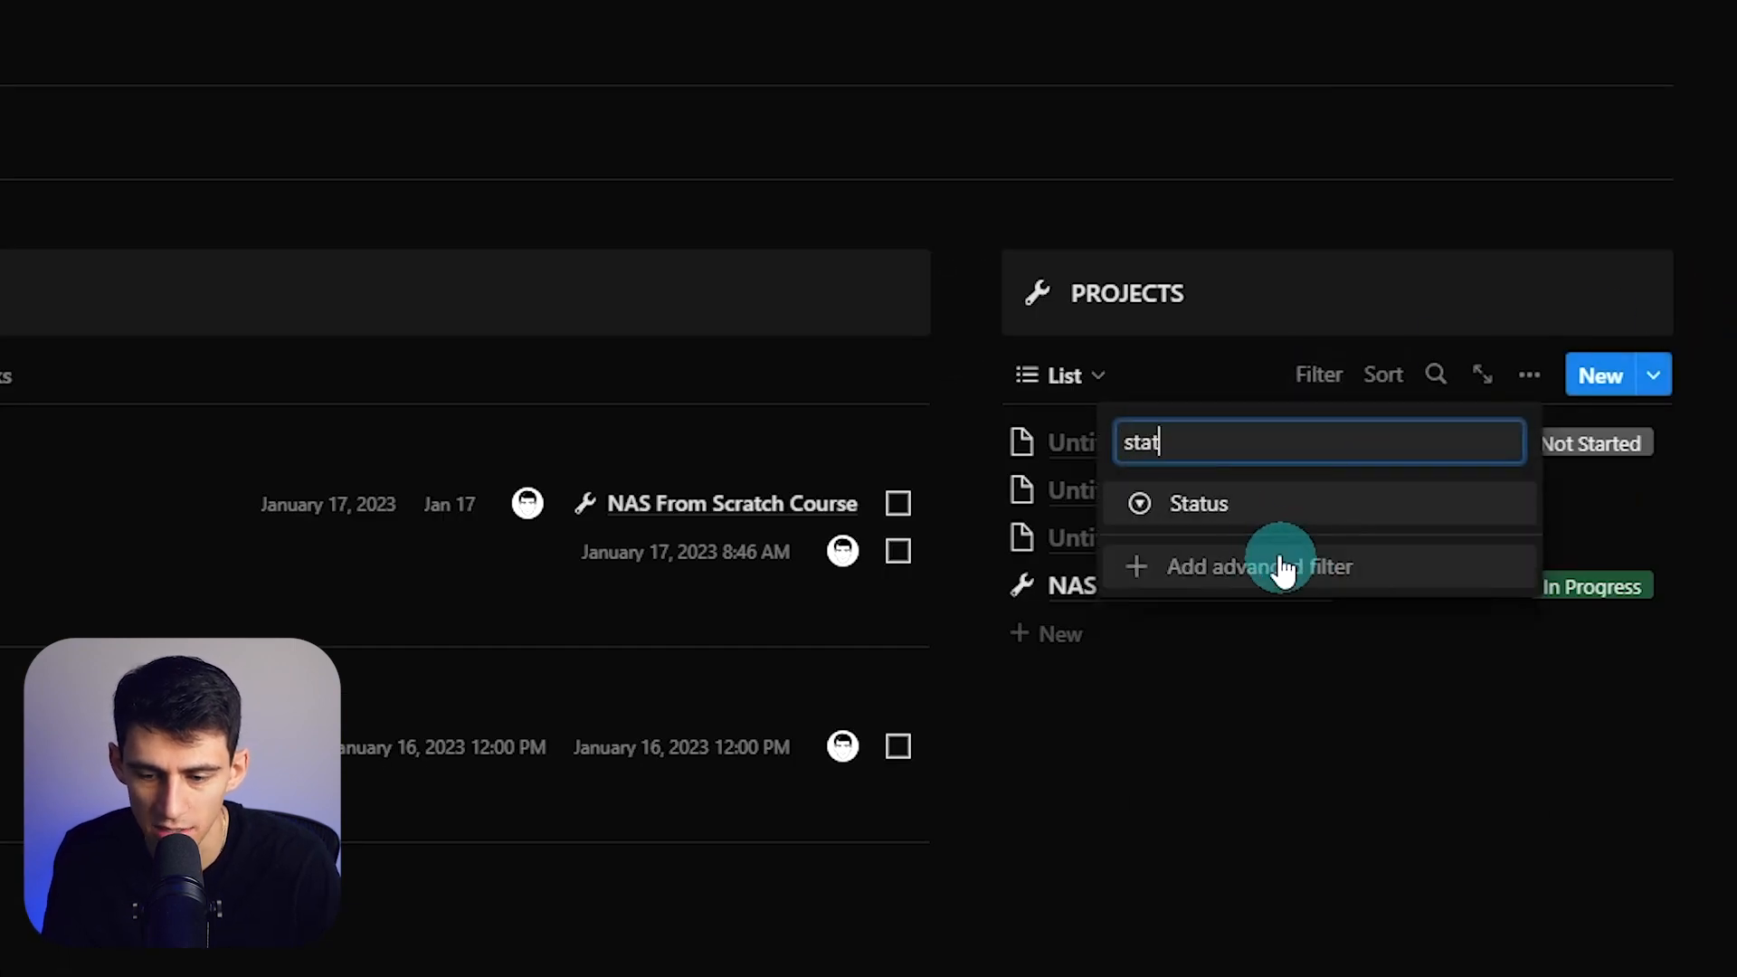
pyautogui.click(1252, 514)
pyautogui.click(1203, 636)
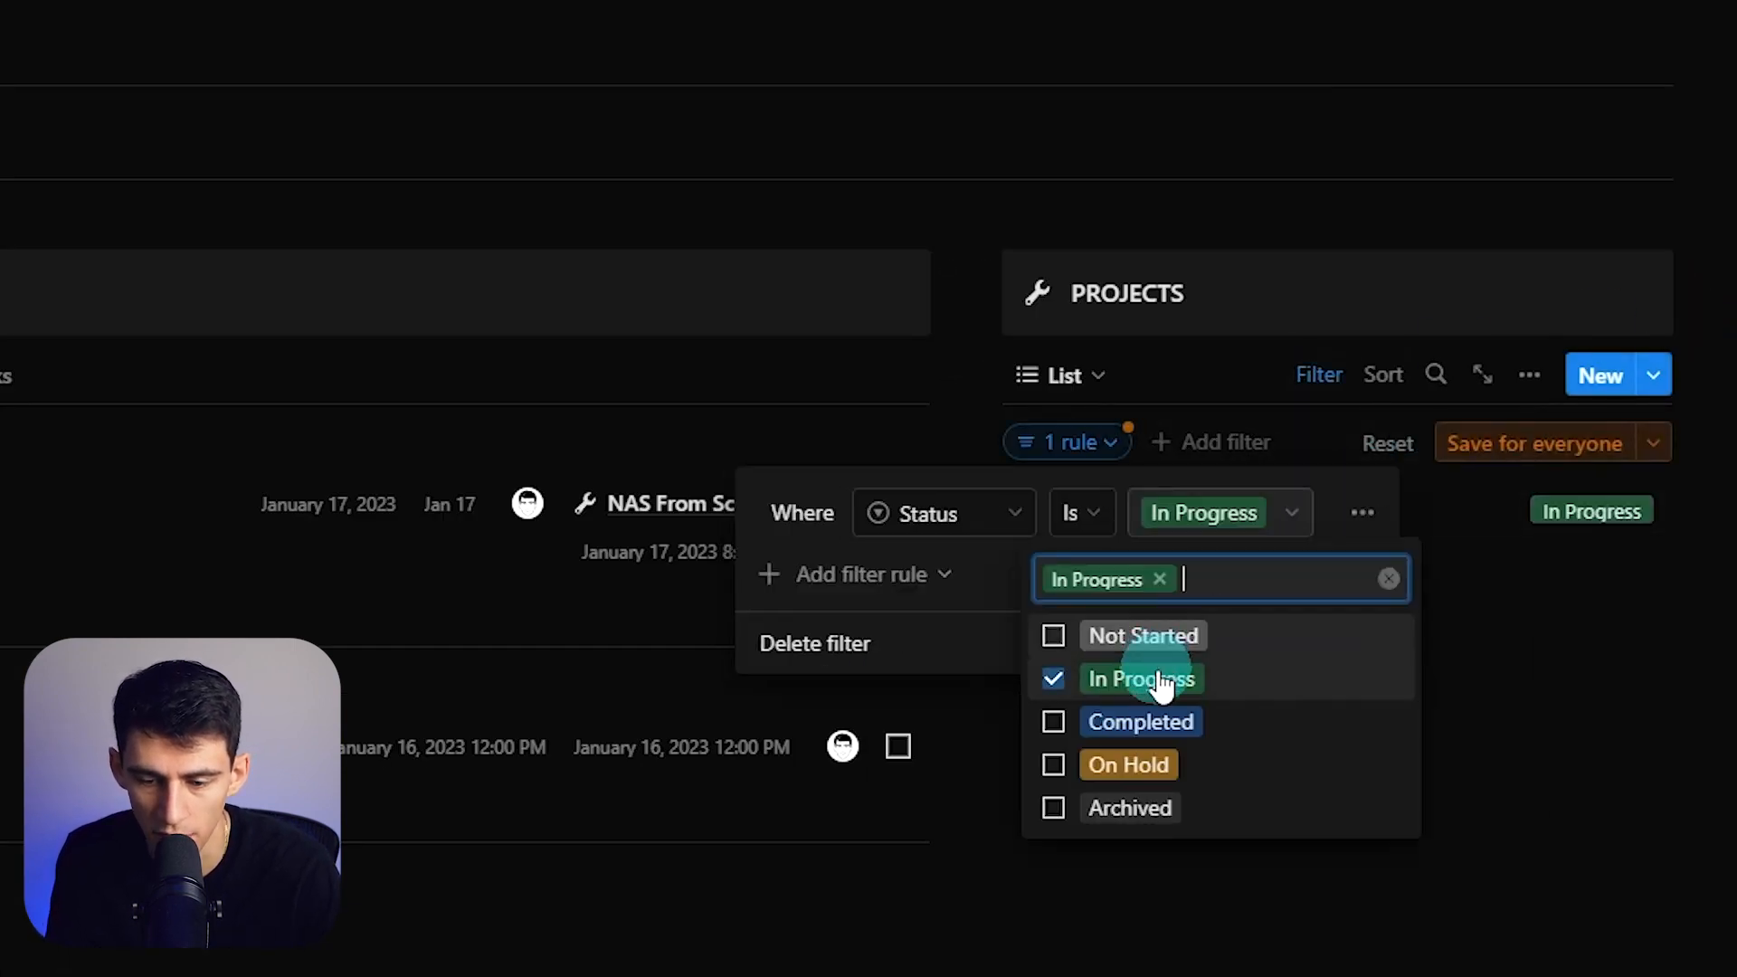
pyautogui.click(1536, 438)
pyautogui.click(1493, 444)
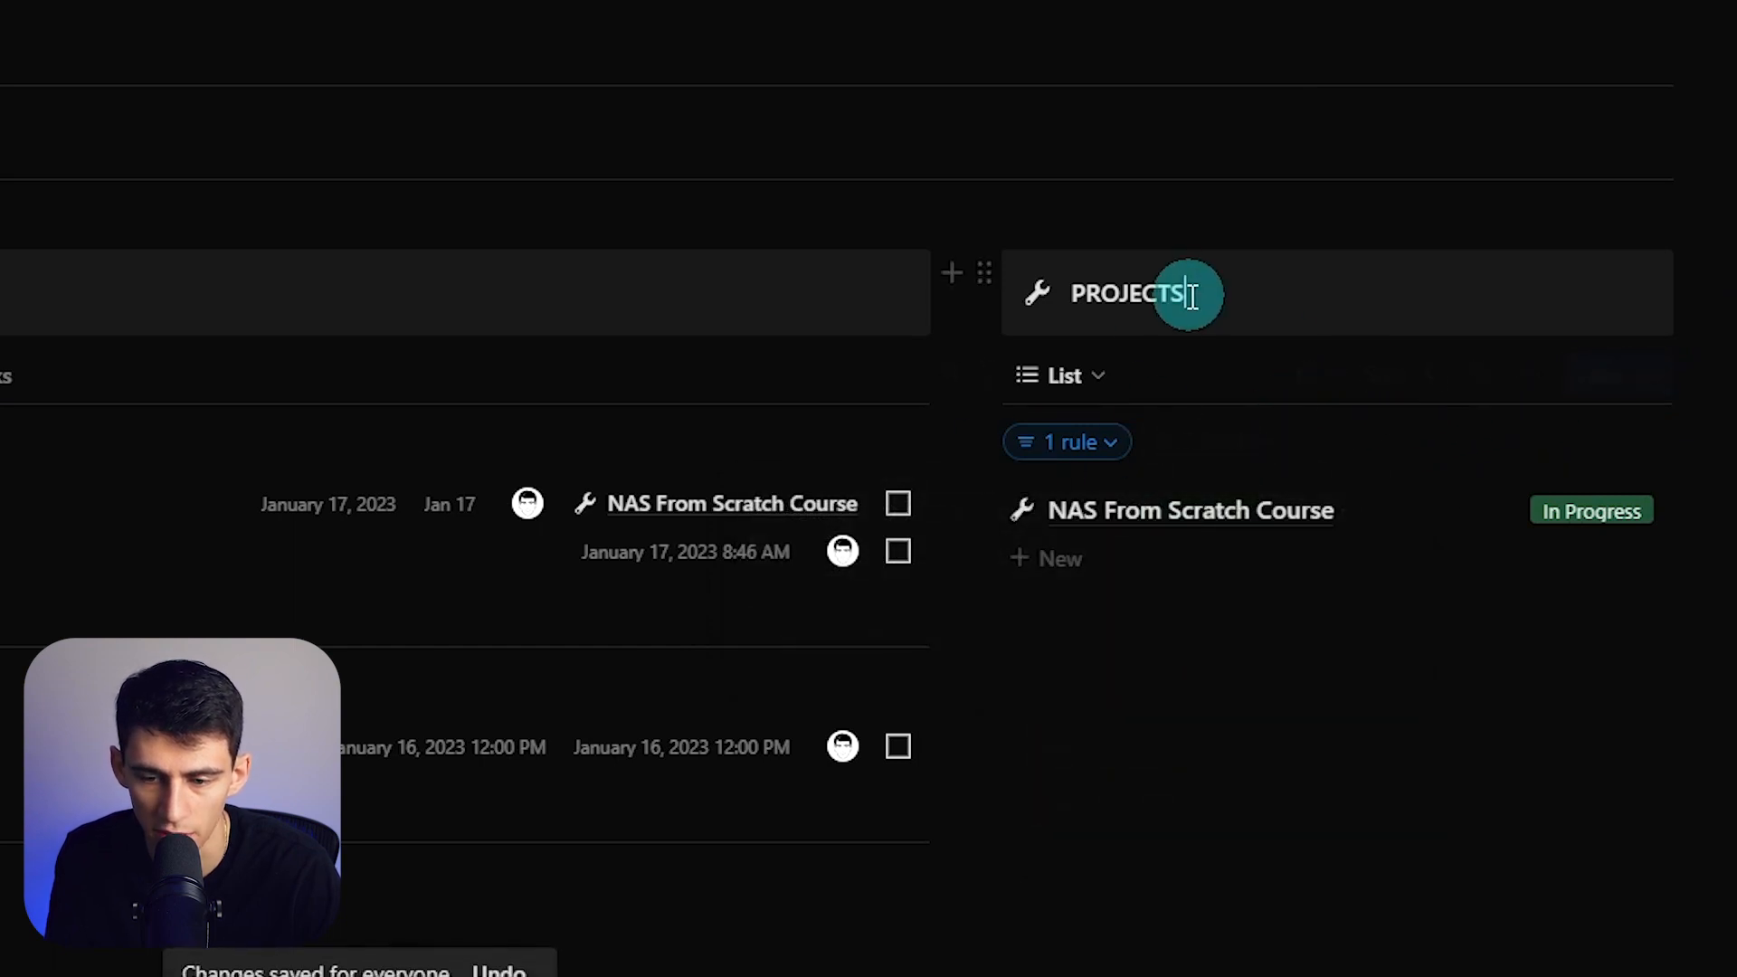
# - Show the Assigned To property in the Projects list
pyautogui.click(1529, 375)
pyautogui.click(1388, 85)
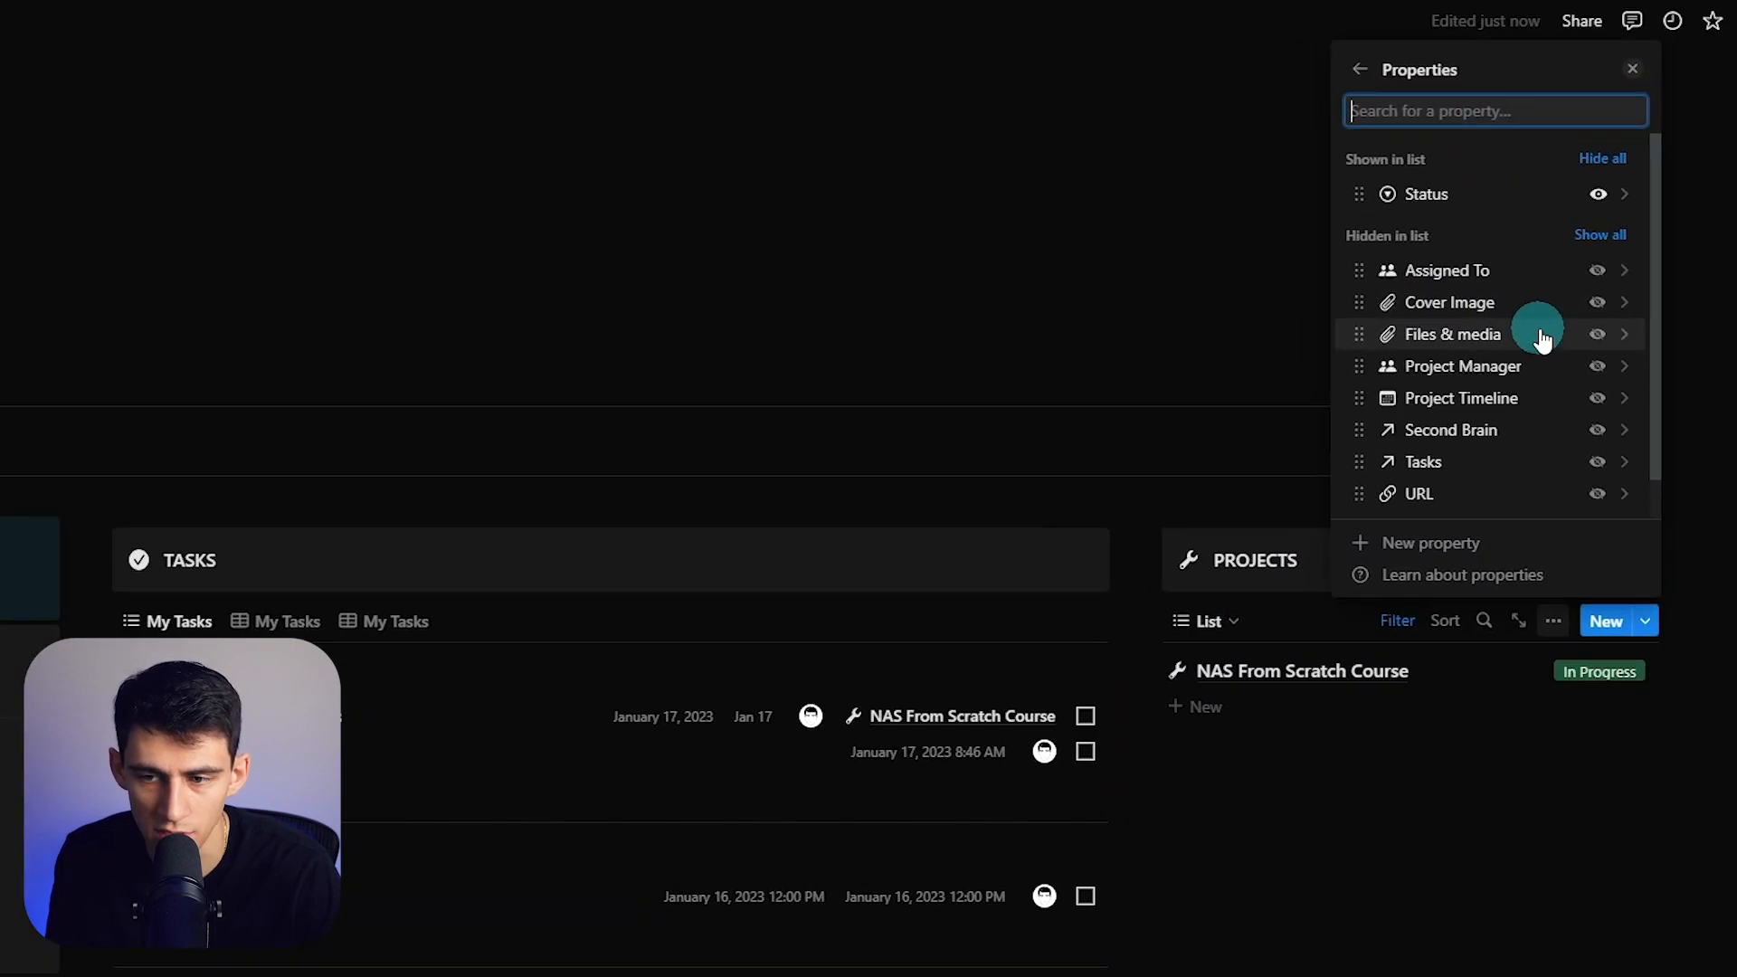
pyautogui.click(1598, 272)
pyautogui.scroll(-1, 1601, 446)
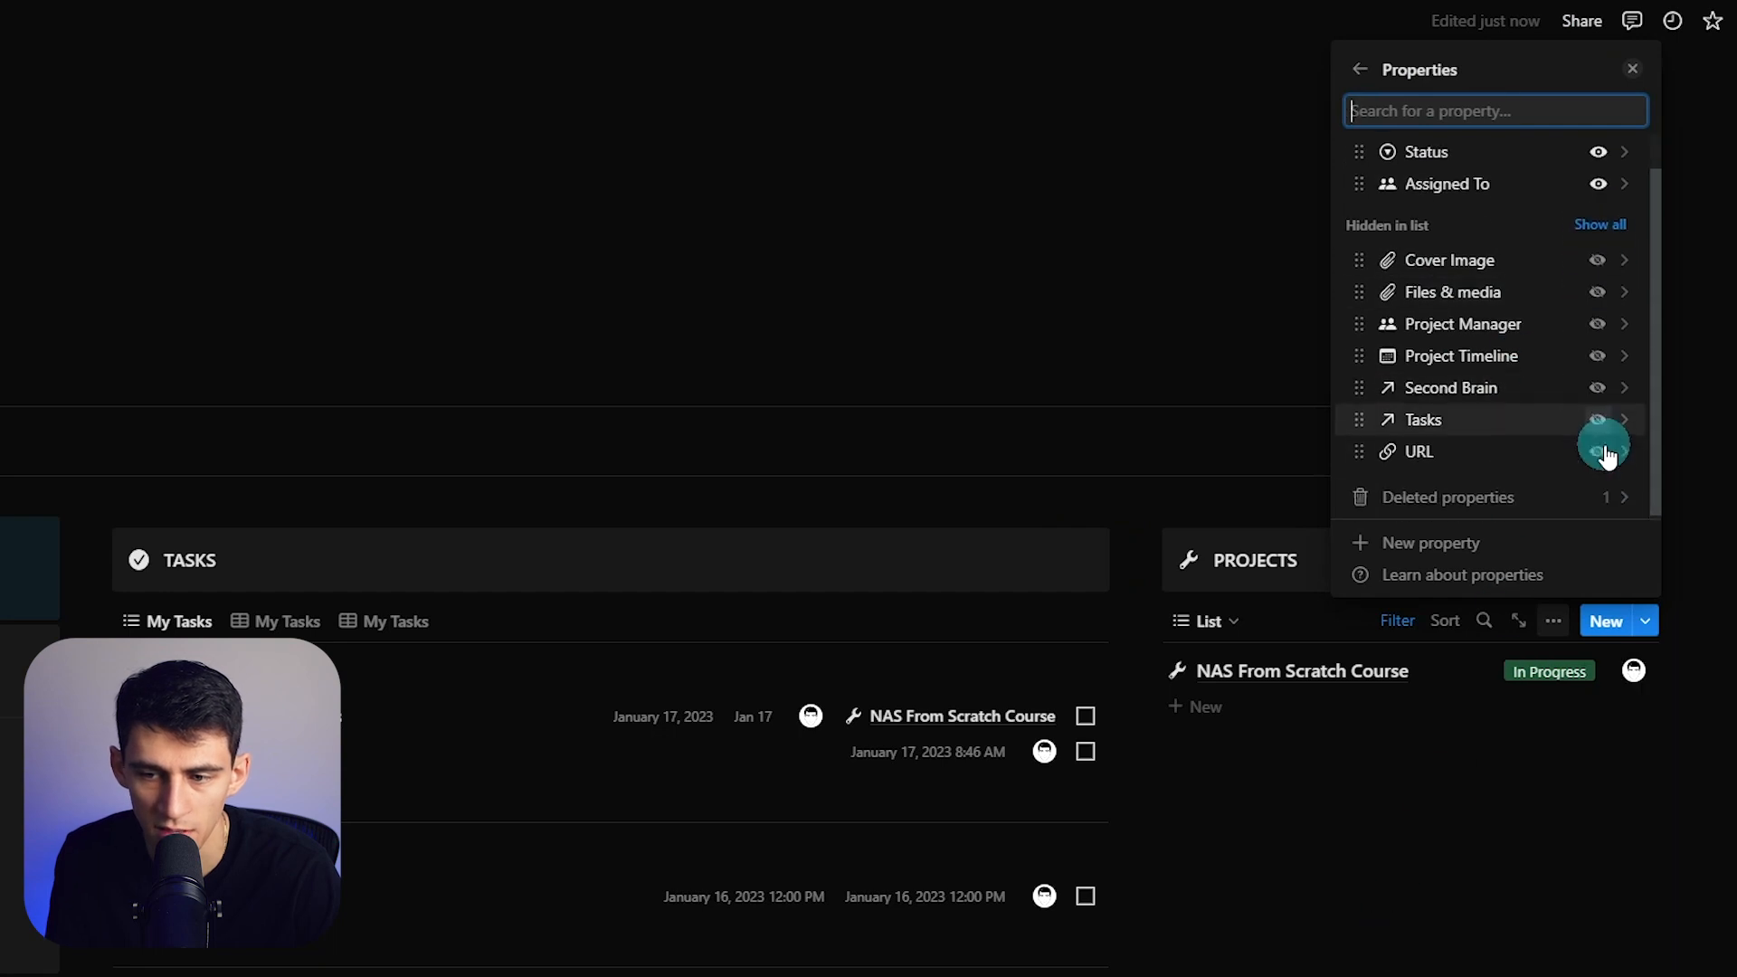
pyautogui.scroll(1, 1606, 469)
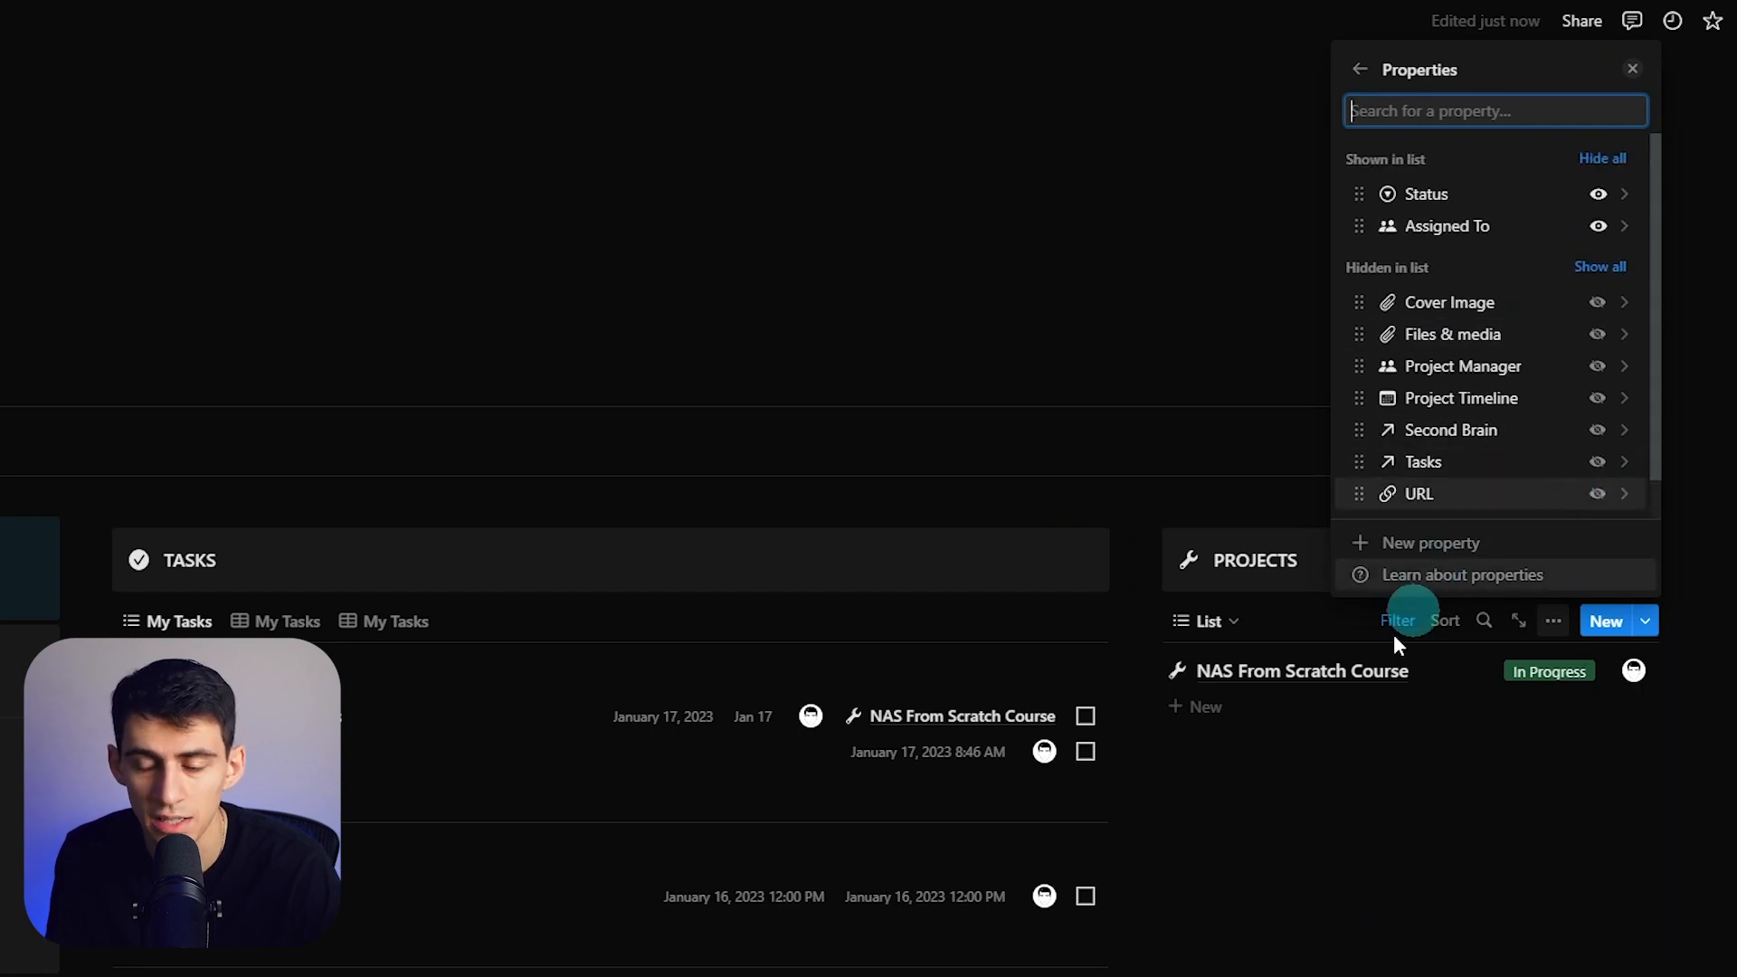
pyautogui.click(1227, 622)
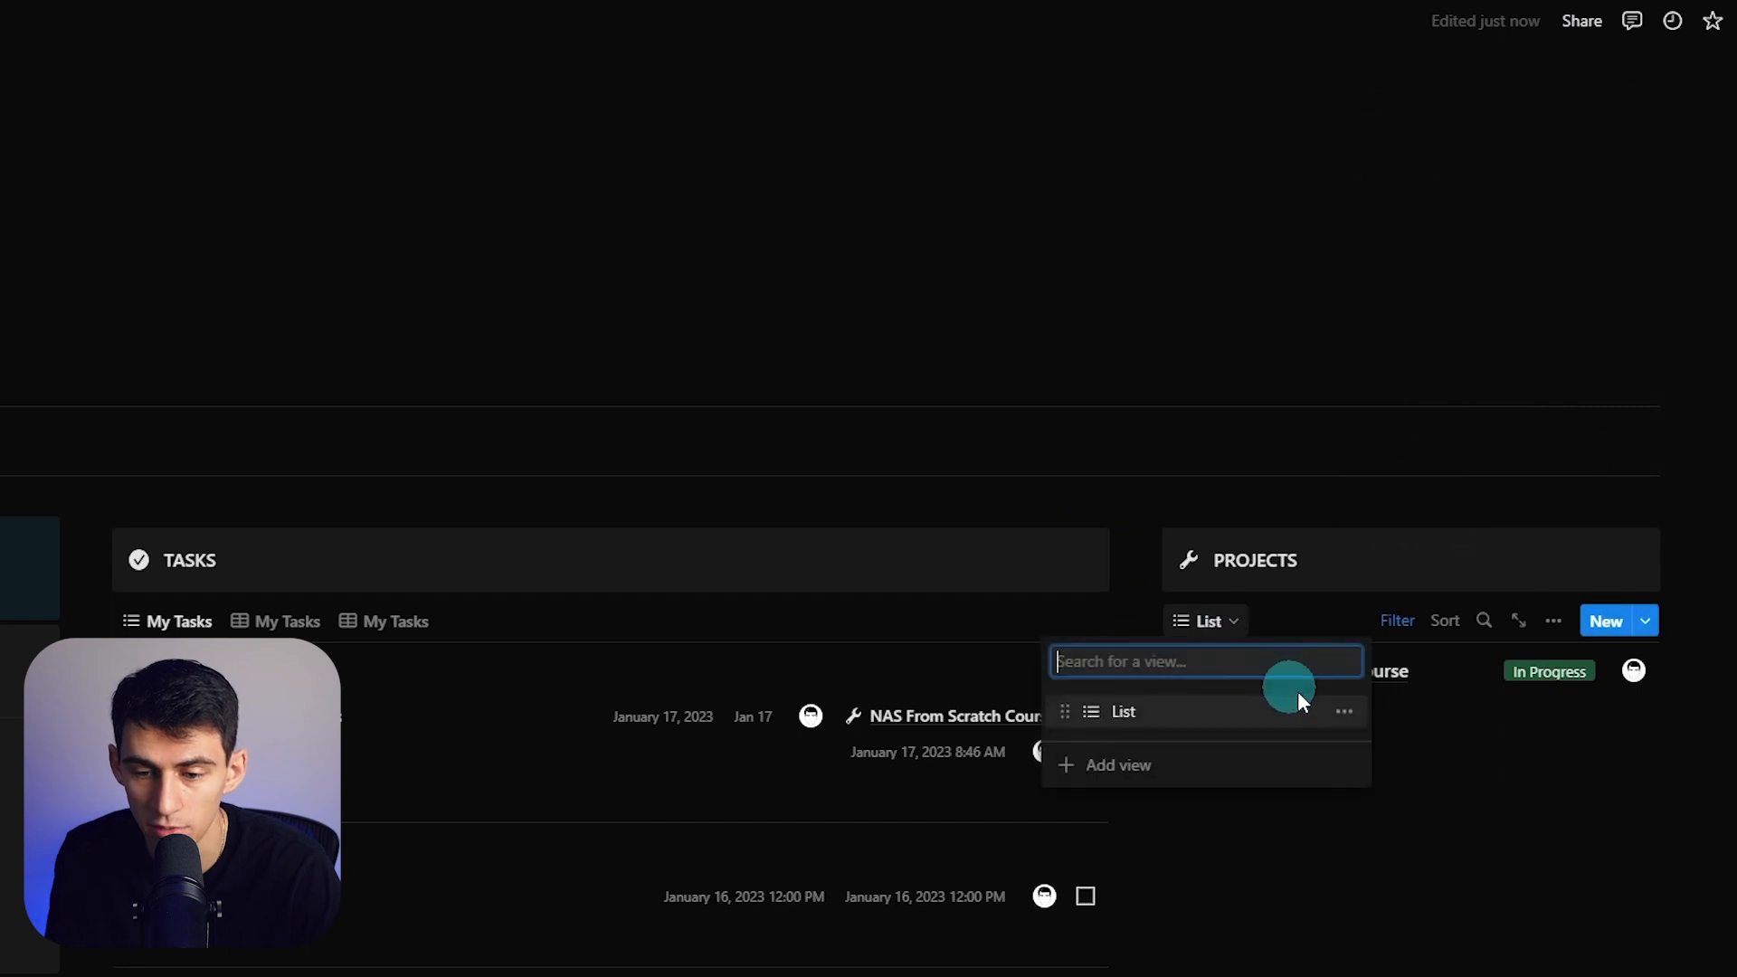
# - Rename the Projects view to 'Gallery' and bring up its layout options
pyautogui.click(1342, 709)
pyautogui.write('Gallery')
pyautogui.press('Return')
pyautogui.click(1546, 633)
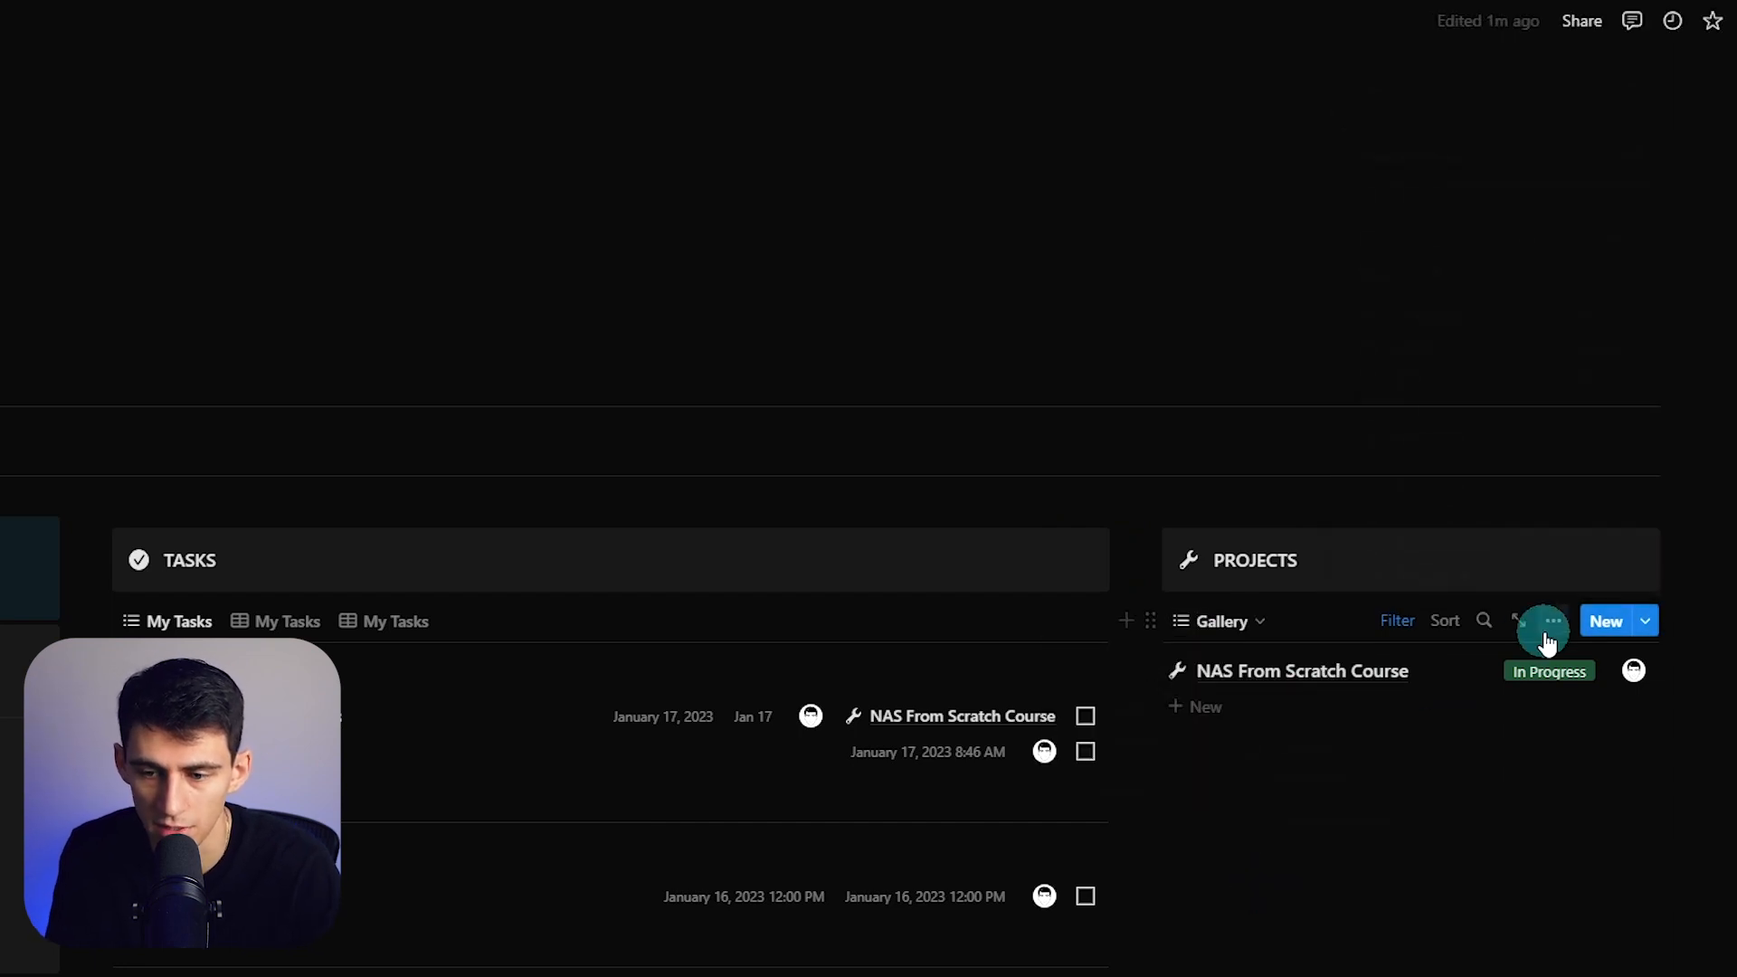
pyautogui.click(1628, 257)
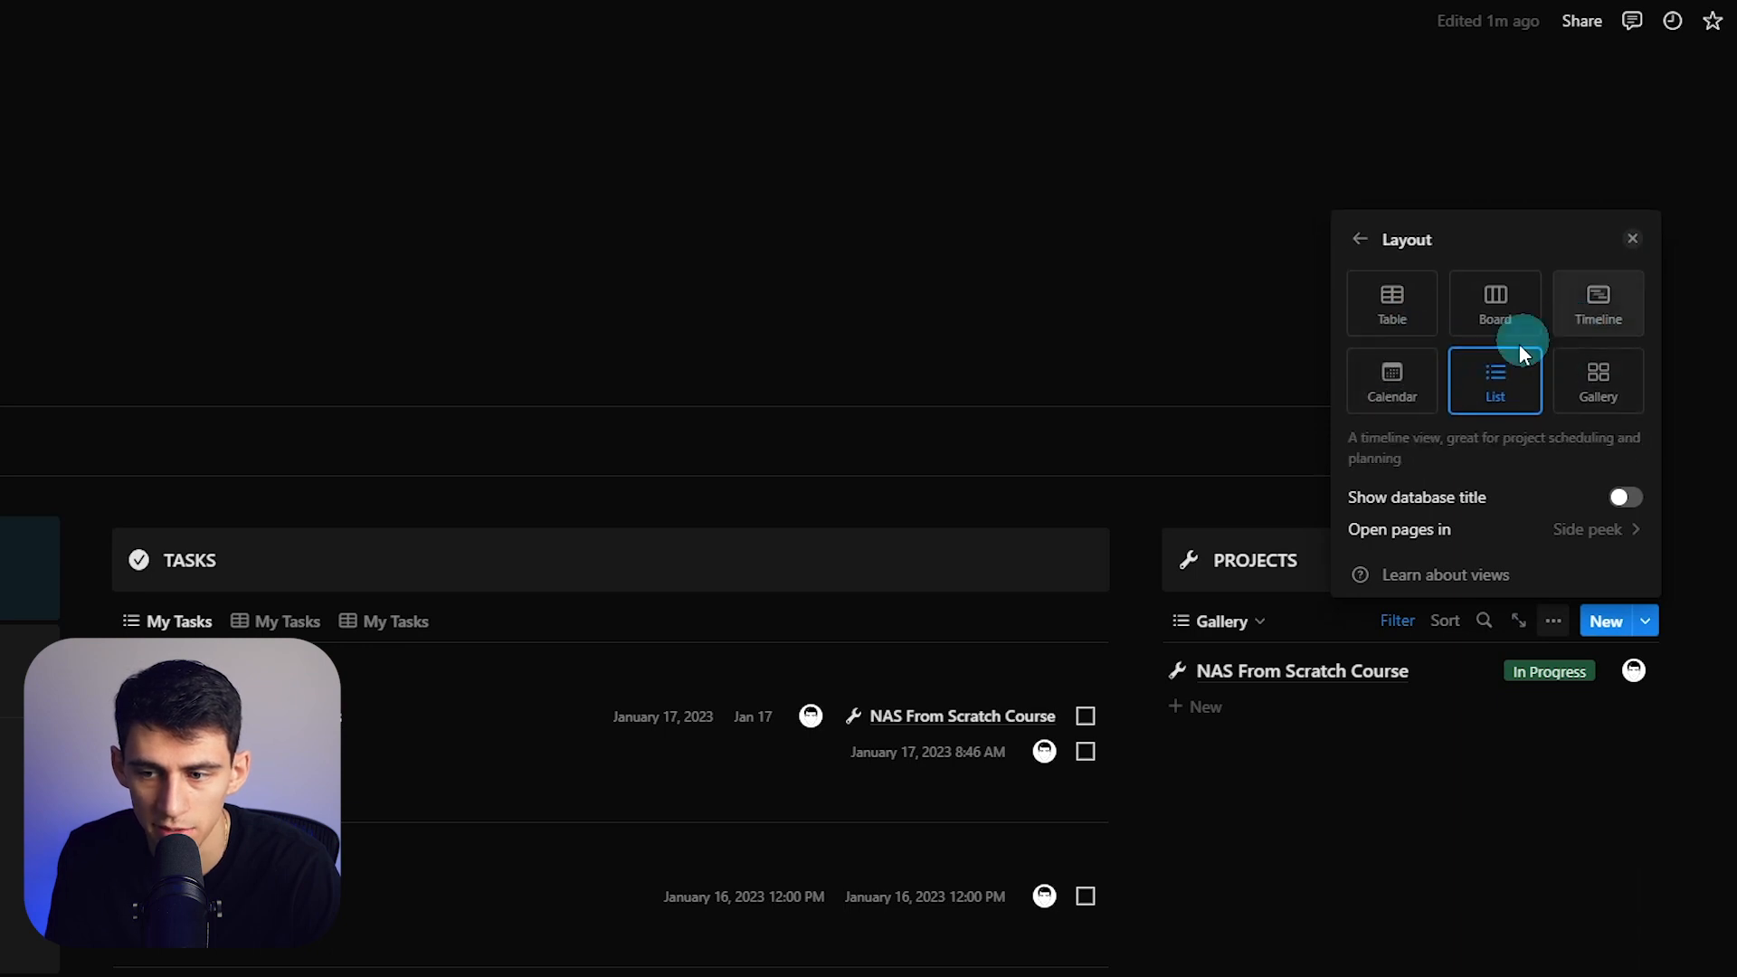
# - Switch Projects to a gallery layout with small cards and Cover Image previews
pyautogui.click(1597, 384)
pyautogui.click(1360, 139)
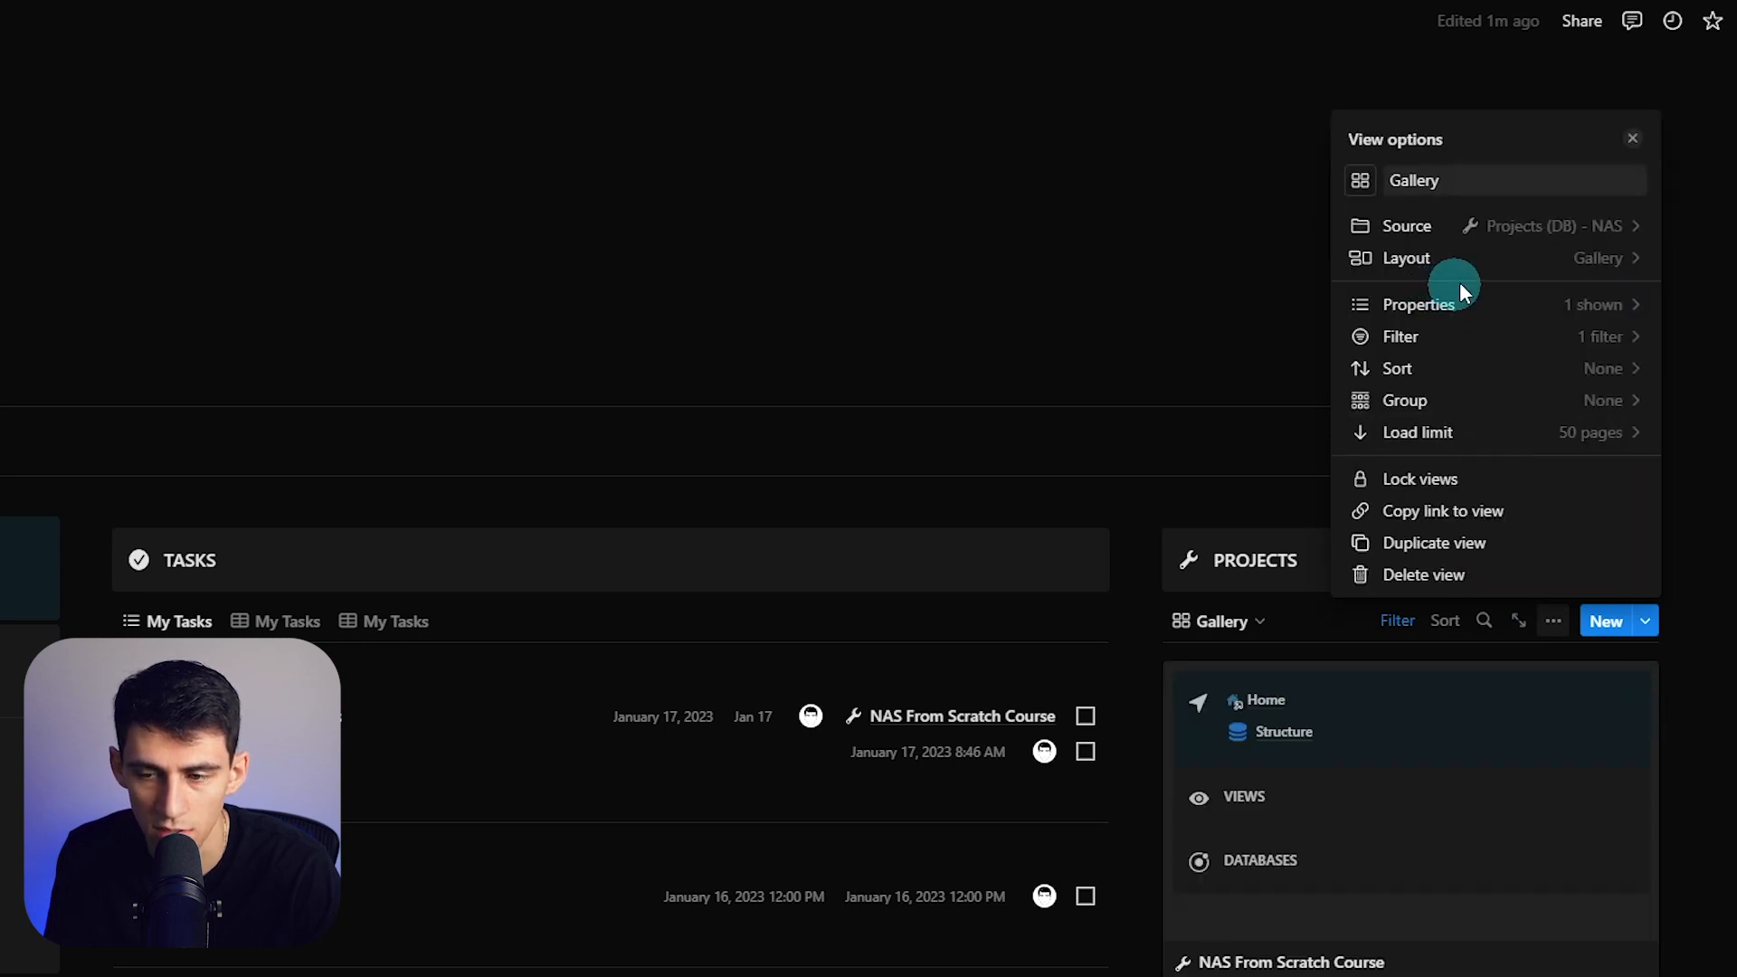
pyautogui.click(1509, 268)
pyautogui.click(1538, 465)
pyautogui.click(1466, 504)
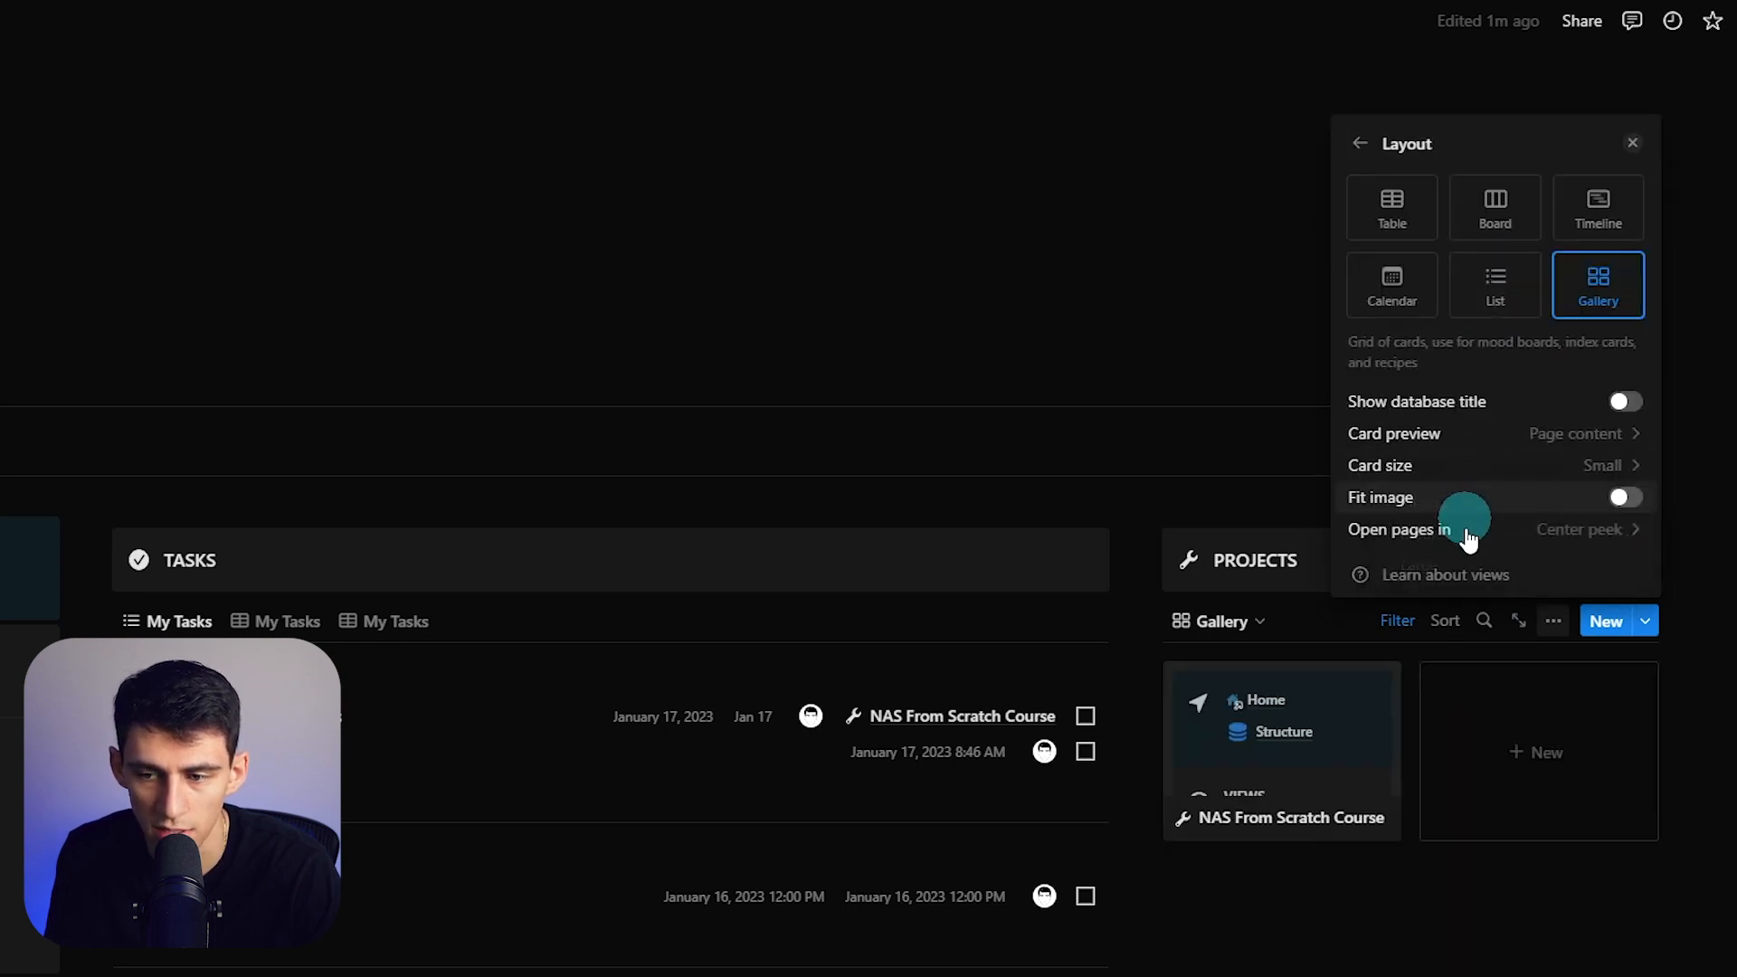
pyautogui.click(1520, 439)
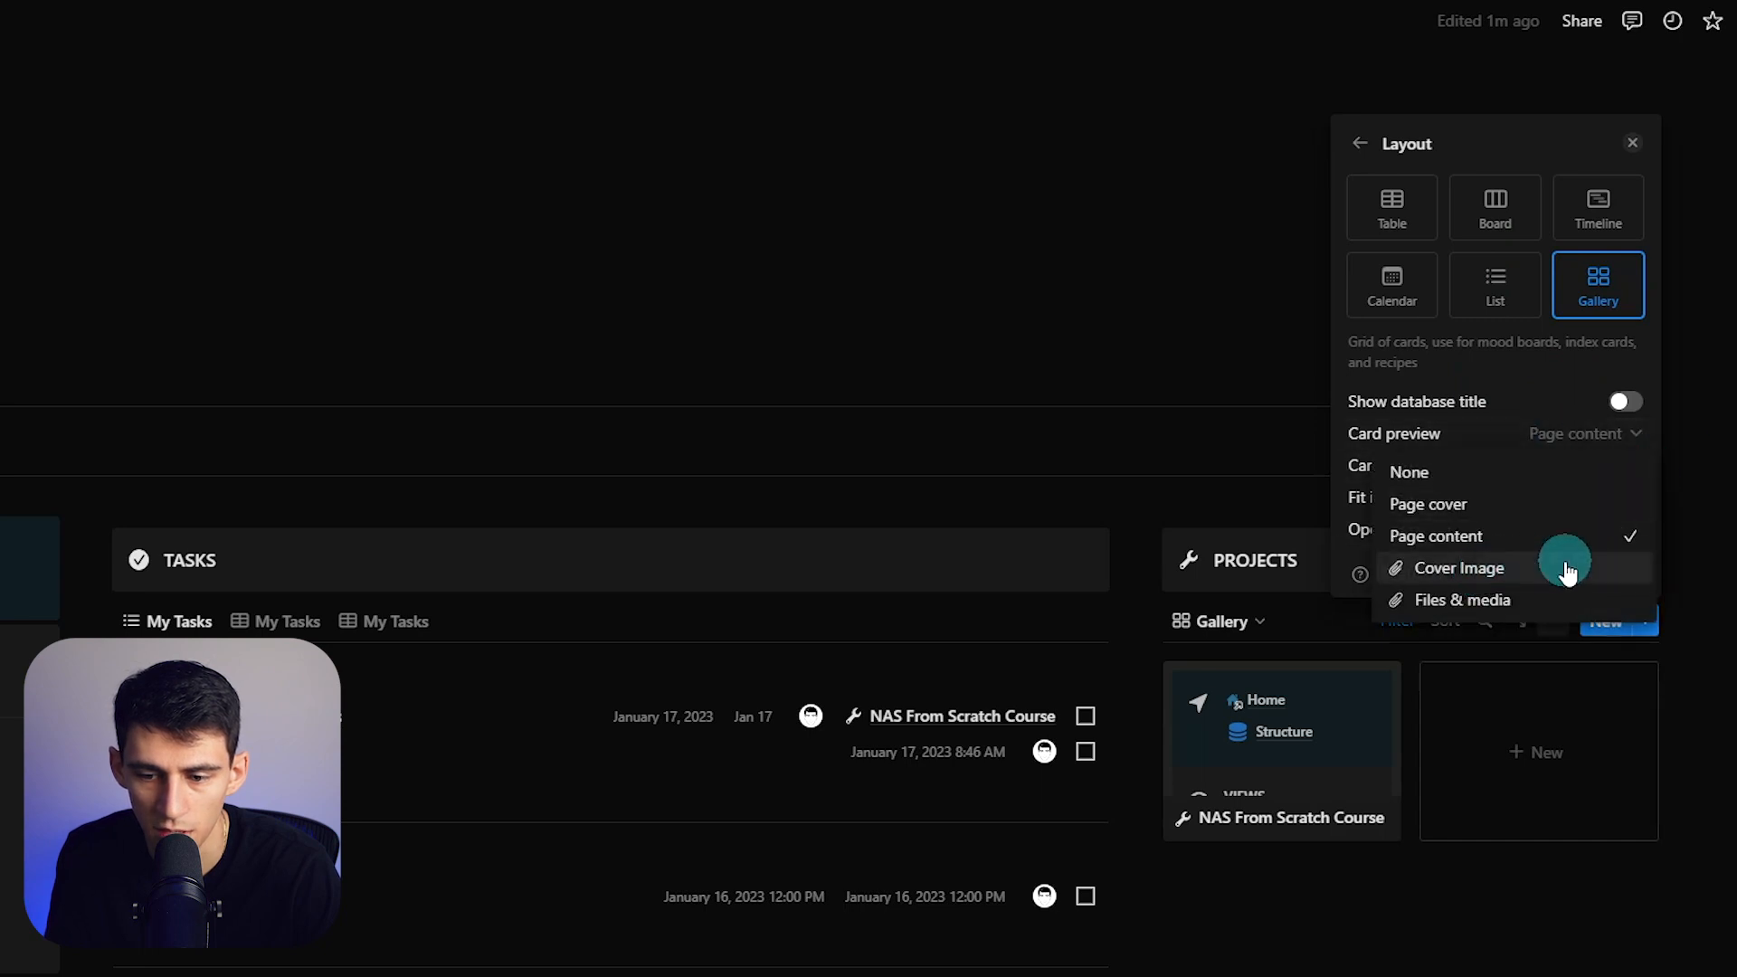
pyautogui.click(1292, 739)
# - Check the NAS From Scratch Course cover image, keeping the gallery cards small
pyautogui.click(1299, 767)
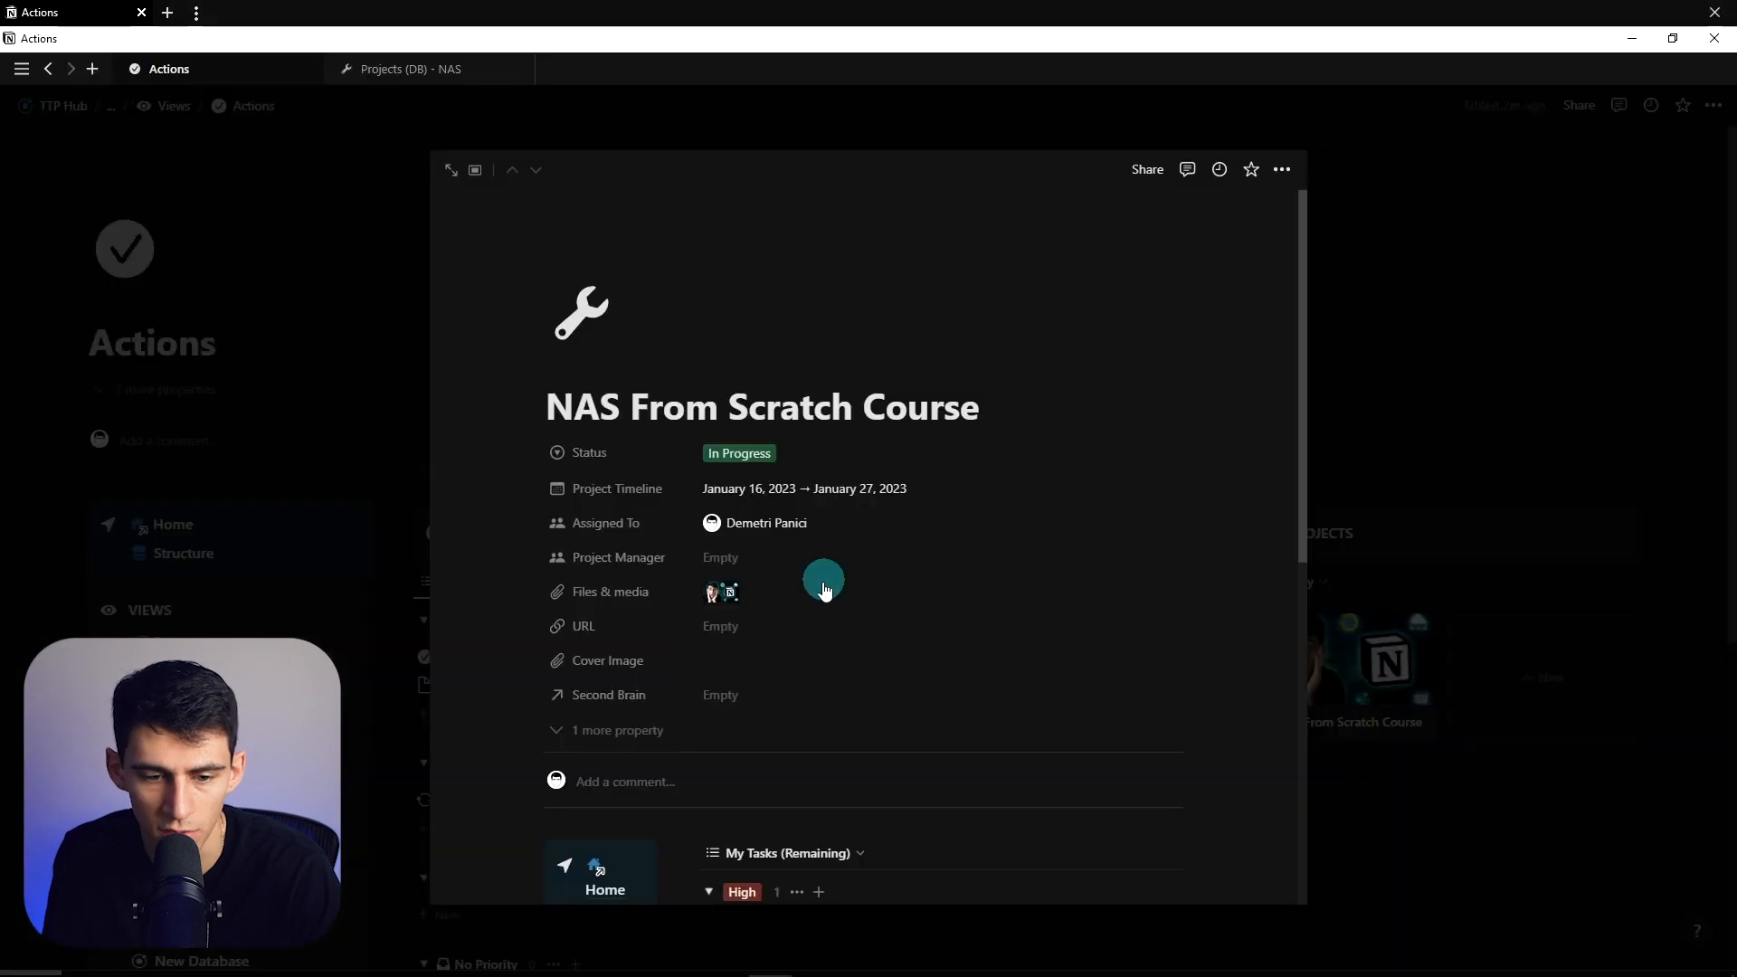
pyautogui.click(1061, 641)
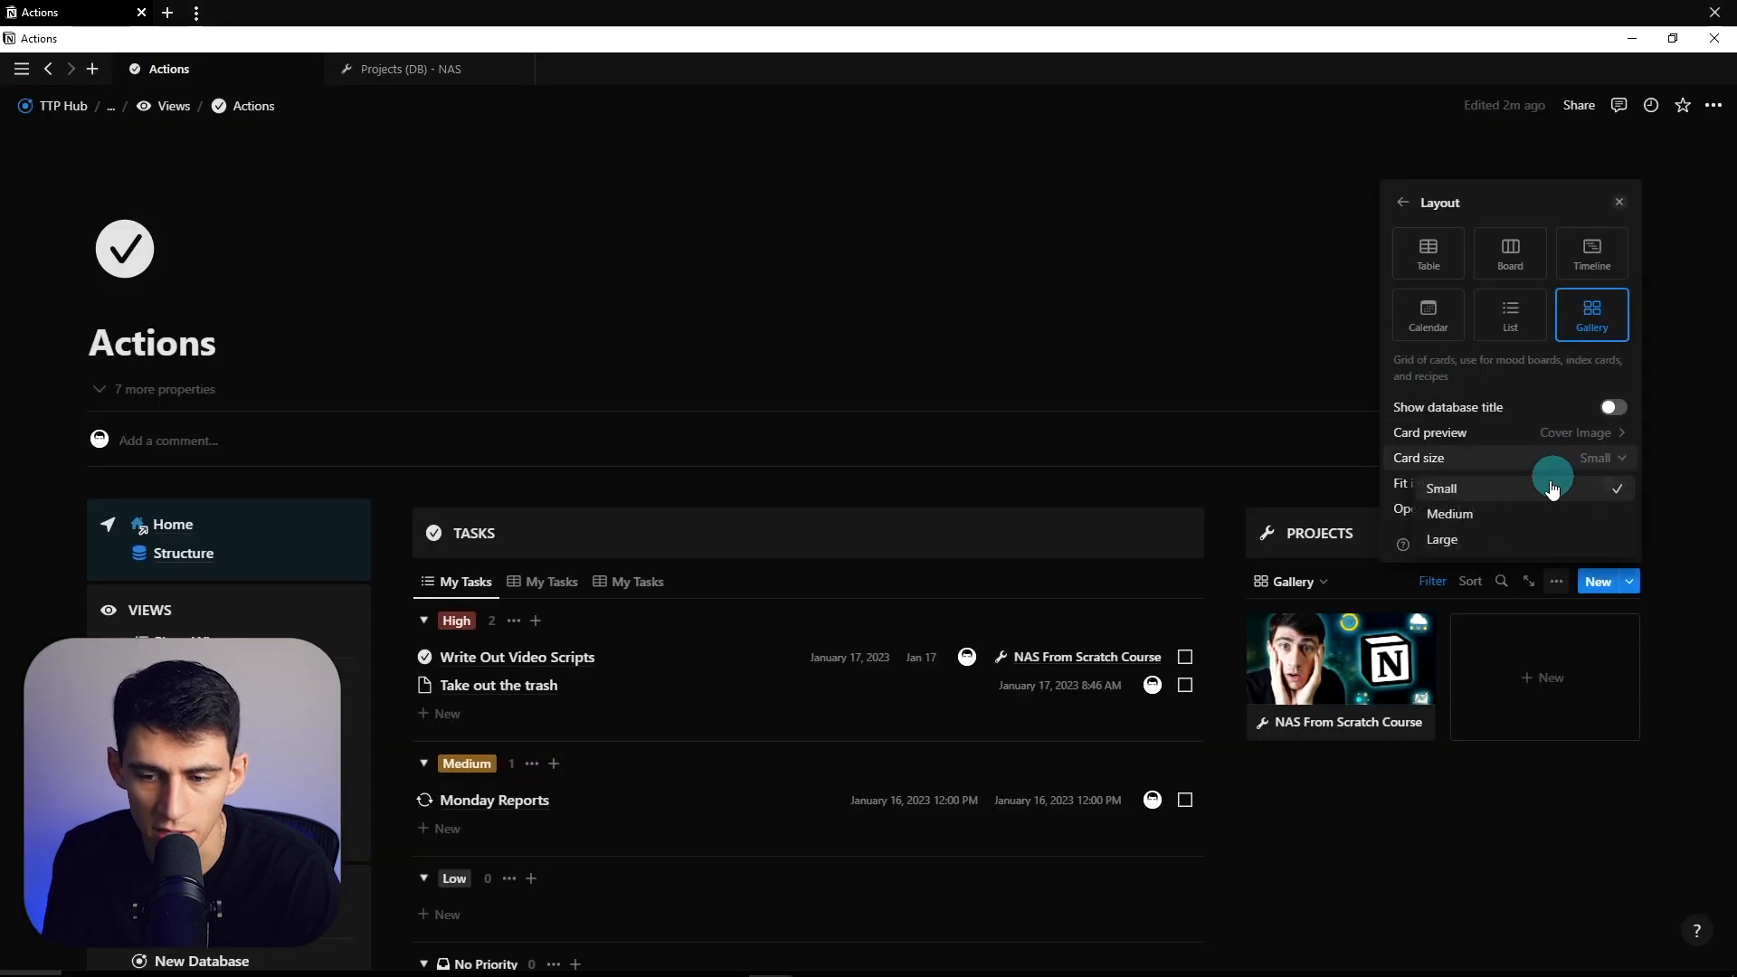
pyautogui.click(1473, 513)
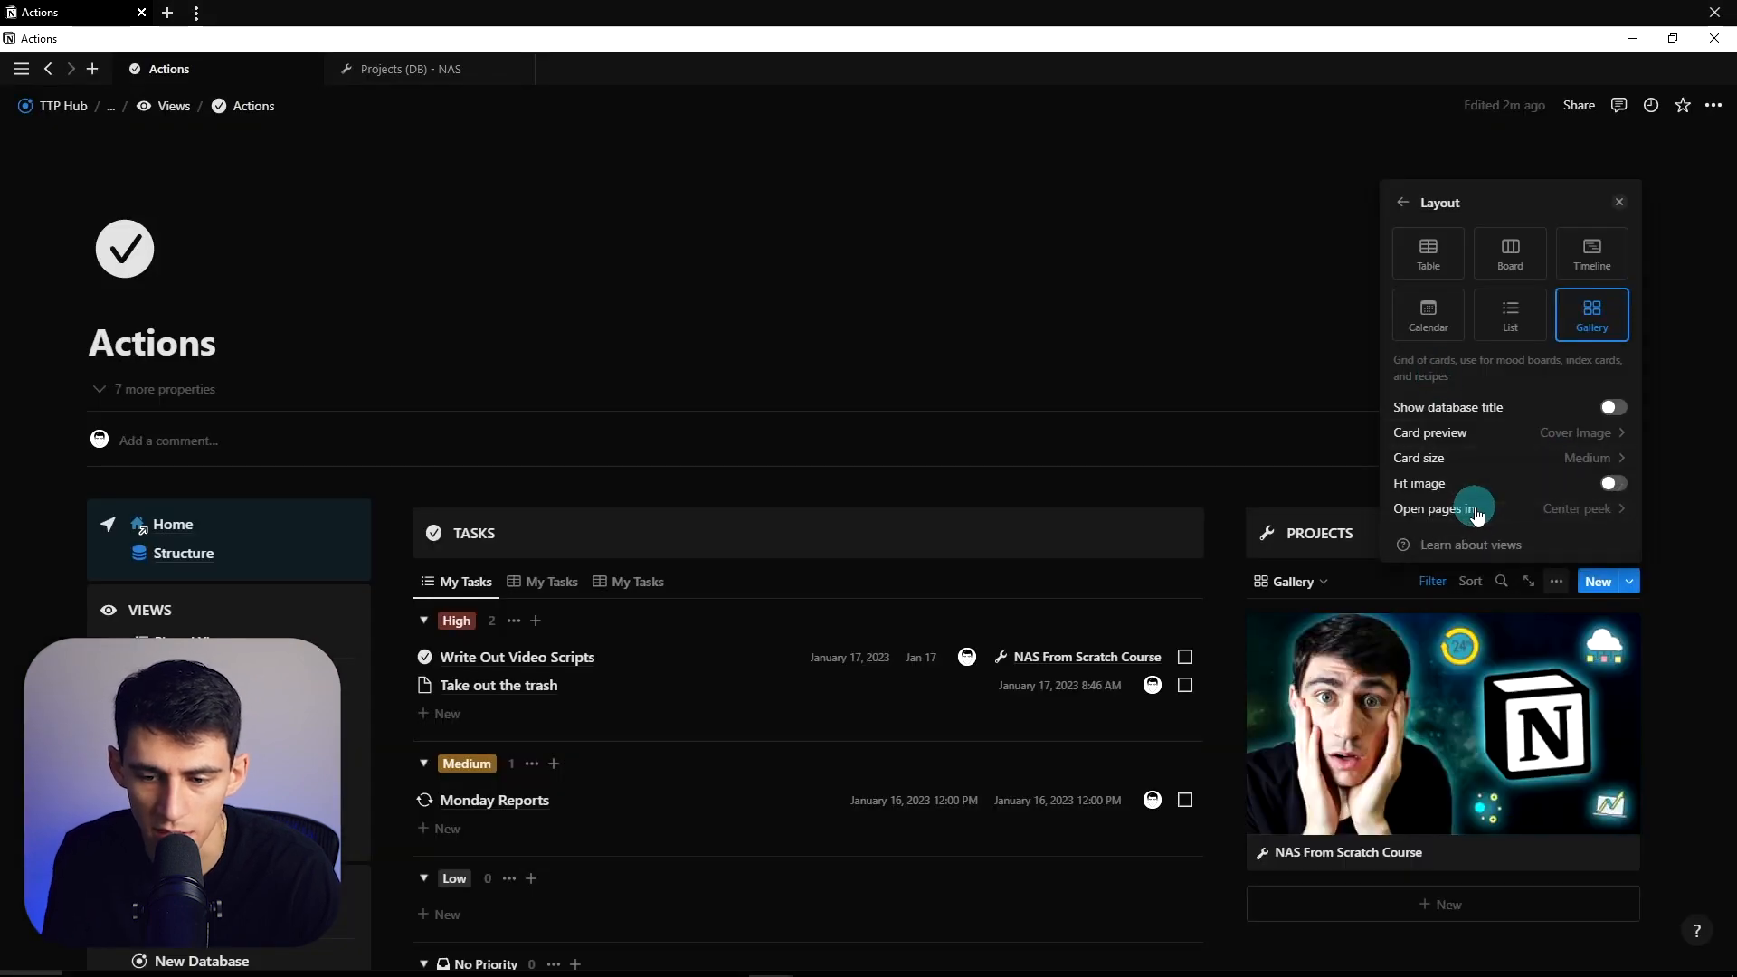
pyautogui.click(1472, 459)
pyautogui.click(1470, 491)
pyautogui.click(1357, 570)
# - Show the Status and Assigned To properties on the gallery cards
pyautogui.click(1556, 582)
pyautogui.click(1467, 330)
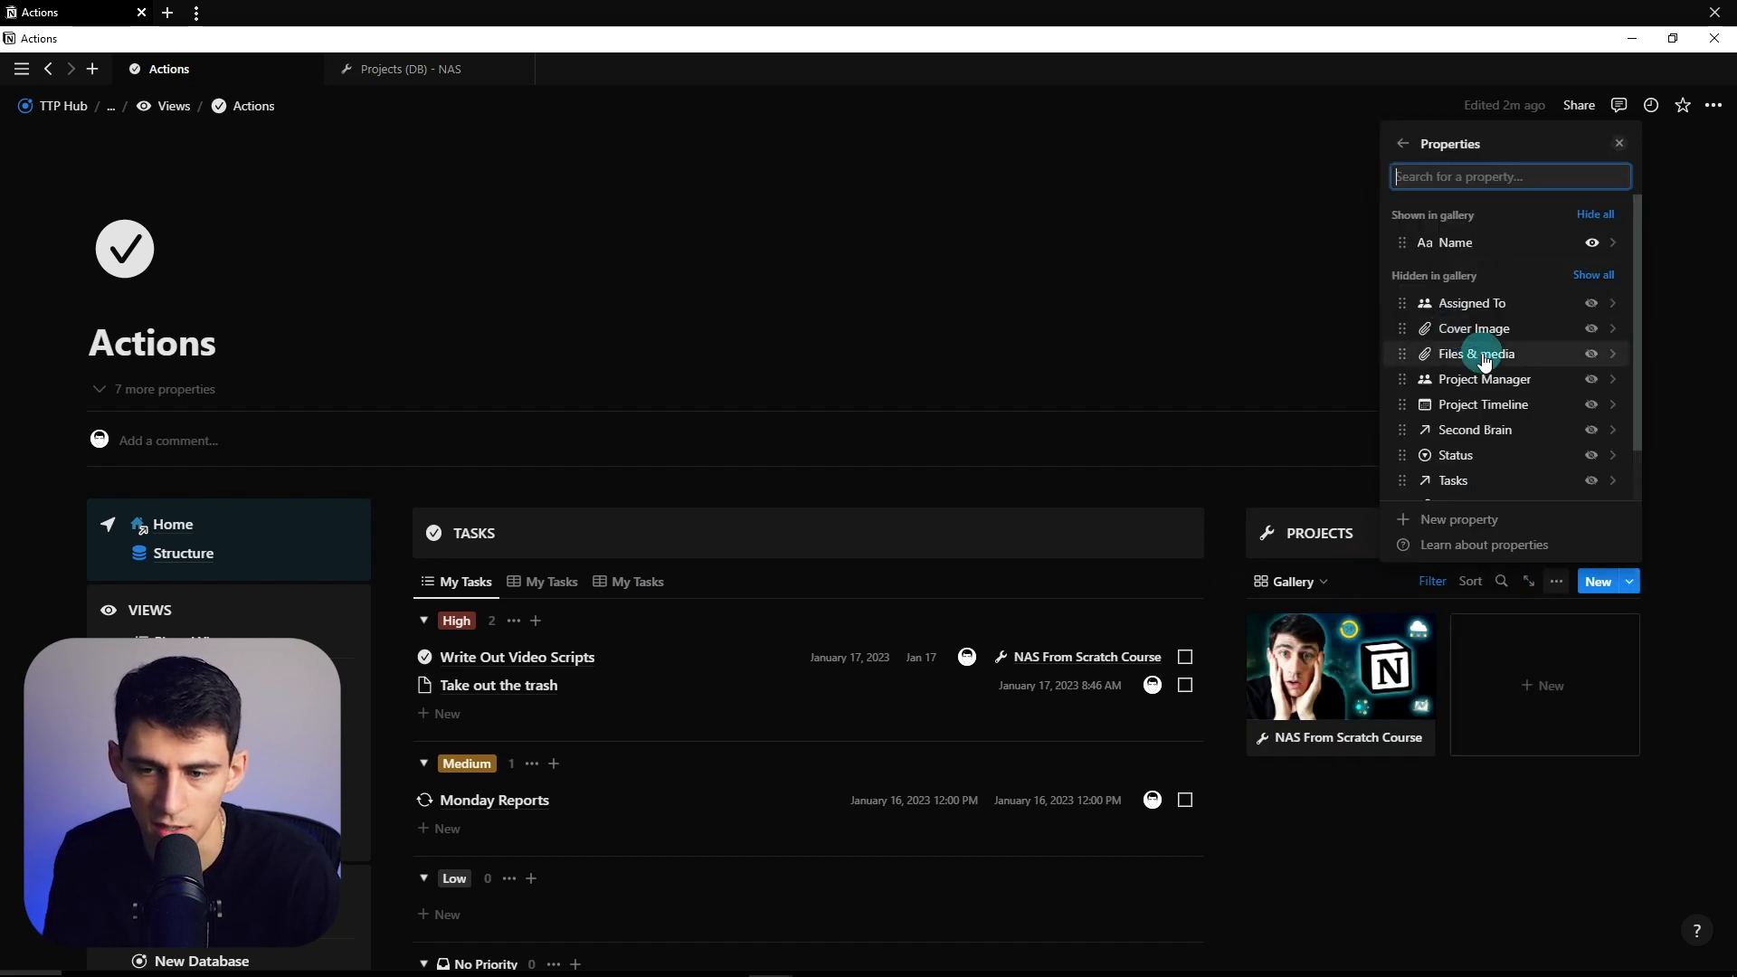
pyautogui.write('stat')
pyautogui.click(1600, 451)
pyautogui.click(1457, 177)
pyautogui.write('ass')
pyautogui.click(1601, 452)
pyautogui.press('Escape')
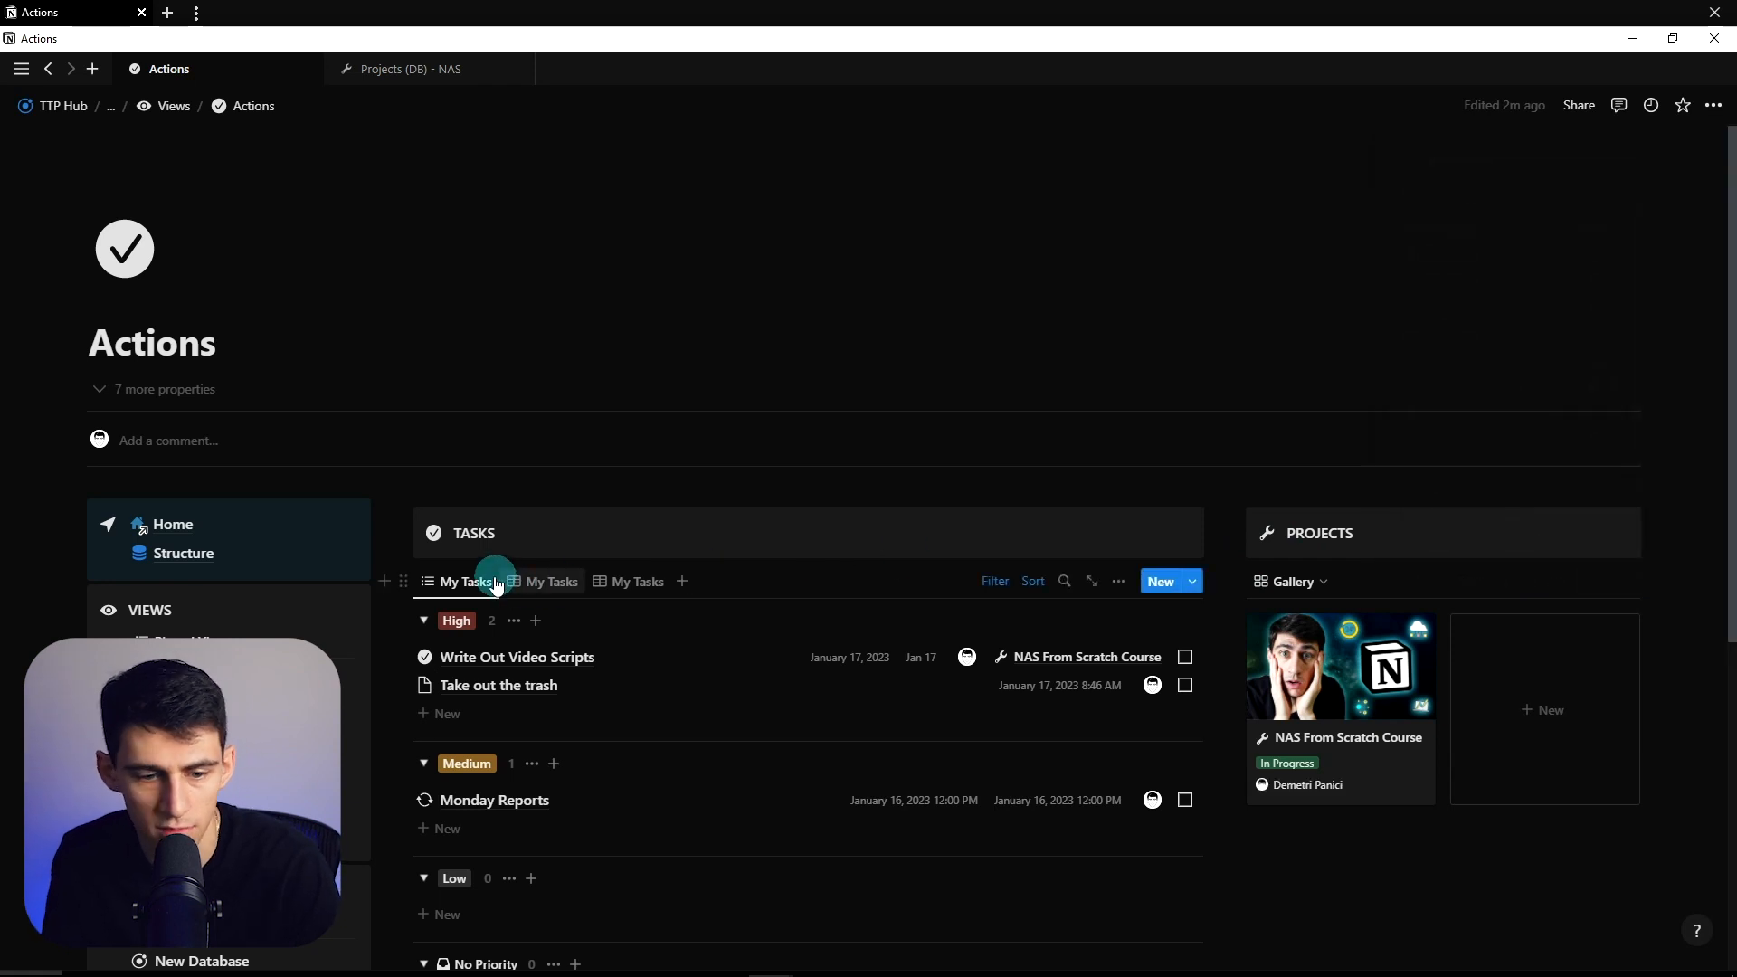
# - Add an Assigned To filter rule next to In Progress status and save for everyone
pyautogui.click(1297, 584)
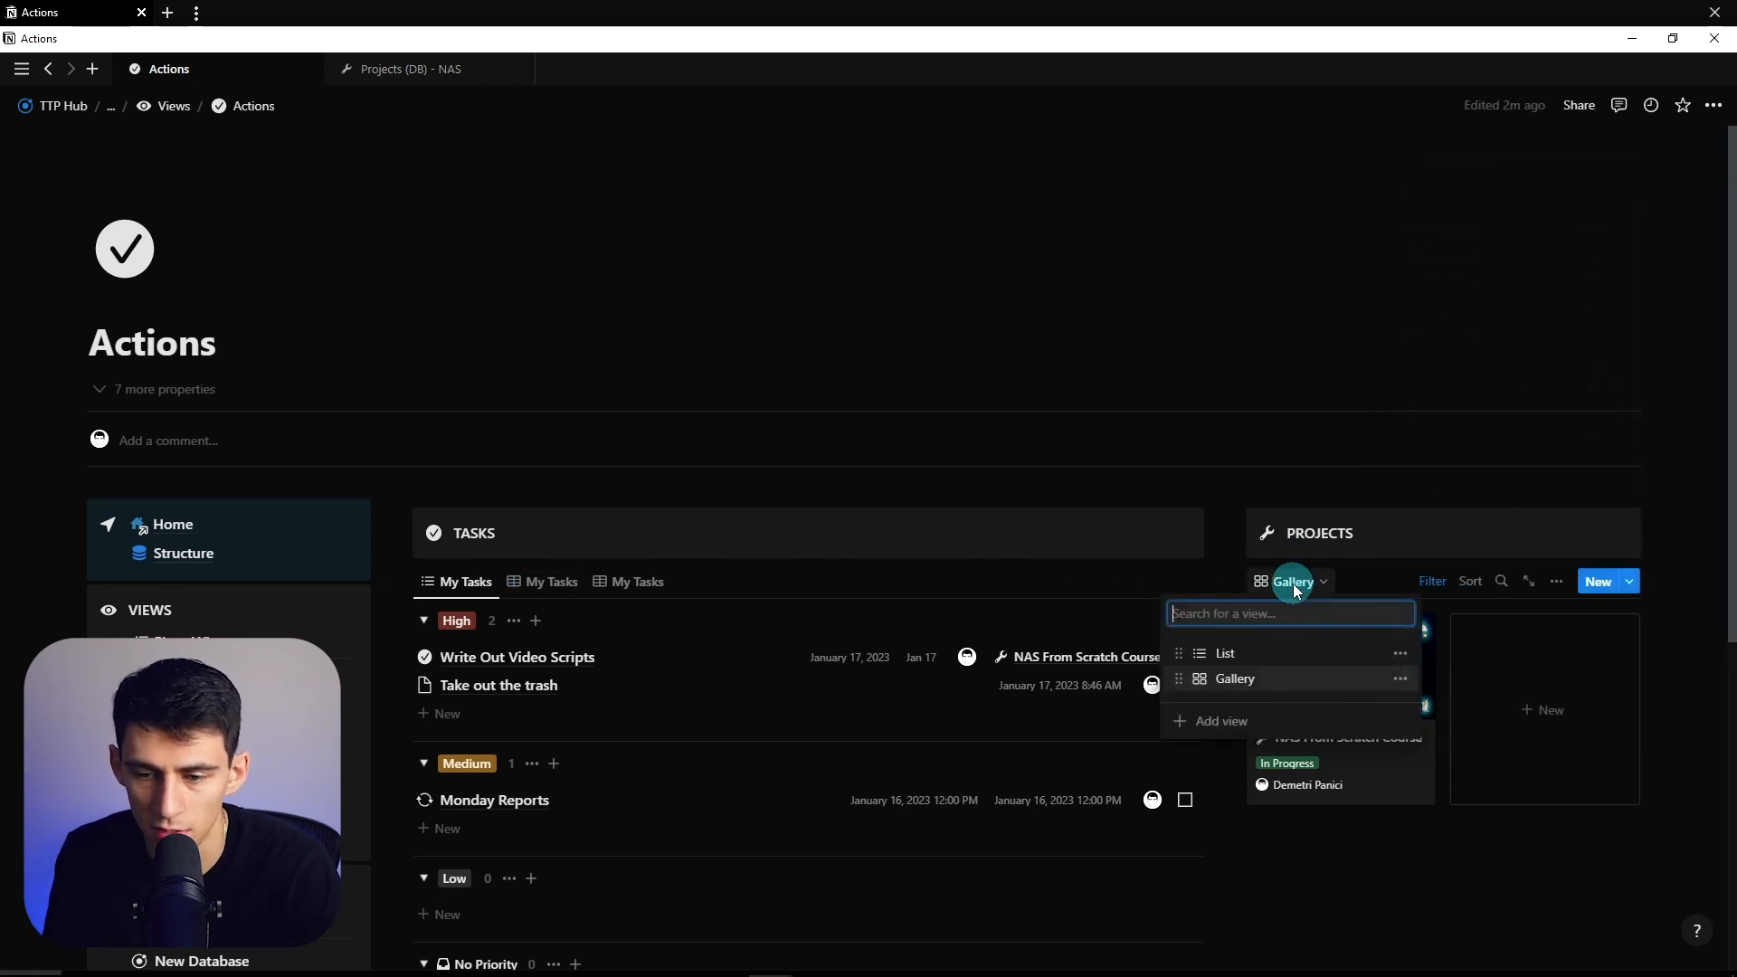
pyautogui.click(1299, 586)
pyautogui.click(1427, 584)
pyautogui.click(1285, 622)
pyautogui.click(1196, 700)
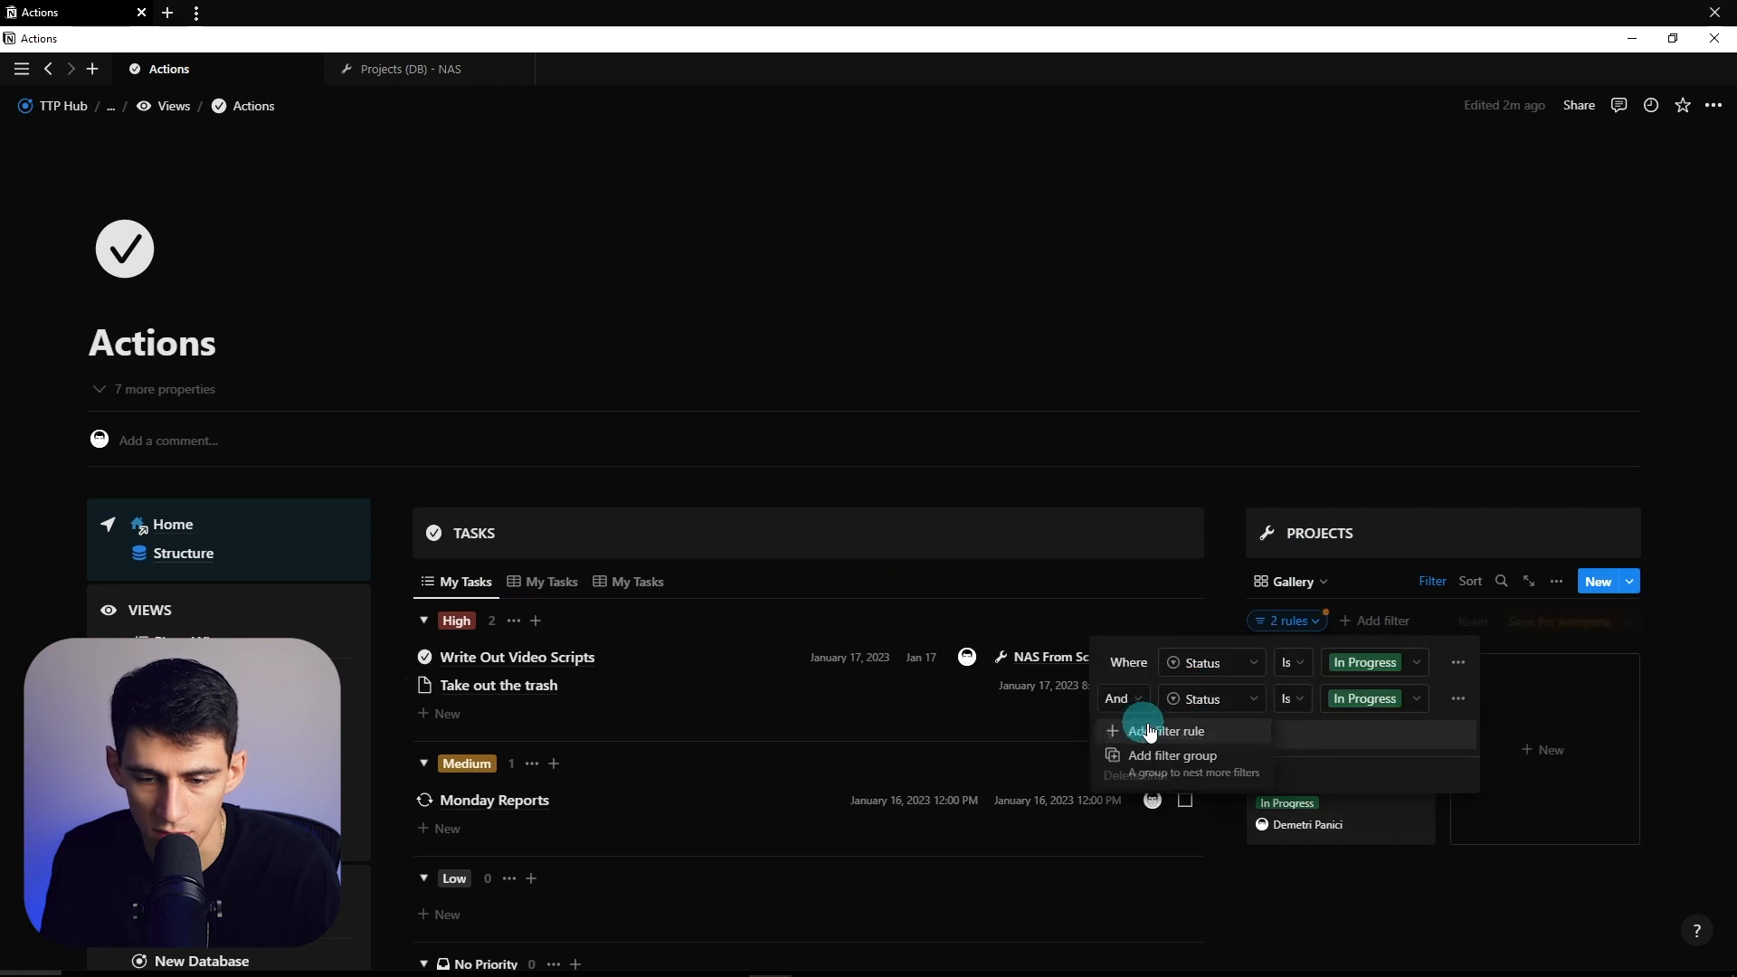
pyautogui.click(1167, 724)
pyautogui.write('as')
pyautogui.click(1149, 616)
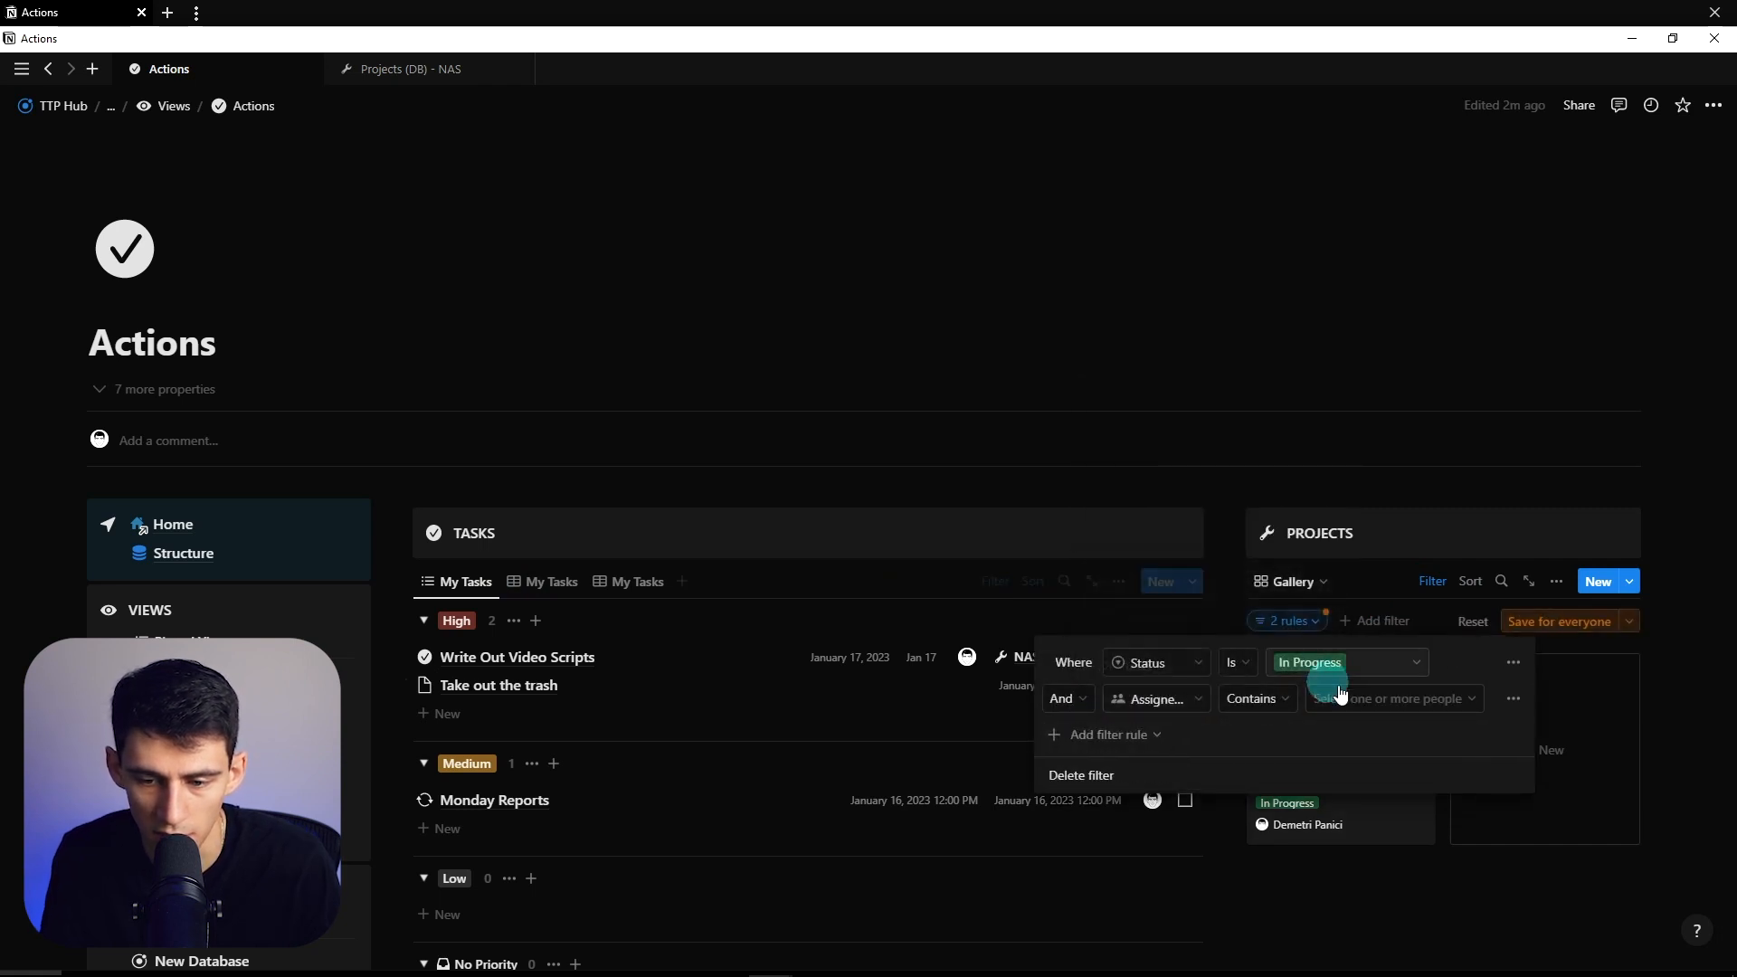
pyautogui.click(1337, 695)
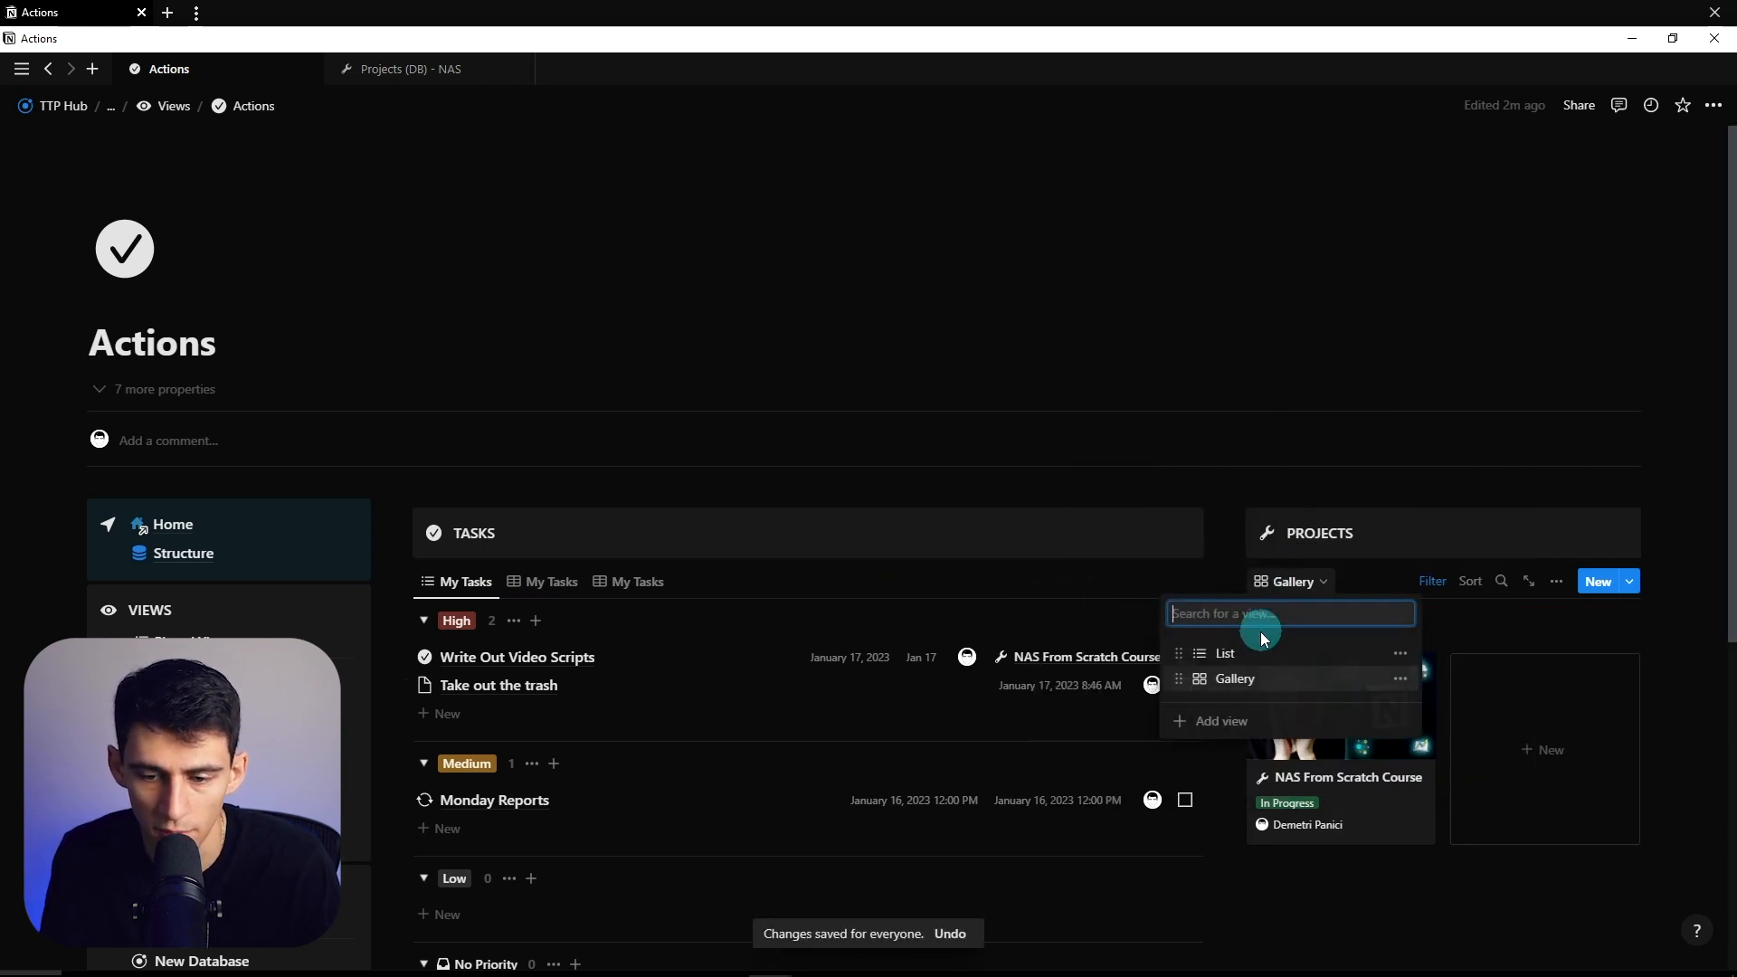
# - Switch Projects to the List view and back to the Gallery view
pyautogui.click(1265, 652)
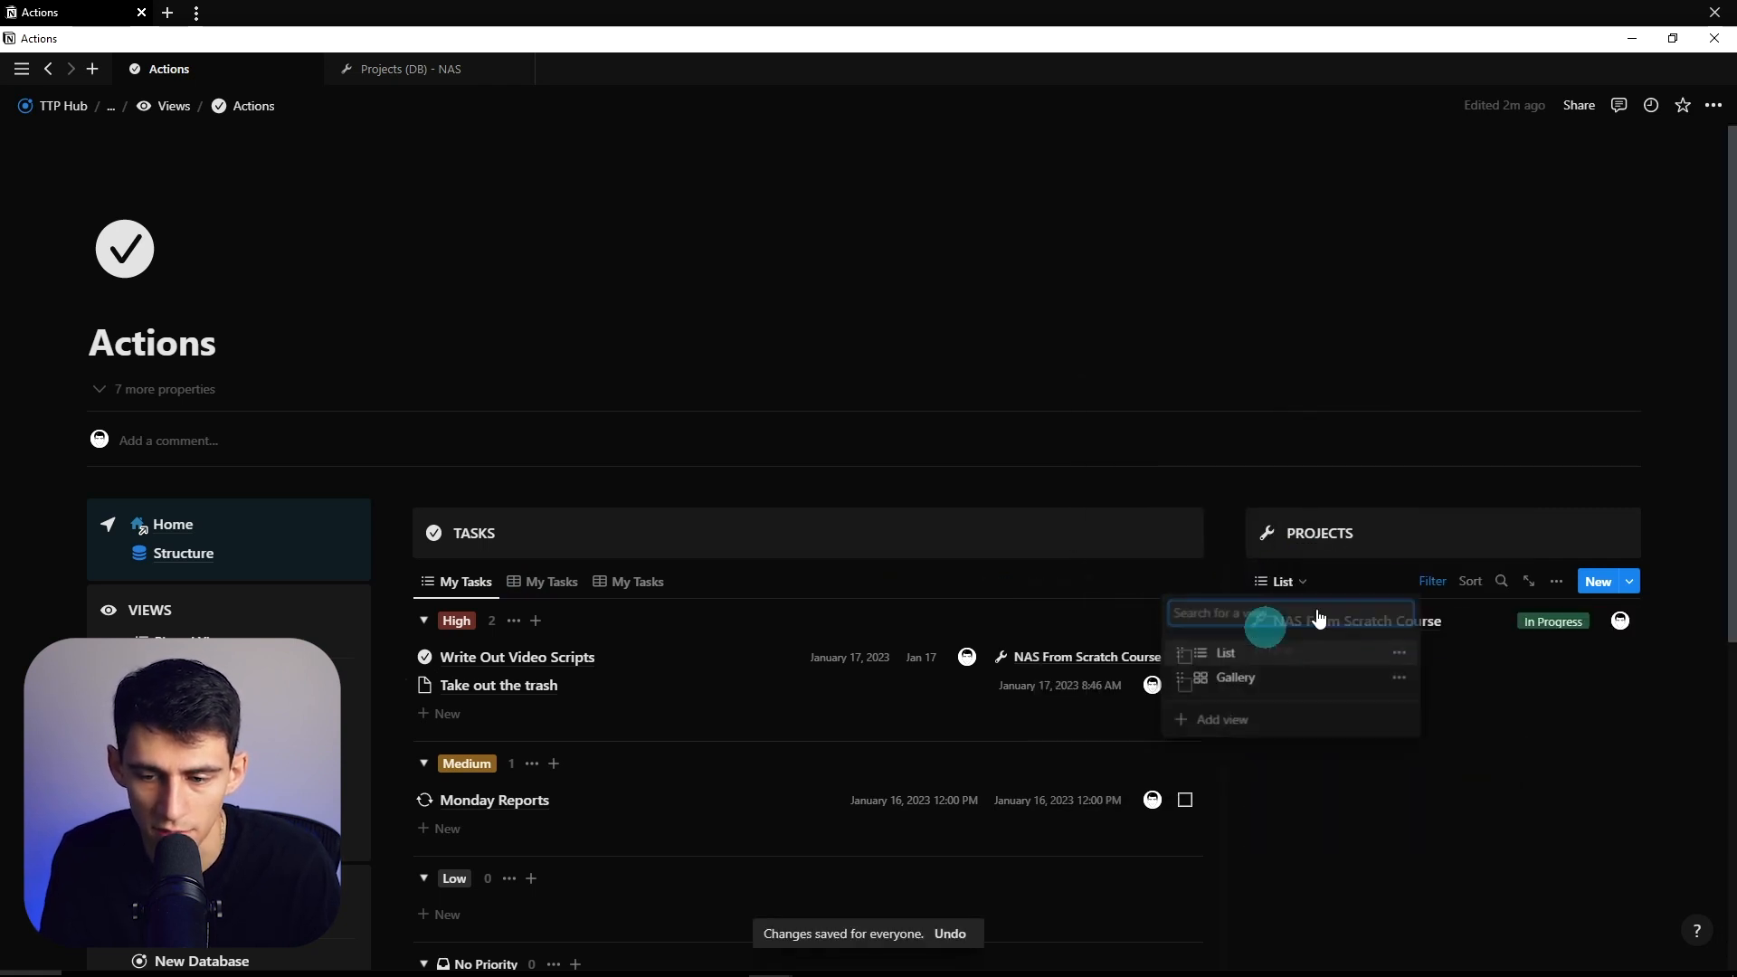
pyautogui.click(1285, 582)
pyautogui.click(1279, 682)
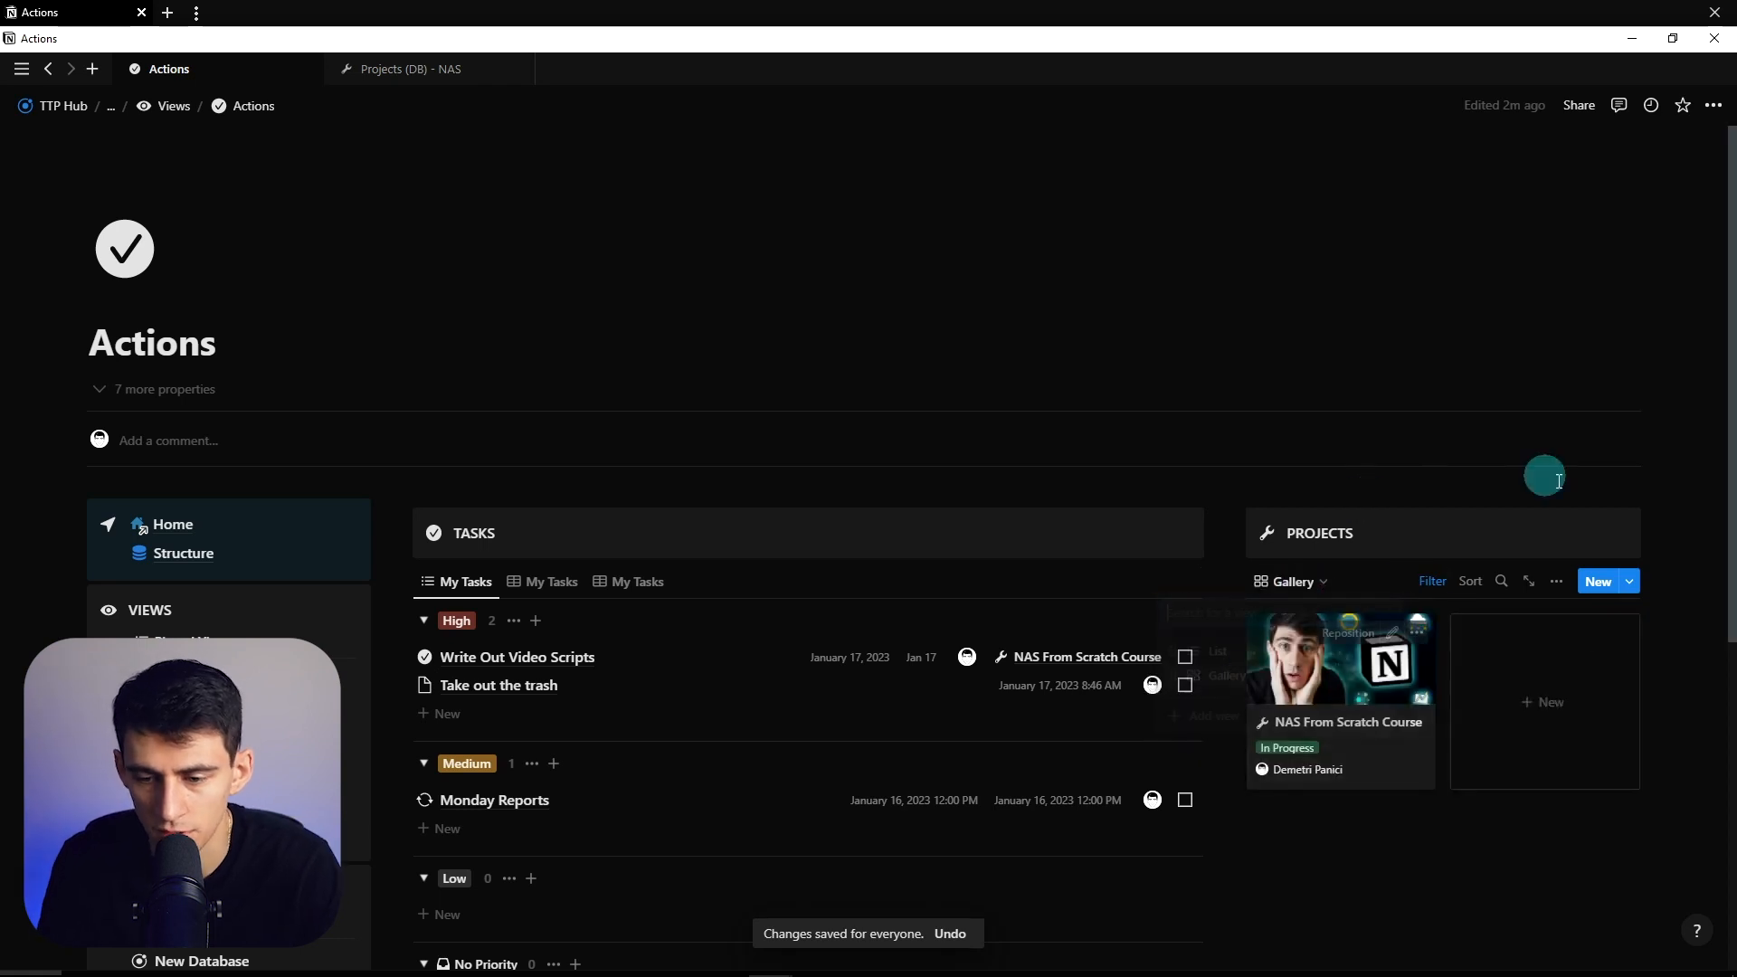
pyautogui.scroll(-1, 1204, 505)
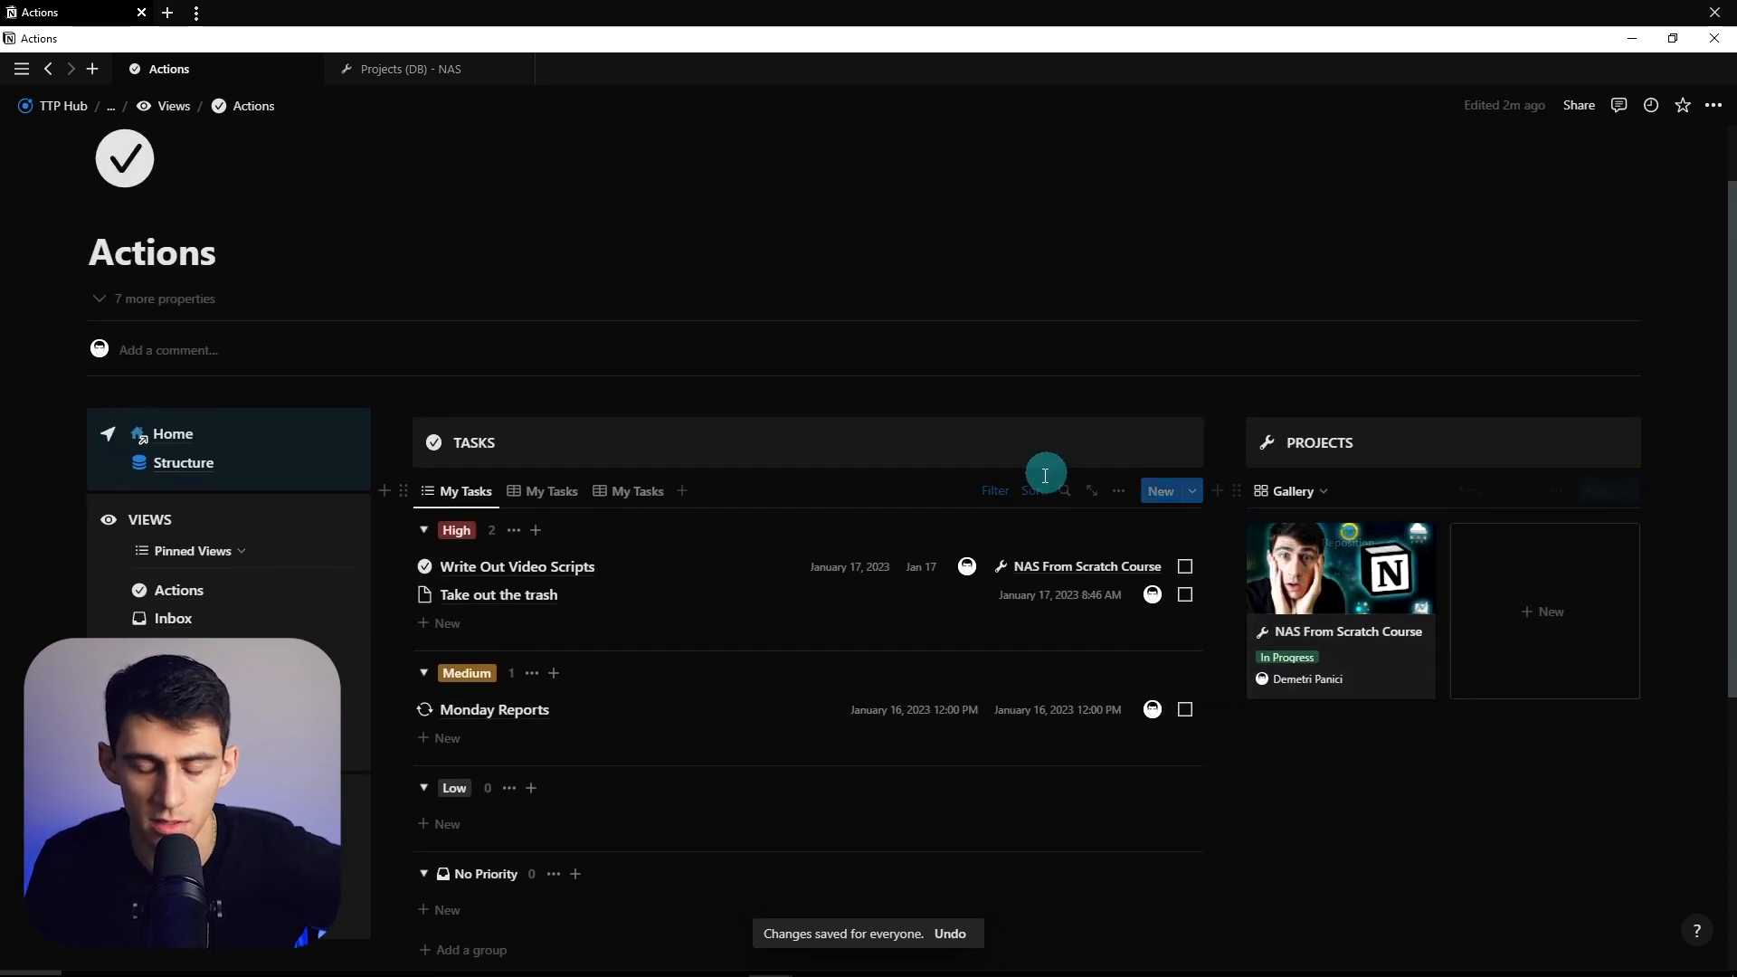
pyautogui.scroll(-3, 1041, 475)
pyautogui.scroll(4, 688, 452)
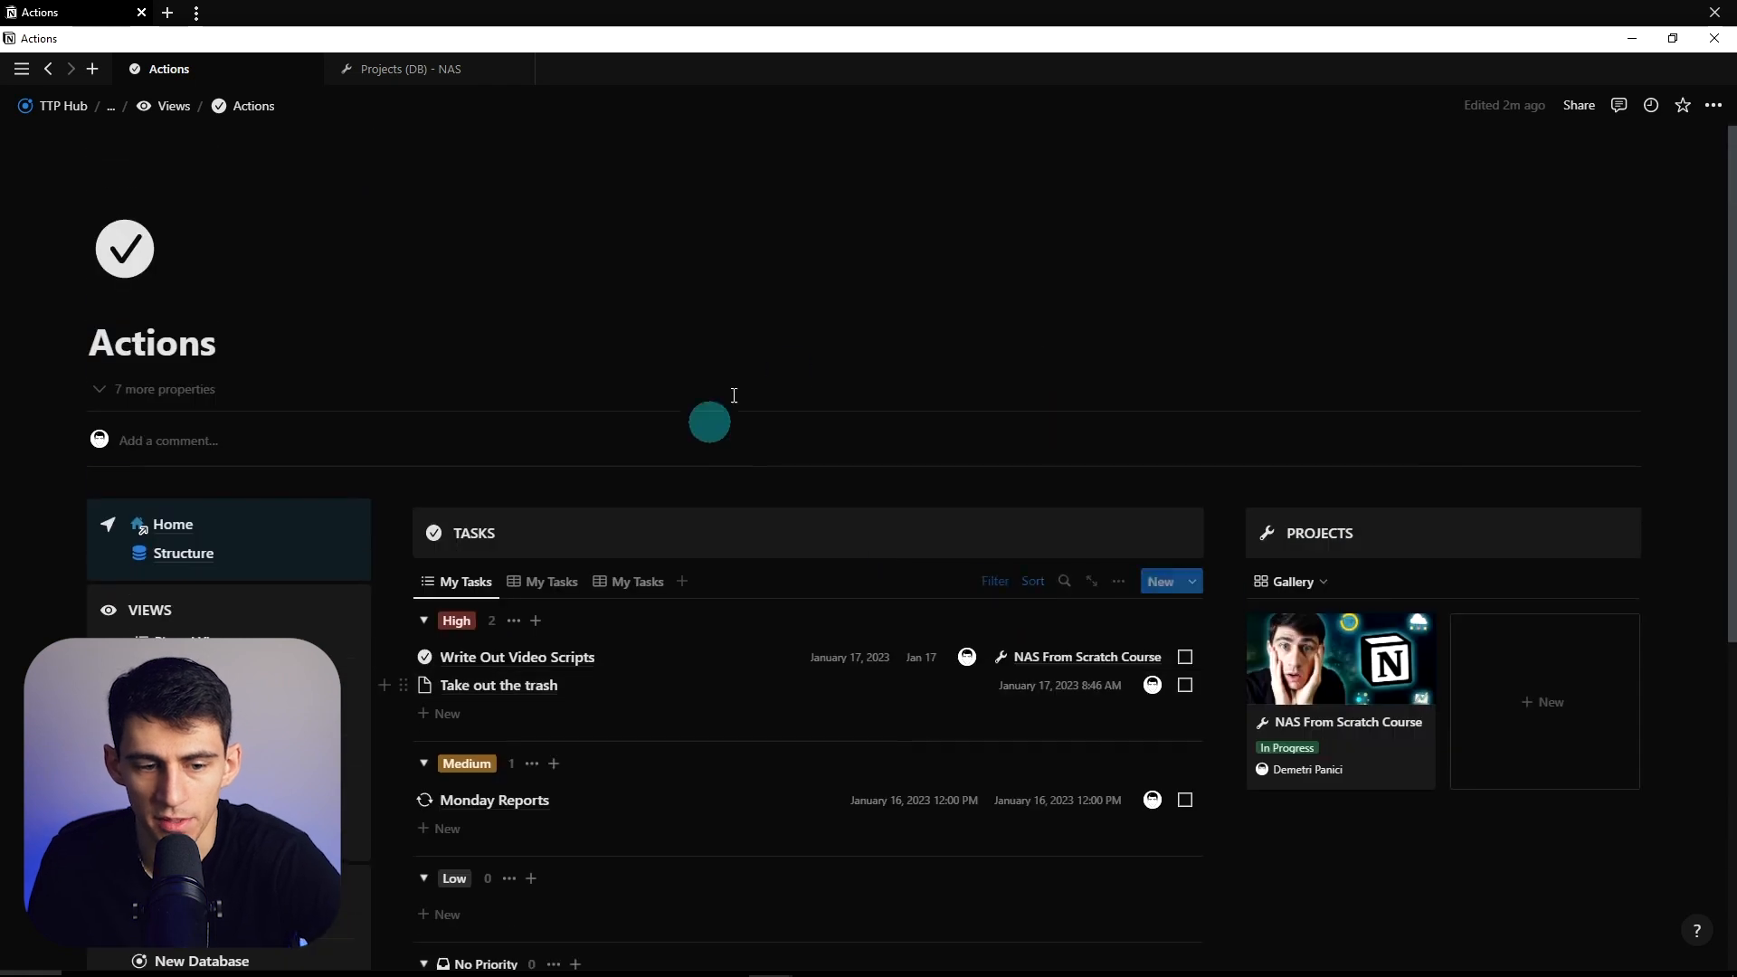
pyautogui.scroll(-3, 683, 508)
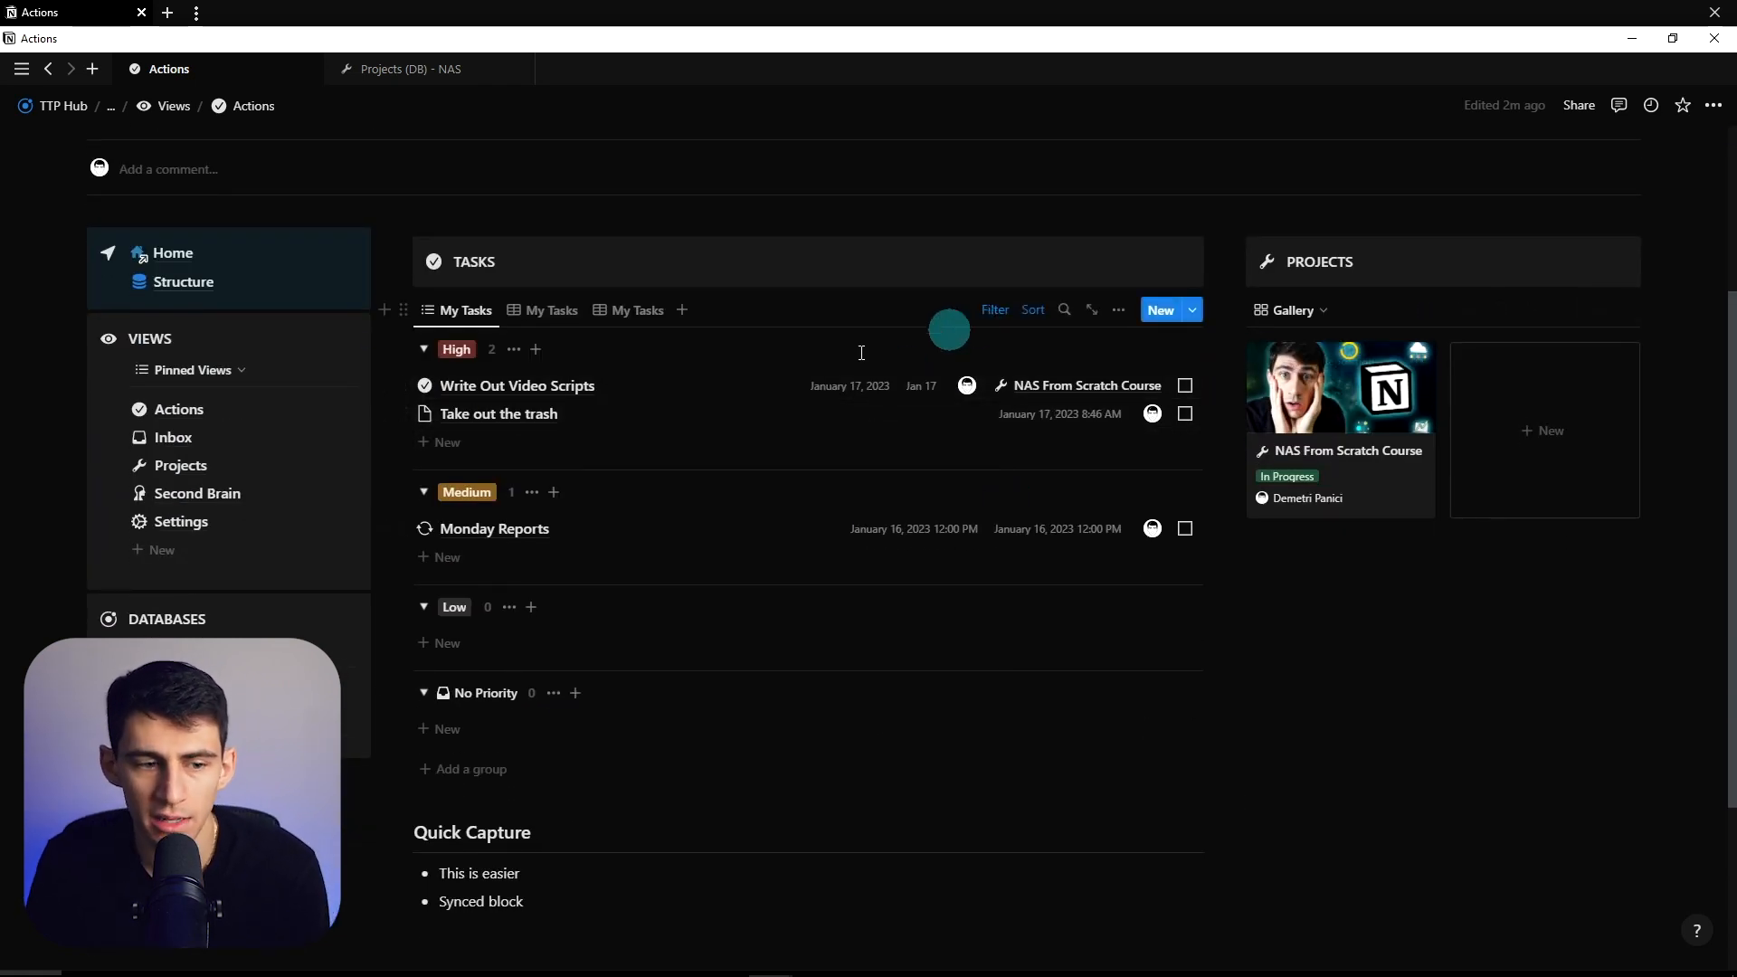
# - Drag the INBOX heading and Recent Ideas view from Second Brain onto the Actions page
pyautogui.click(208, 493)
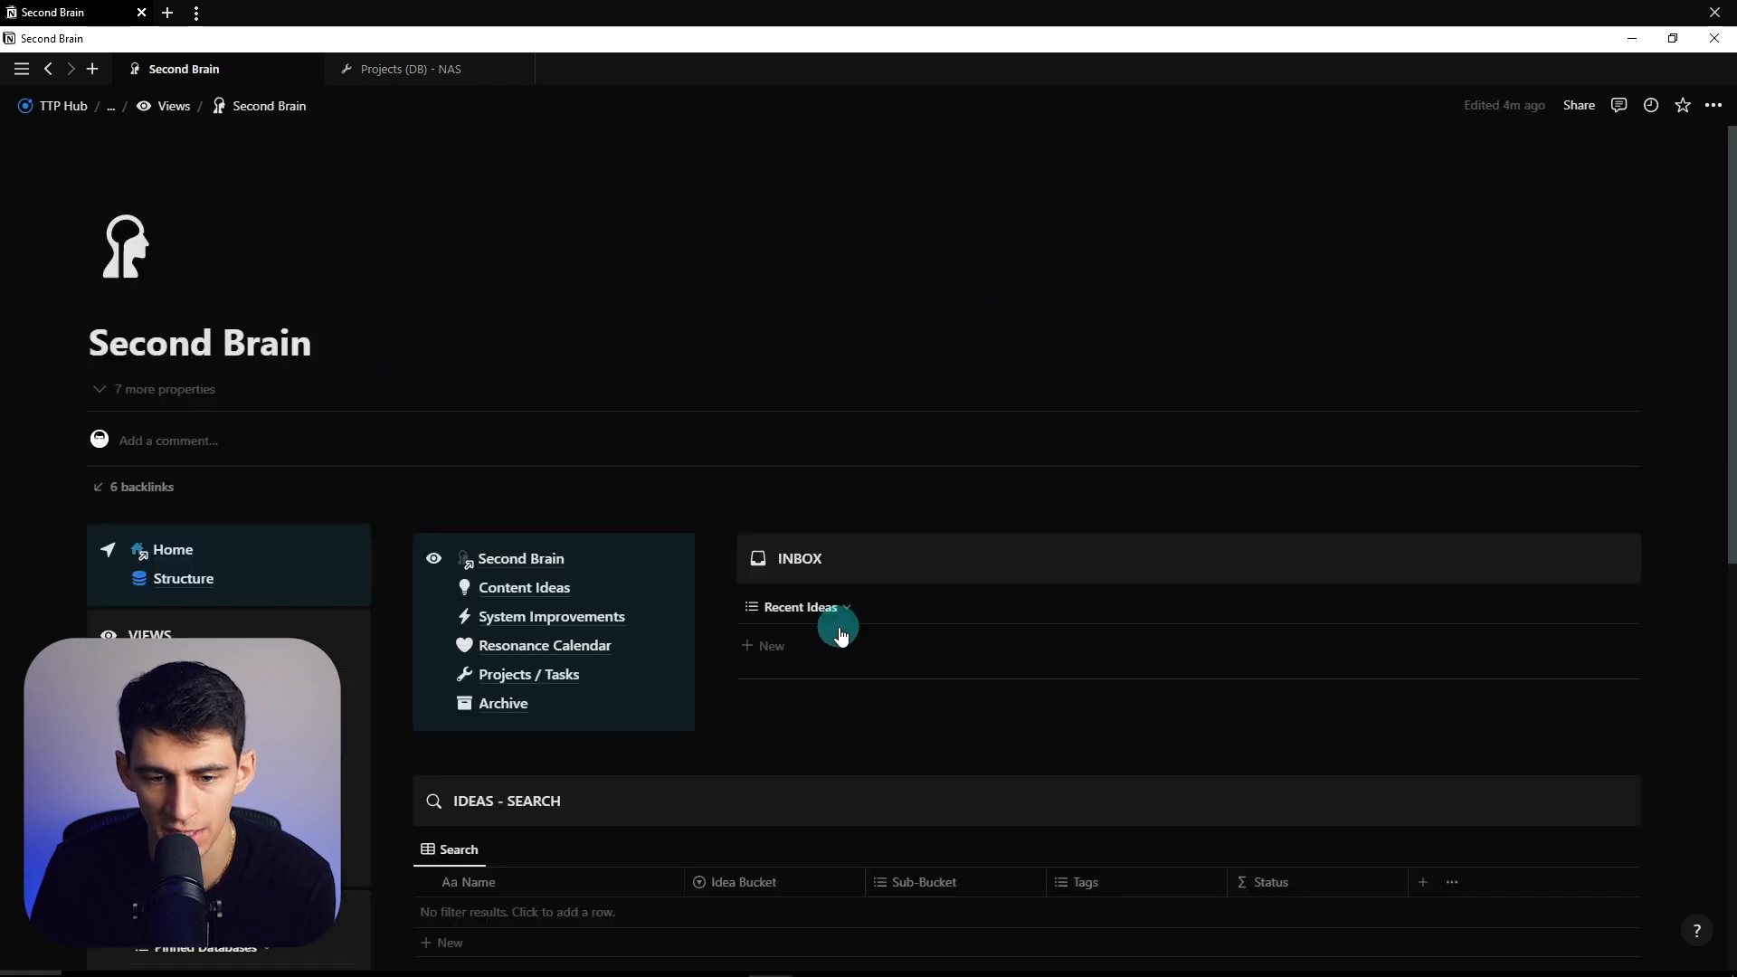
pyautogui.scroll(-3, 850, 642)
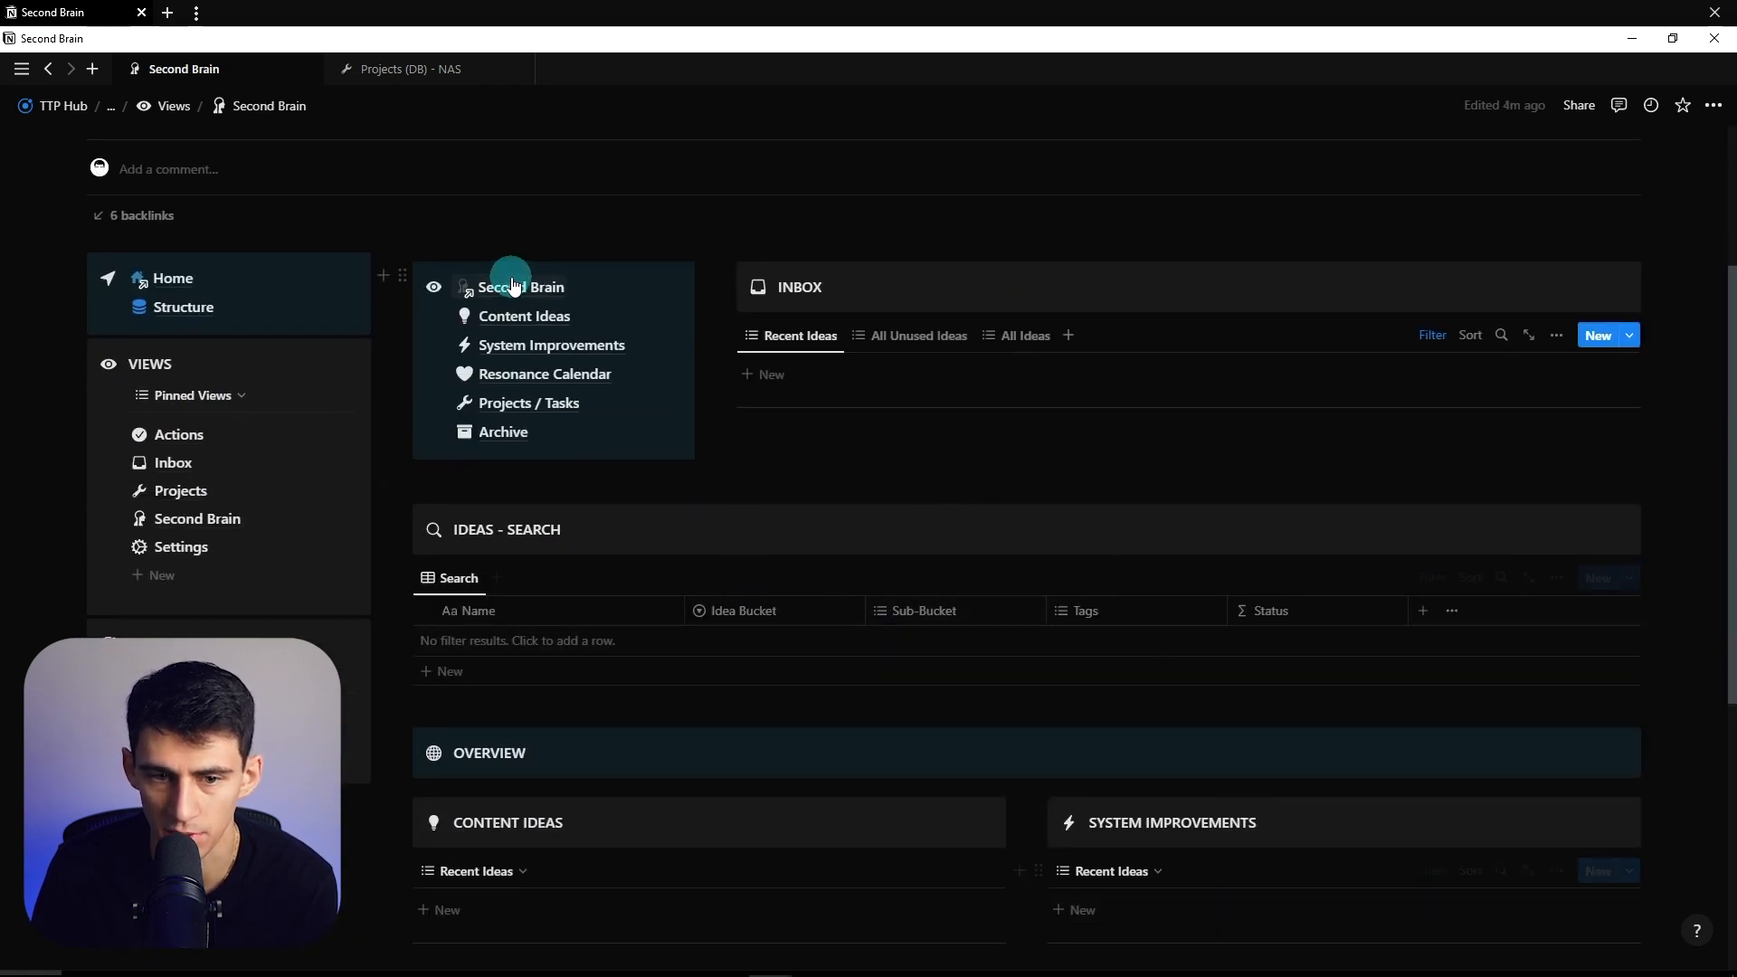
pyautogui.moveTo(1523, 324); pyautogui.dragTo(1212, 261)
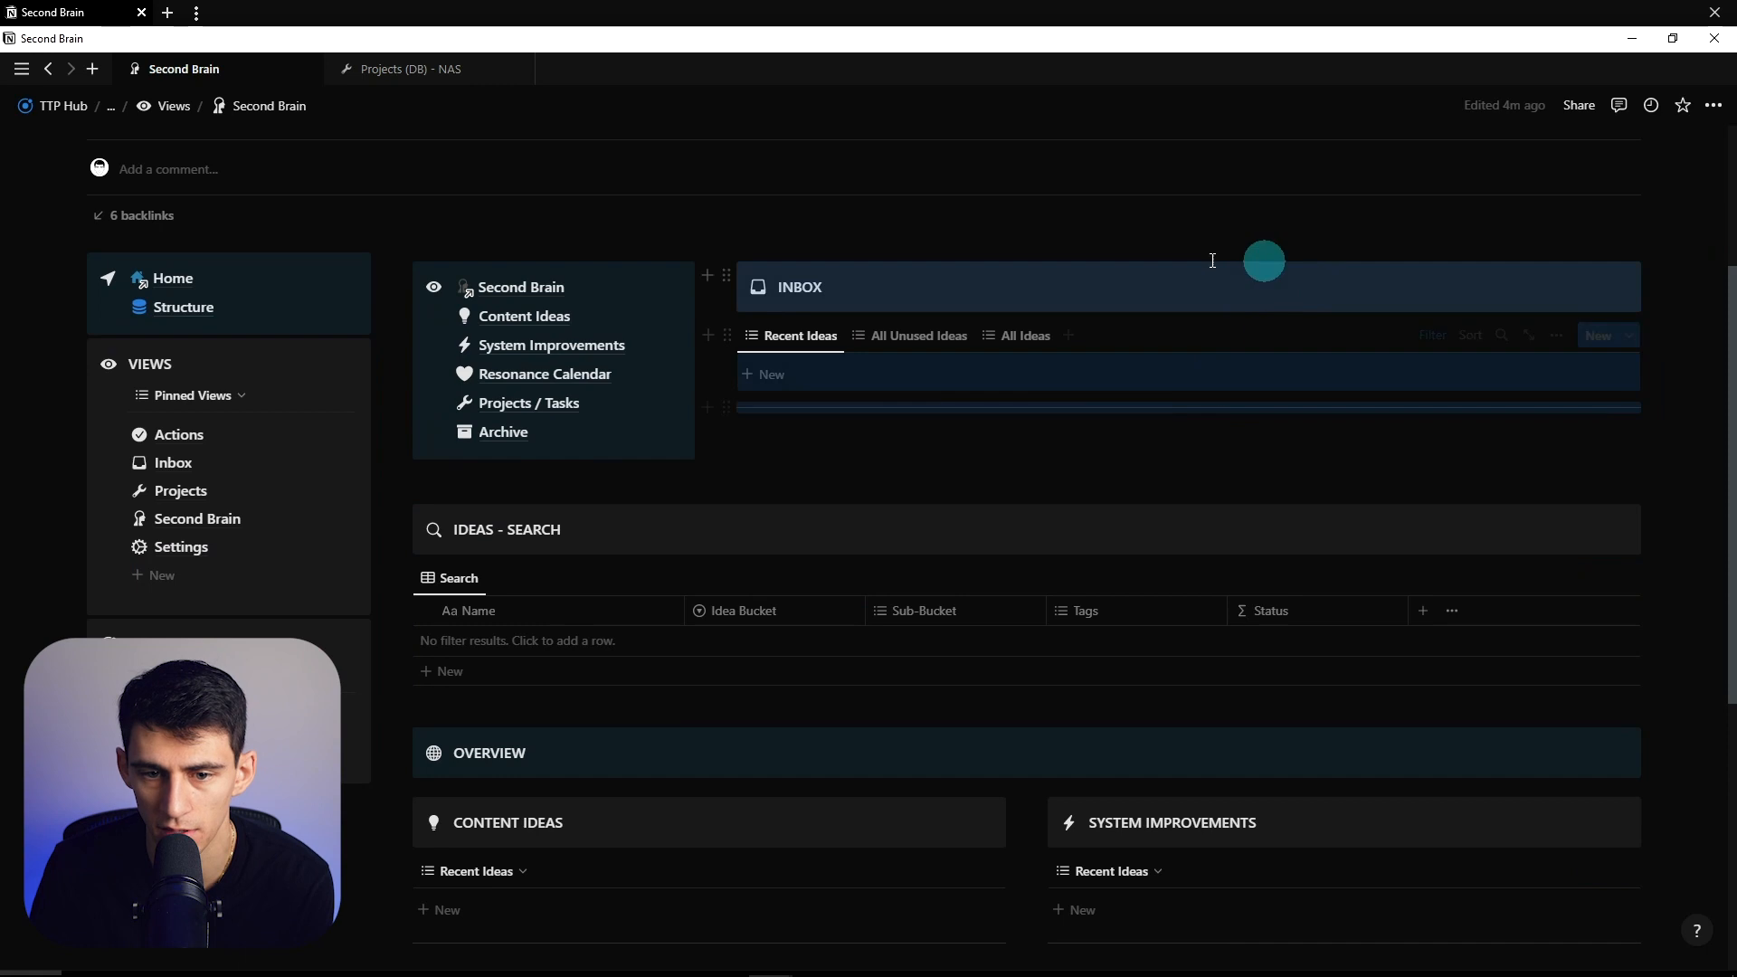
pyautogui.click(168, 437)
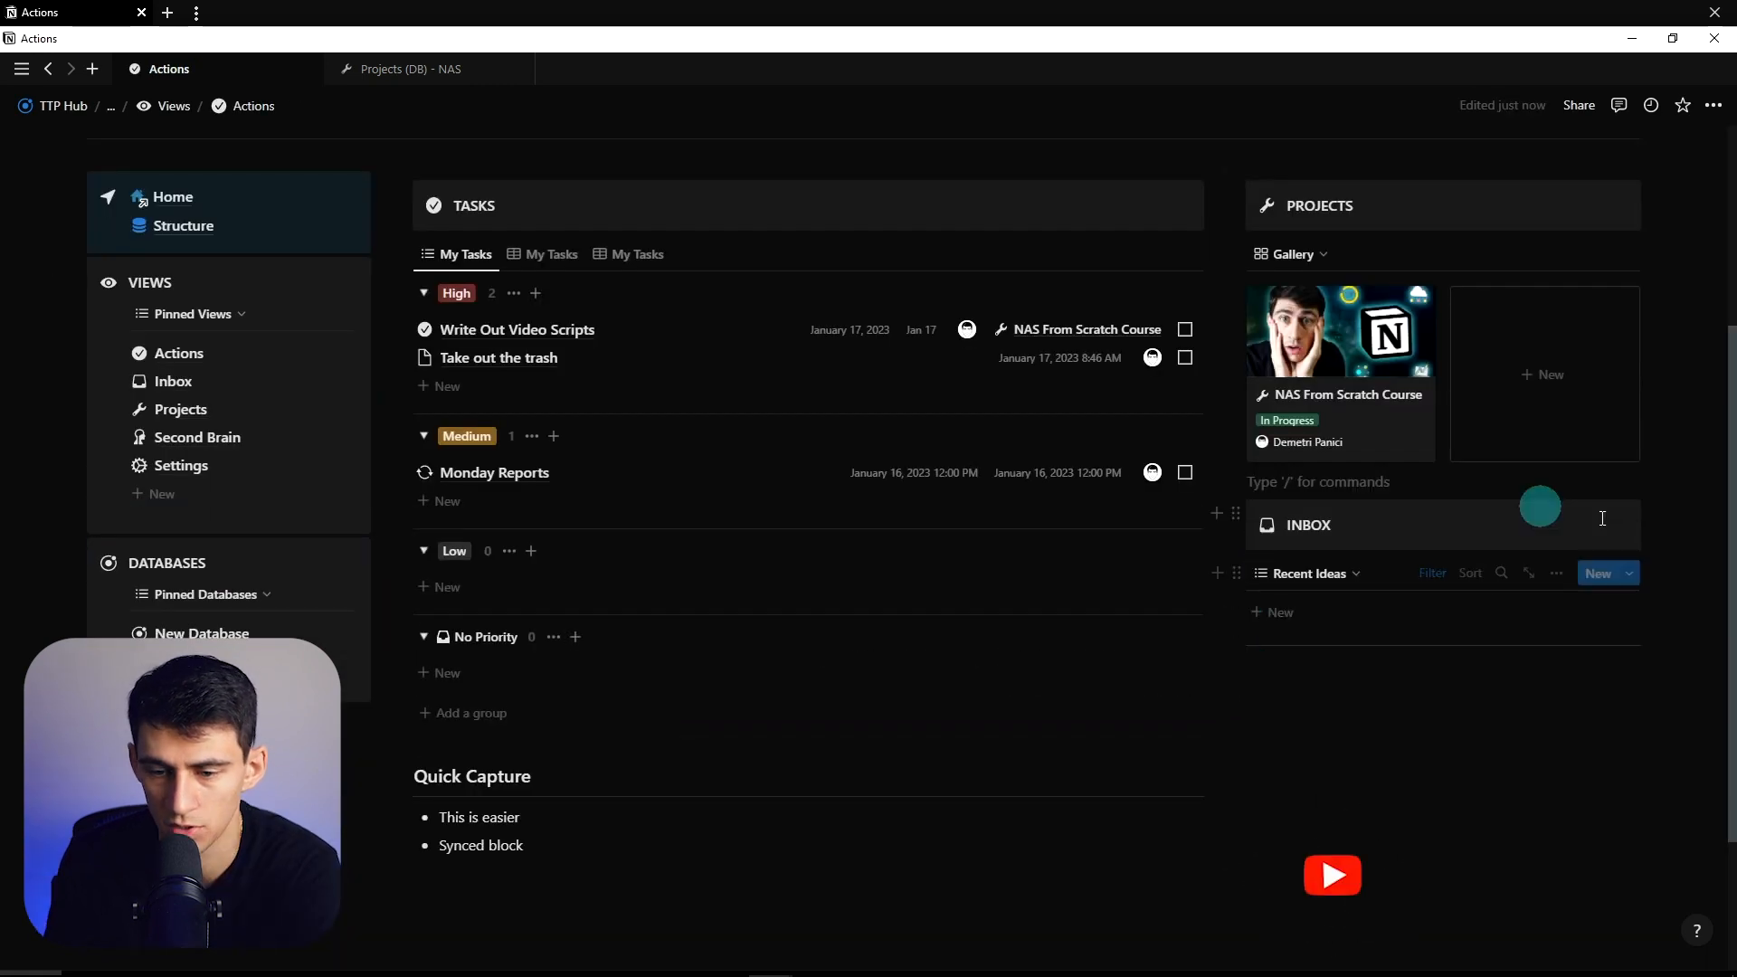
pyautogui.scroll(1, 1466, 525)
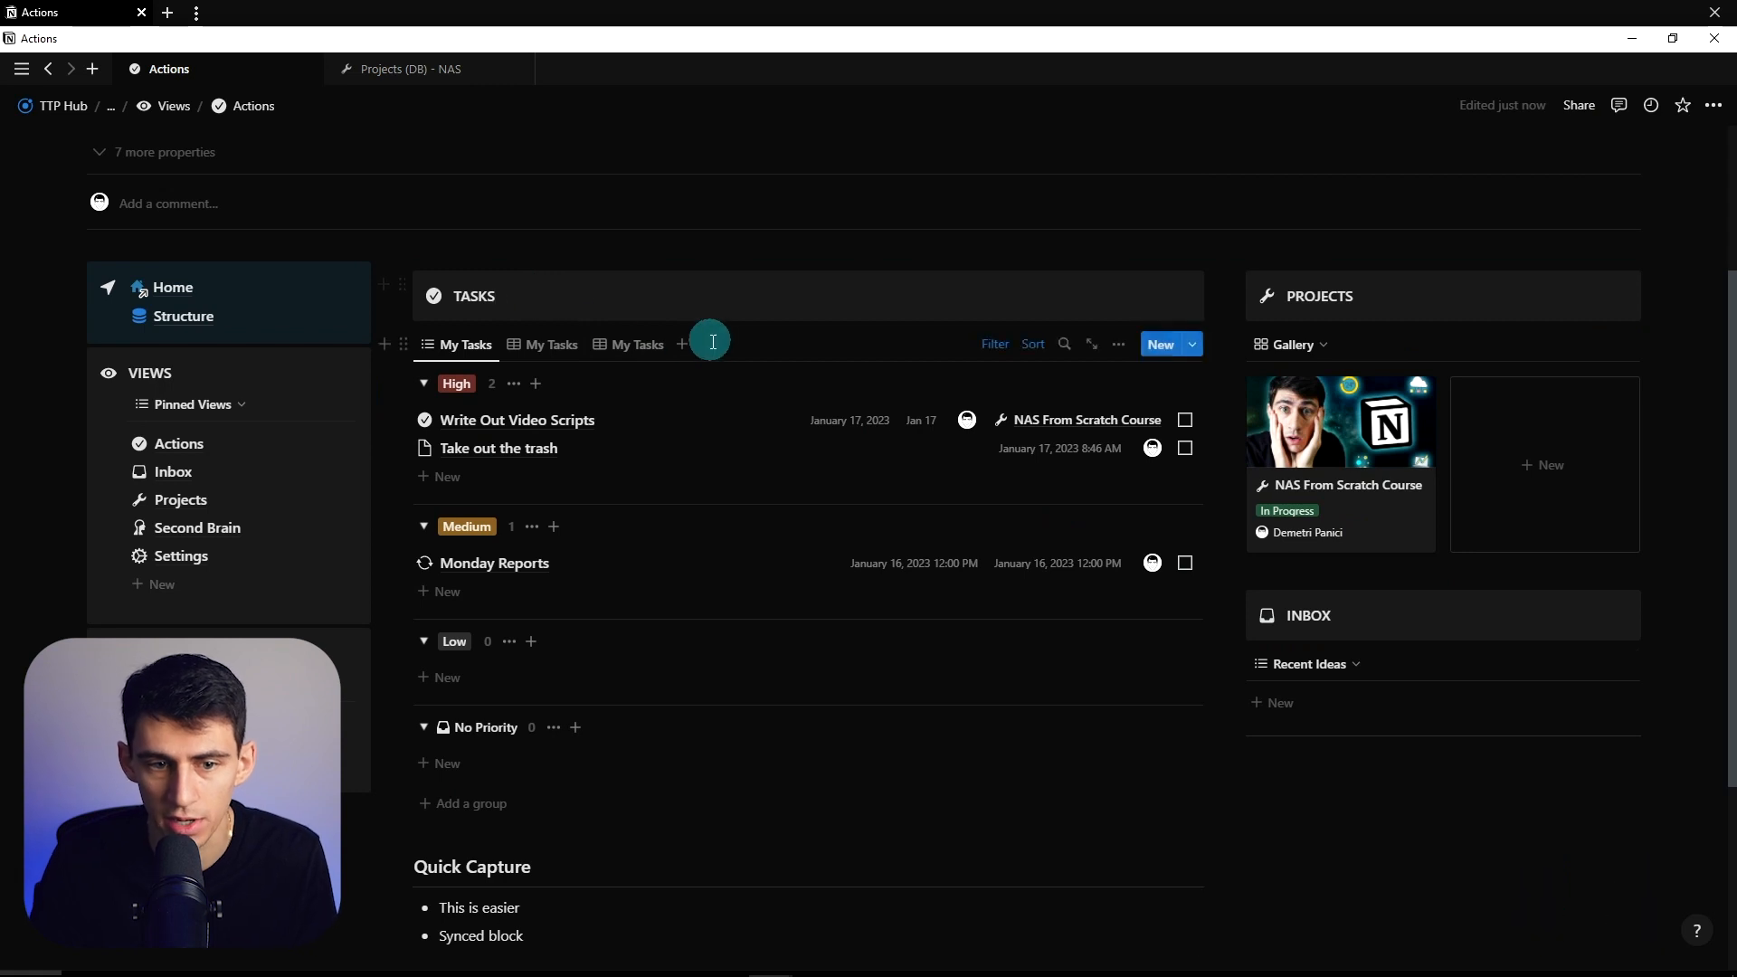
# - Add a new TASKS view sourced from Projects (DB) - NAS
pyautogui.click(685, 346)
pyautogui.click(1035, 420)
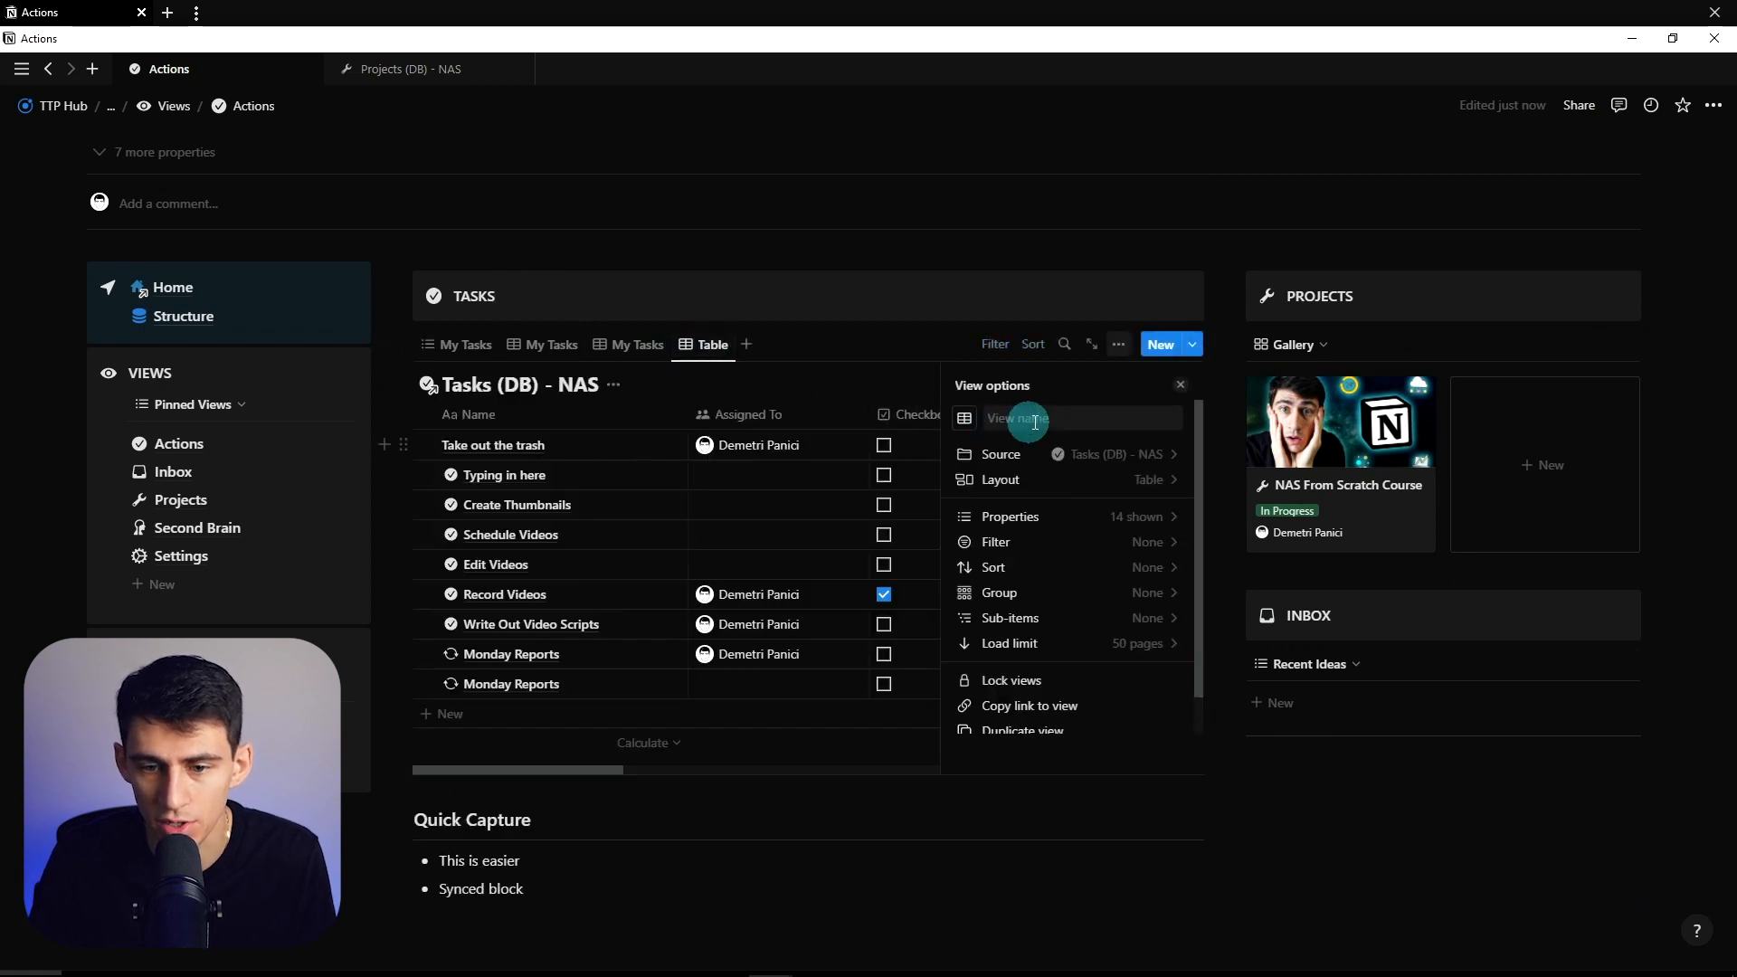
pyautogui.click(1090, 460)
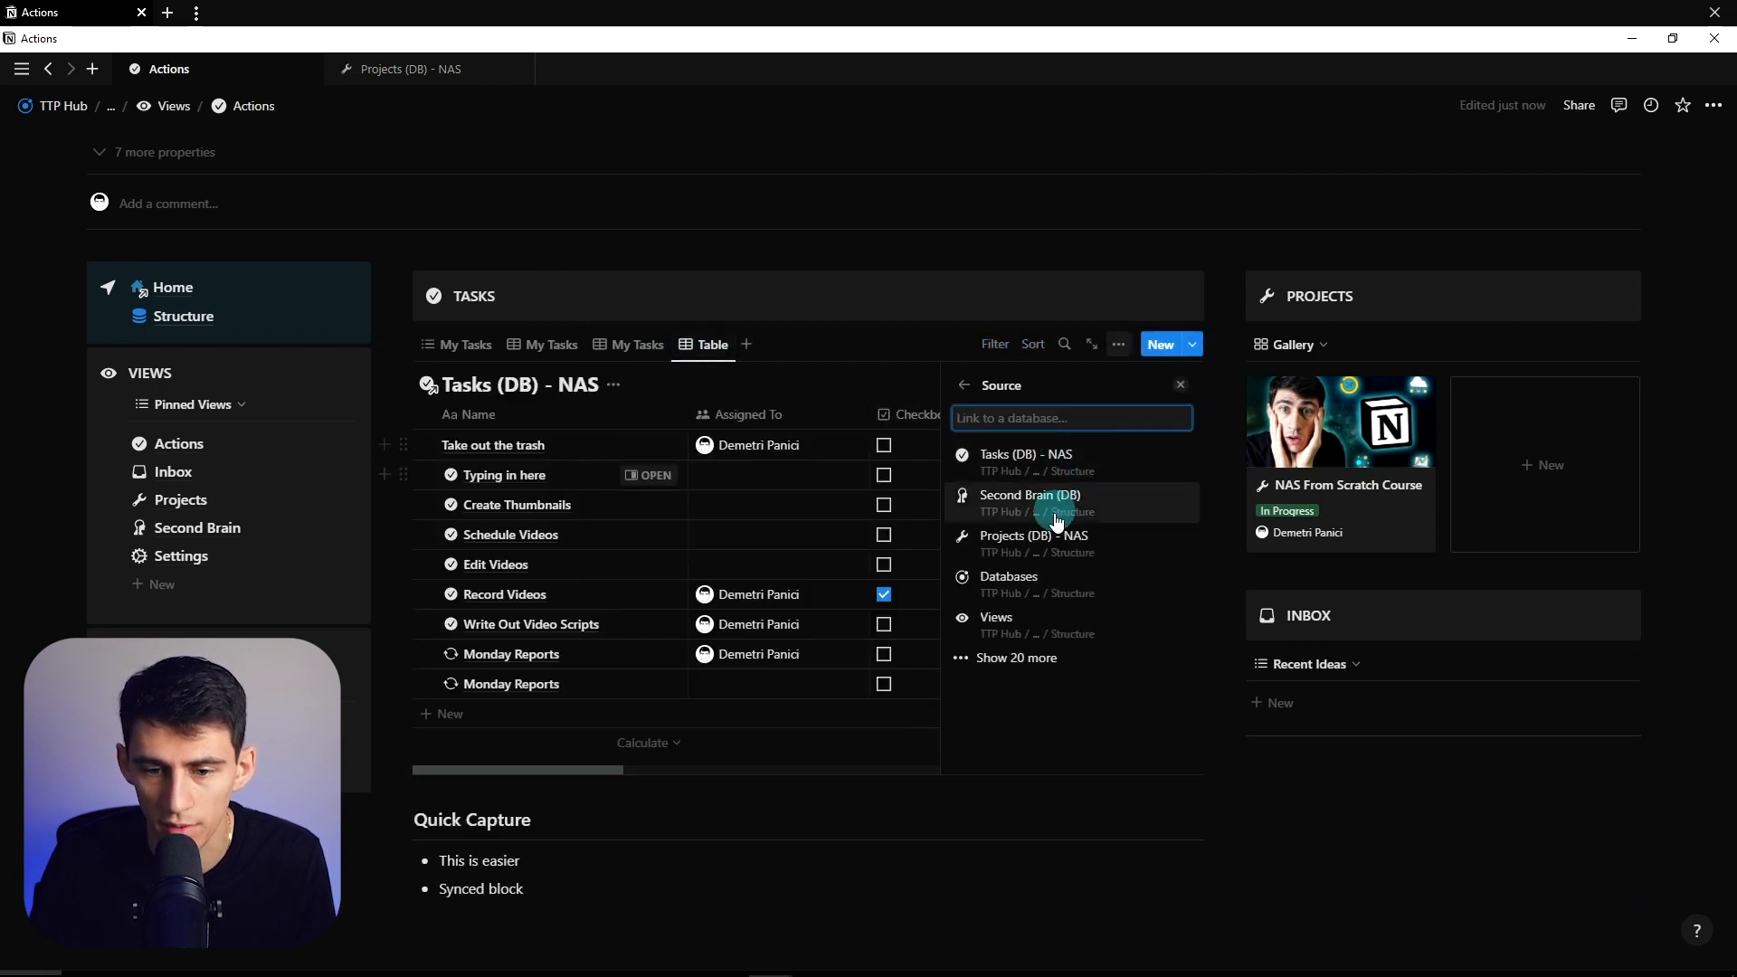
pyautogui.click(1035, 541)
pyautogui.click(861, 612)
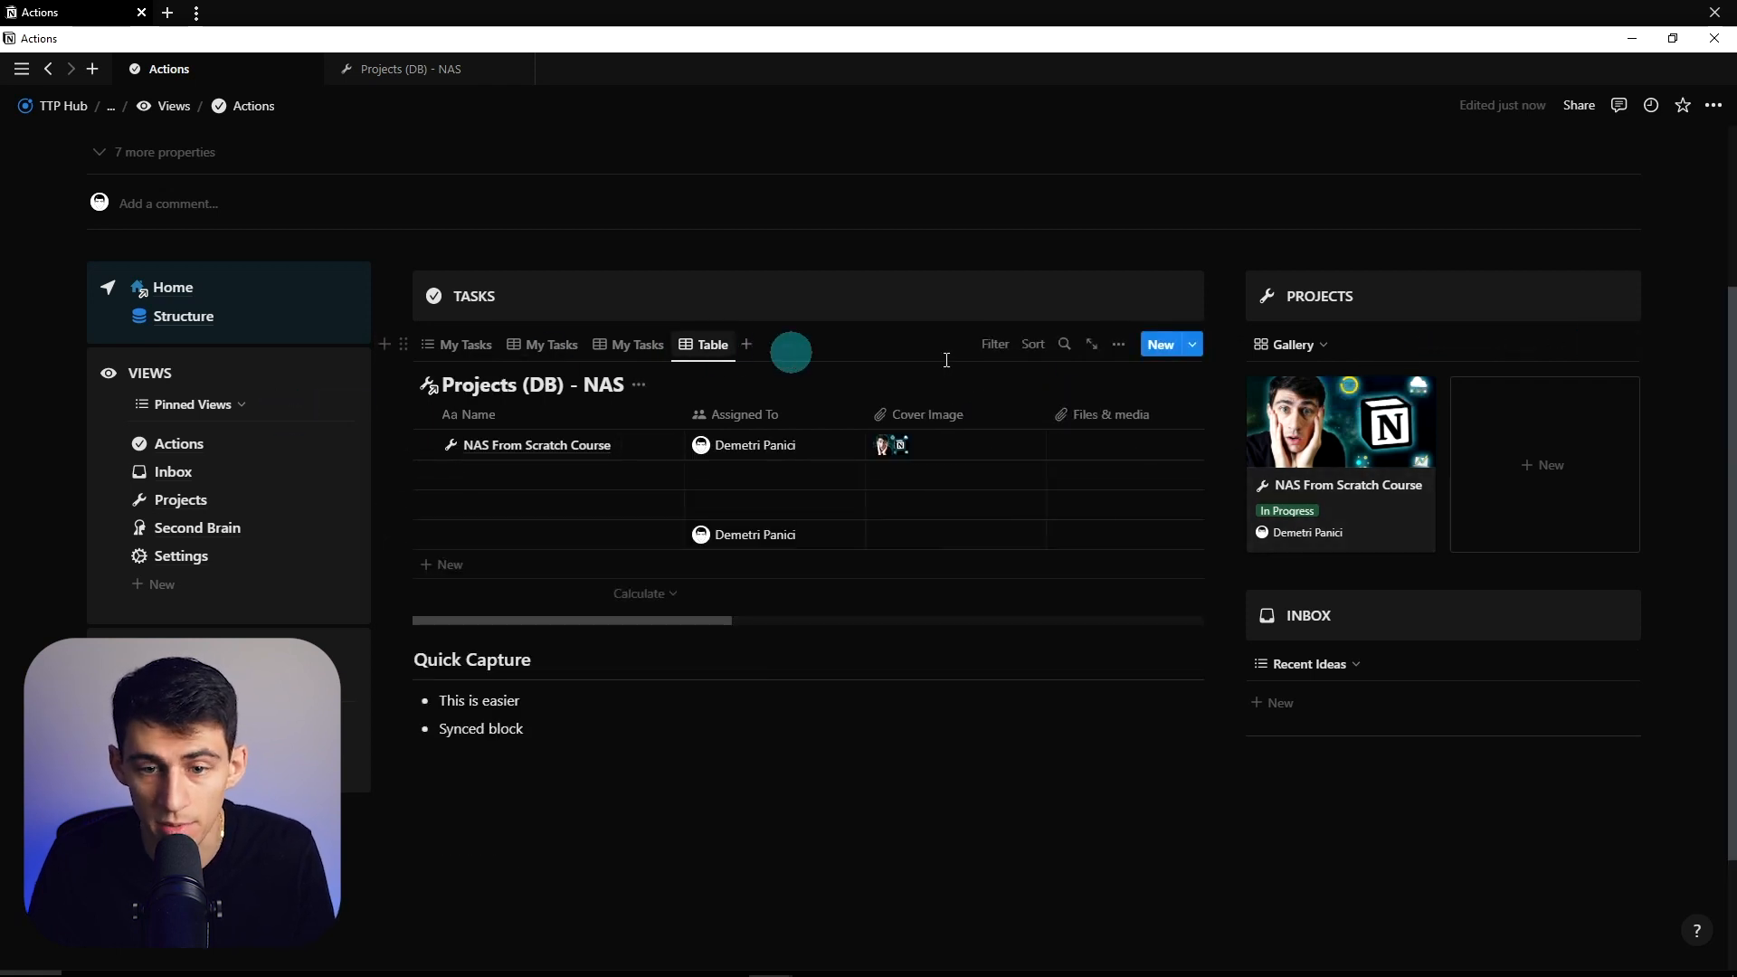
# - Make the new view a gallery named Projects with a wrench icon
pyautogui.click(1118, 346)
pyautogui.click(1086, 477)
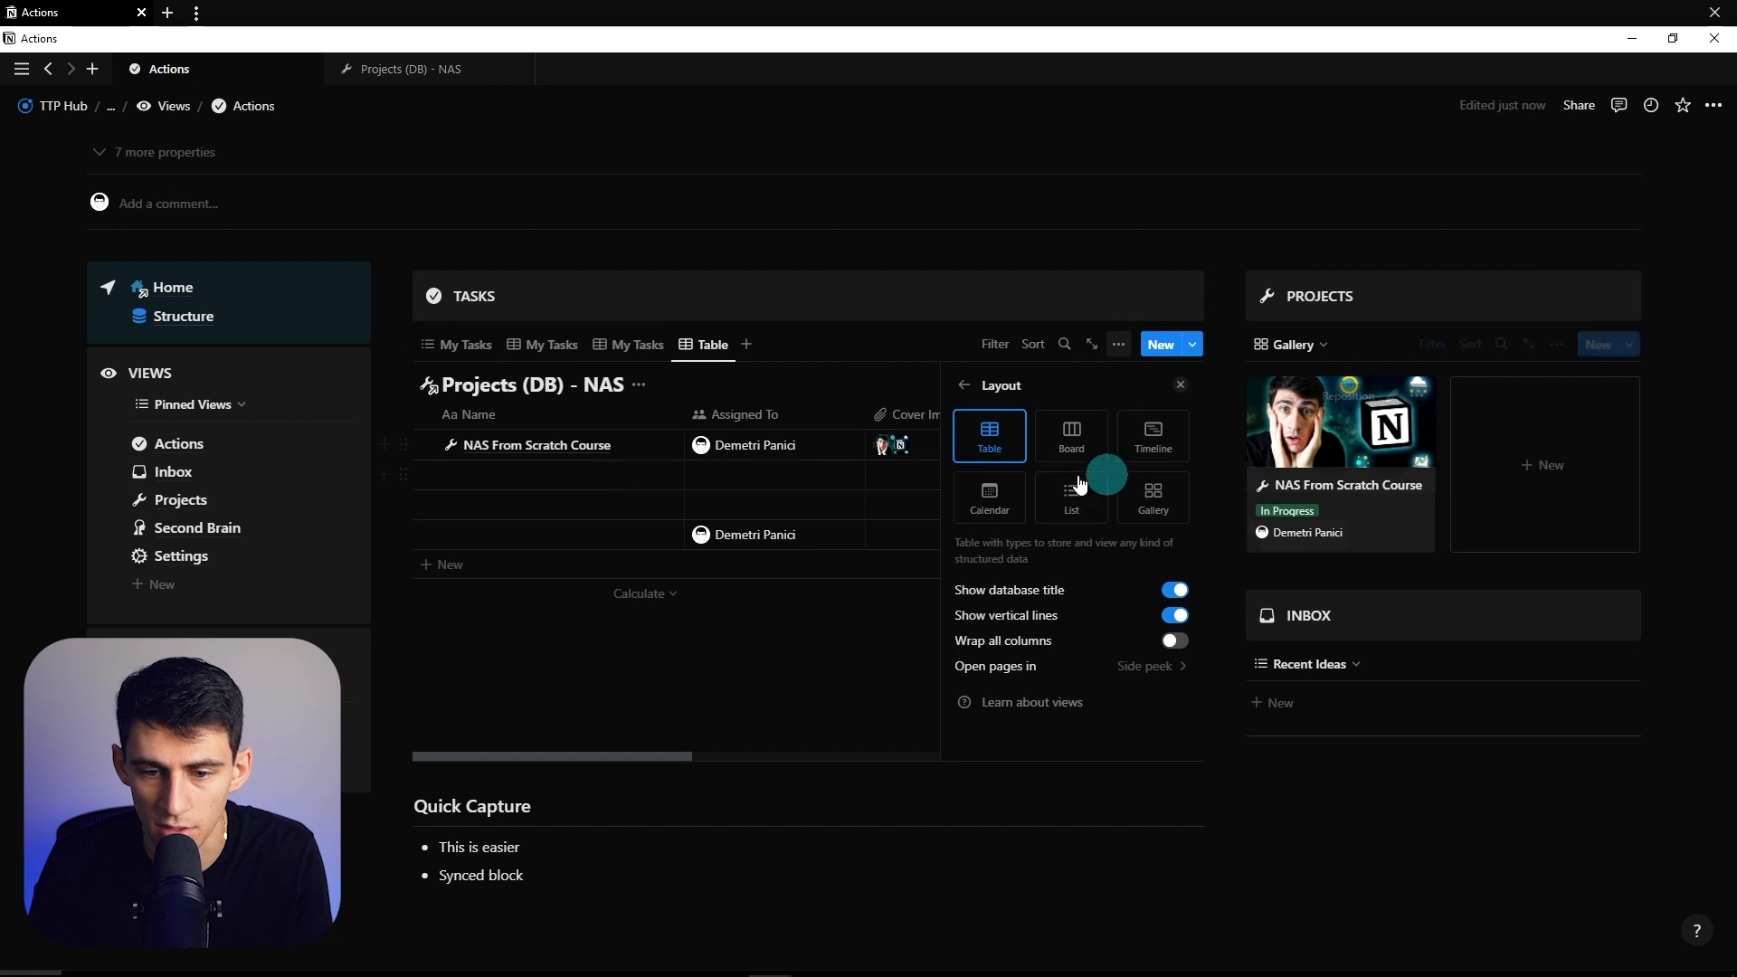
pyautogui.click(1153, 495)
pyautogui.click(710, 385)
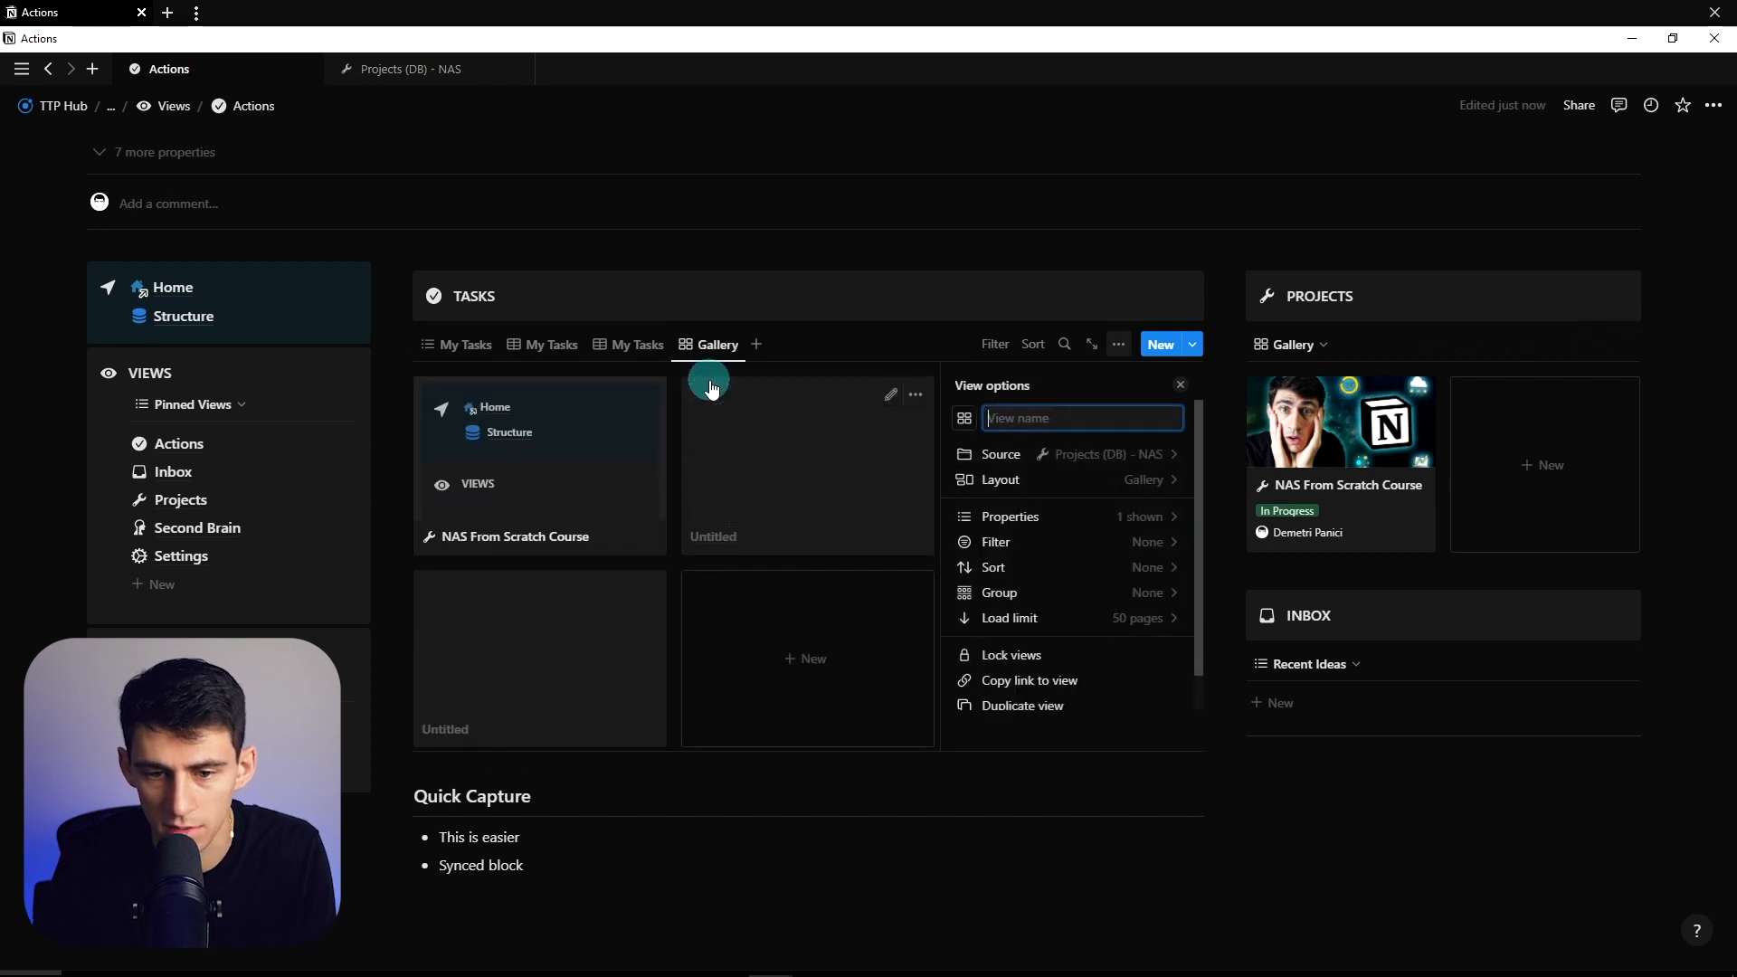
pyautogui.write('Projects')
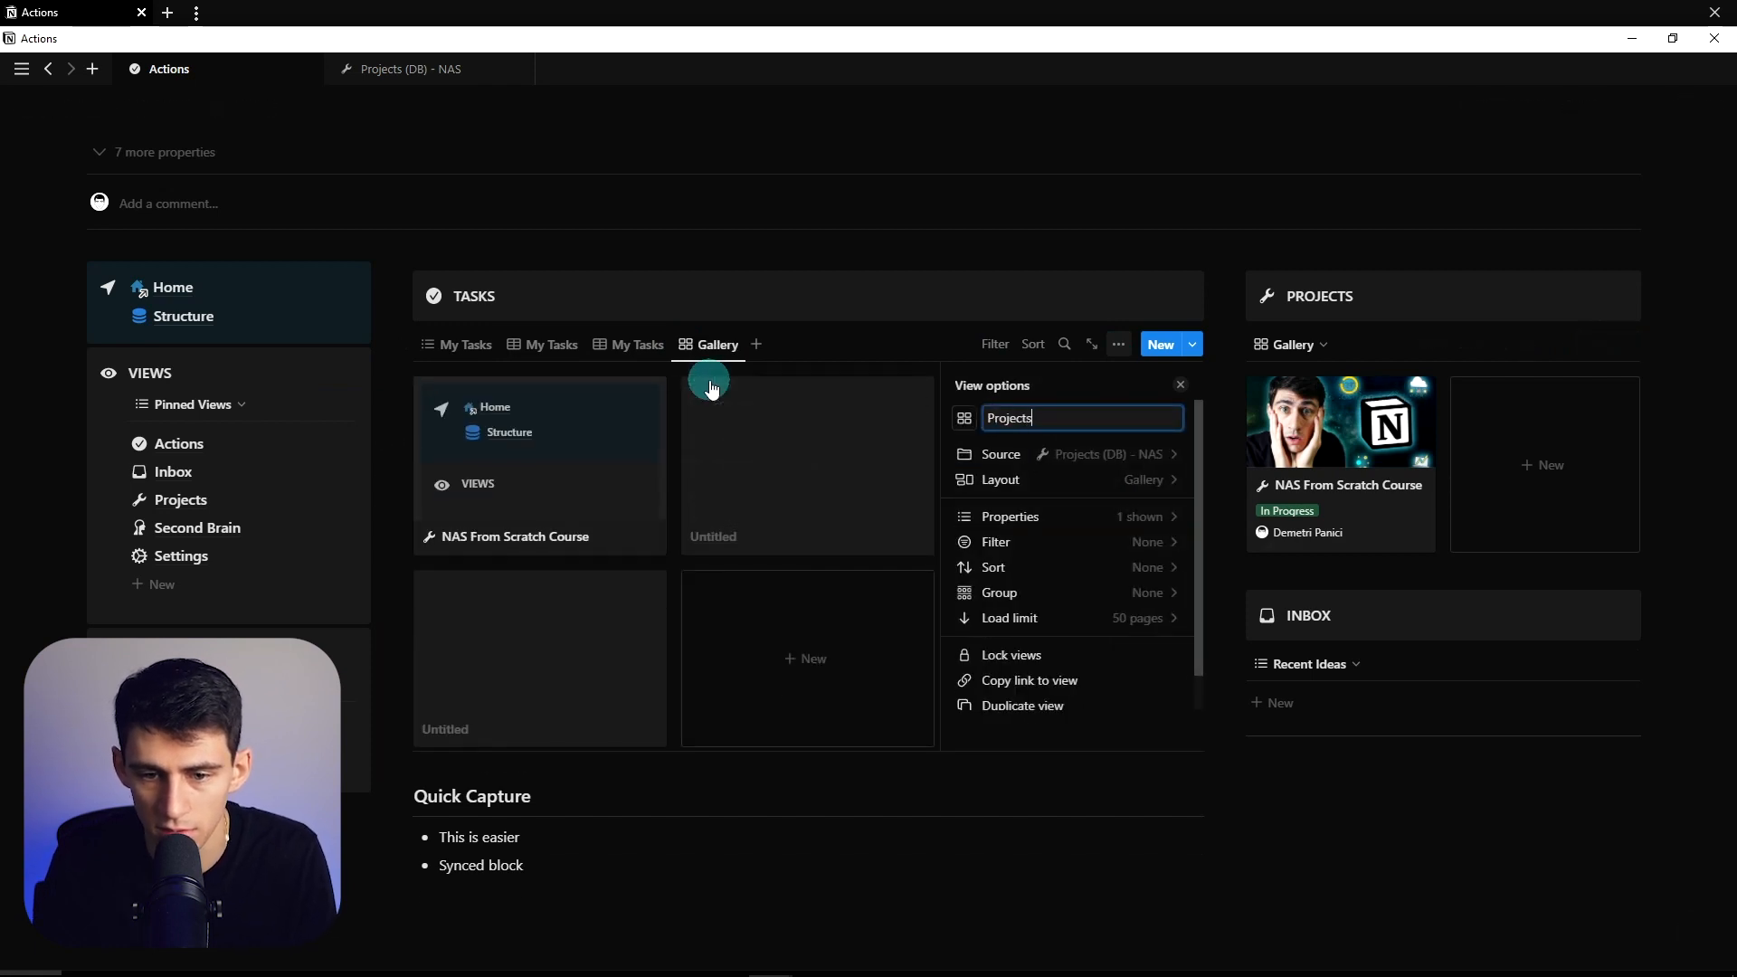
pyautogui.click(954, 420)
pyautogui.write('wren')
pyautogui.press('Return')
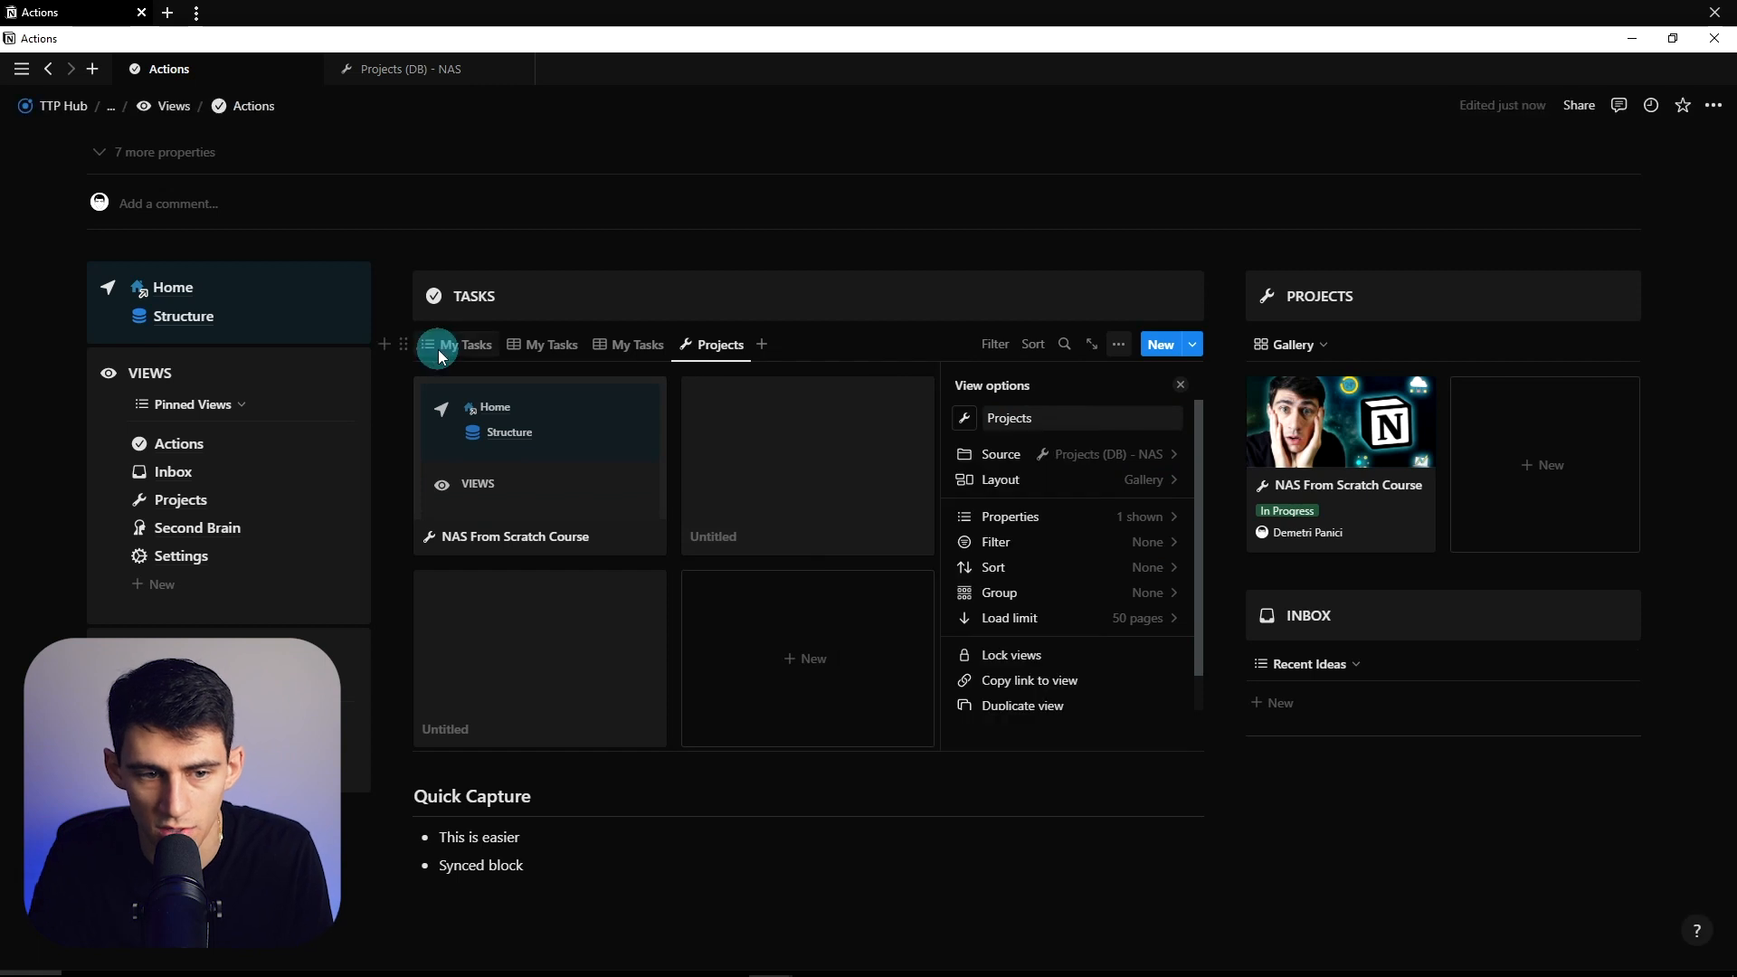
pyautogui.click(458, 357)
# - Give the My Tasks view a check icon
pyautogui.click(1180, 385)
pyautogui.click(1119, 344)
pyautogui.click(964, 418)
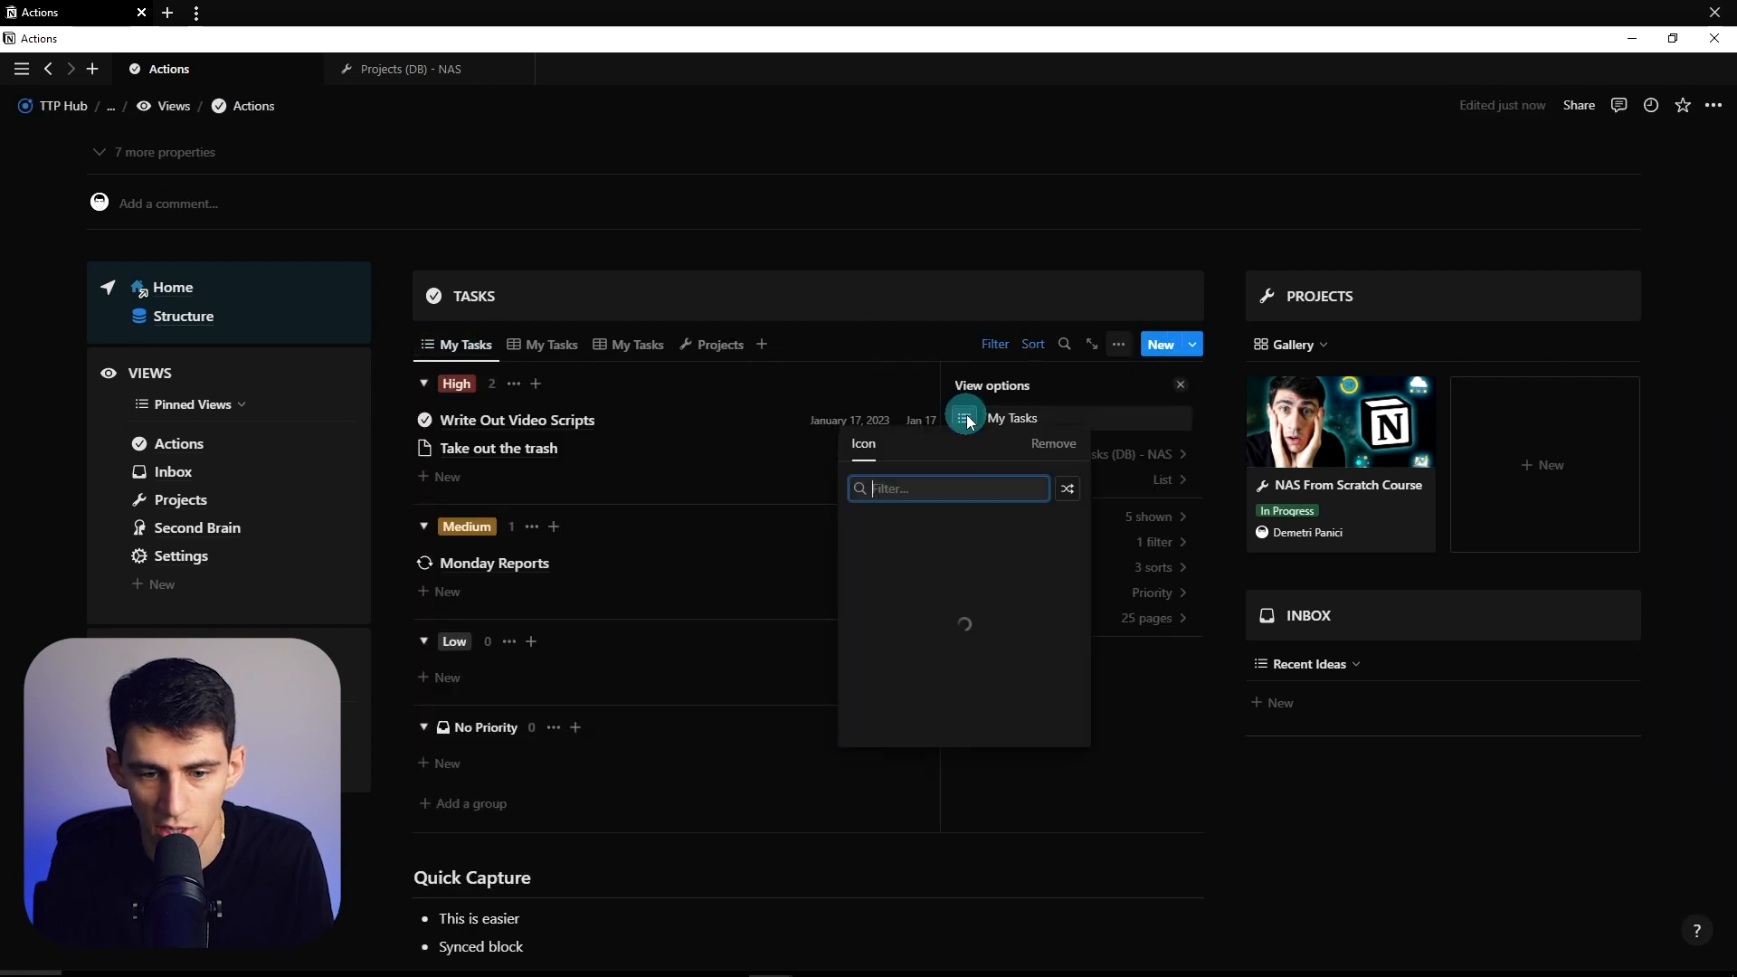
pyautogui.write('check')
pyautogui.press('Return')
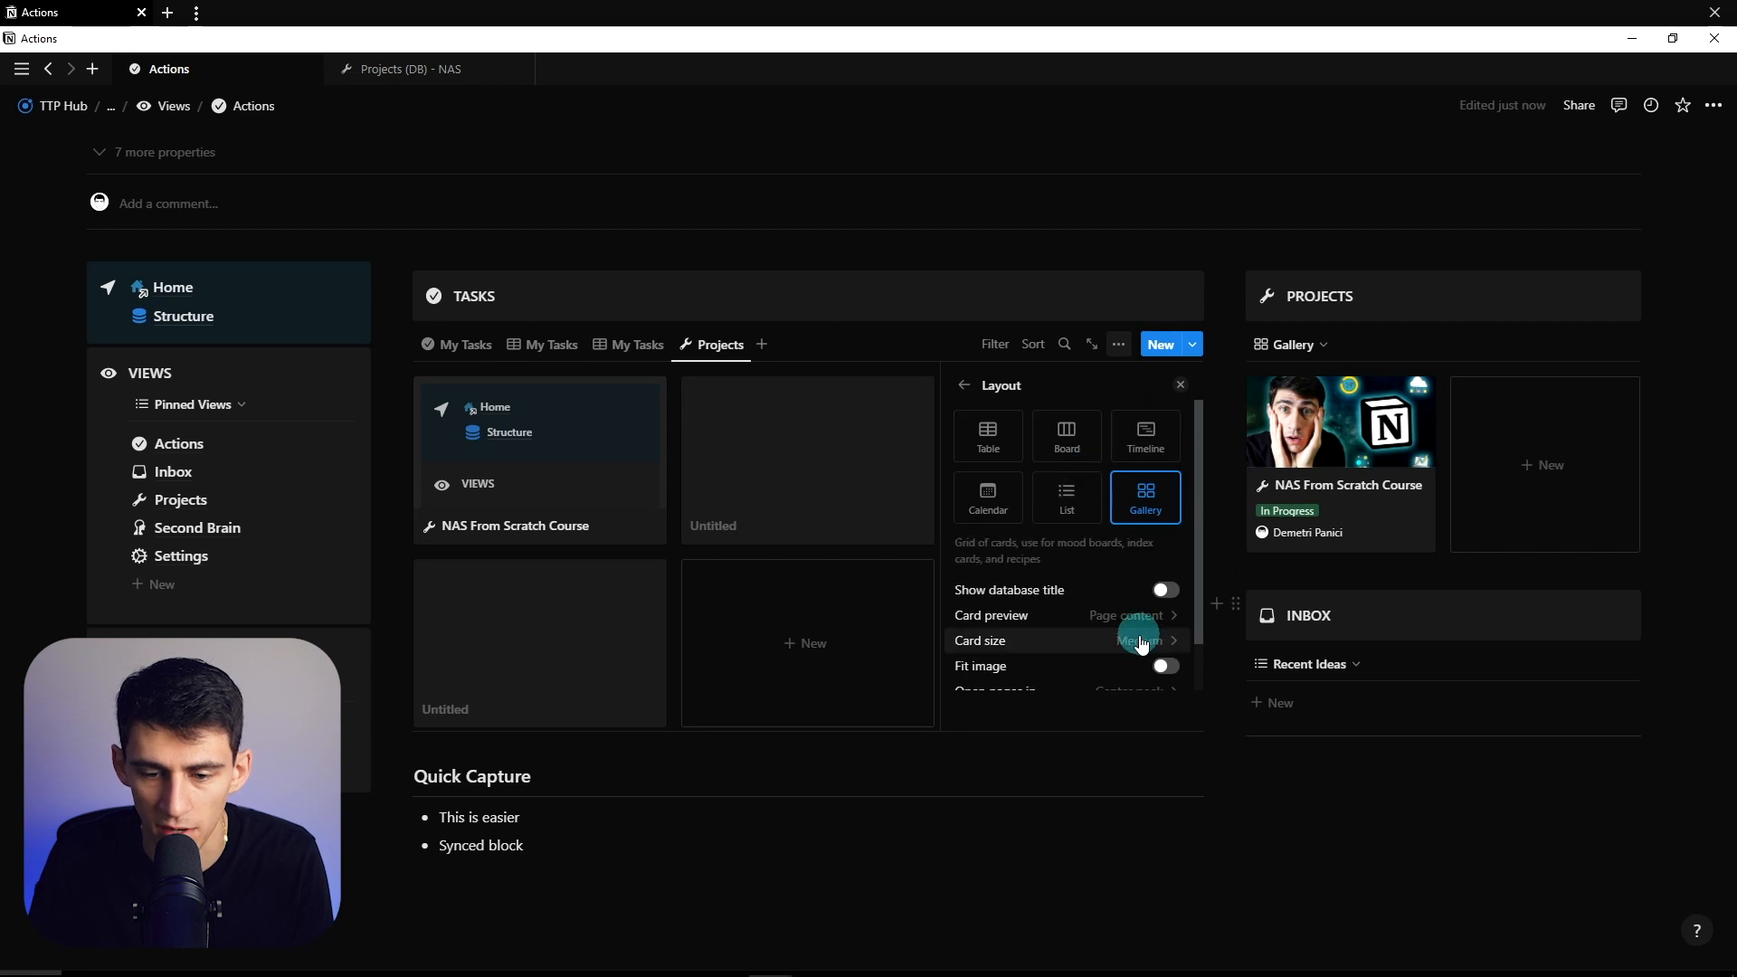
# - Show cover images on Projects cards and filter to In Progress, saved for everyone
pyautogui.click(1150, 615)
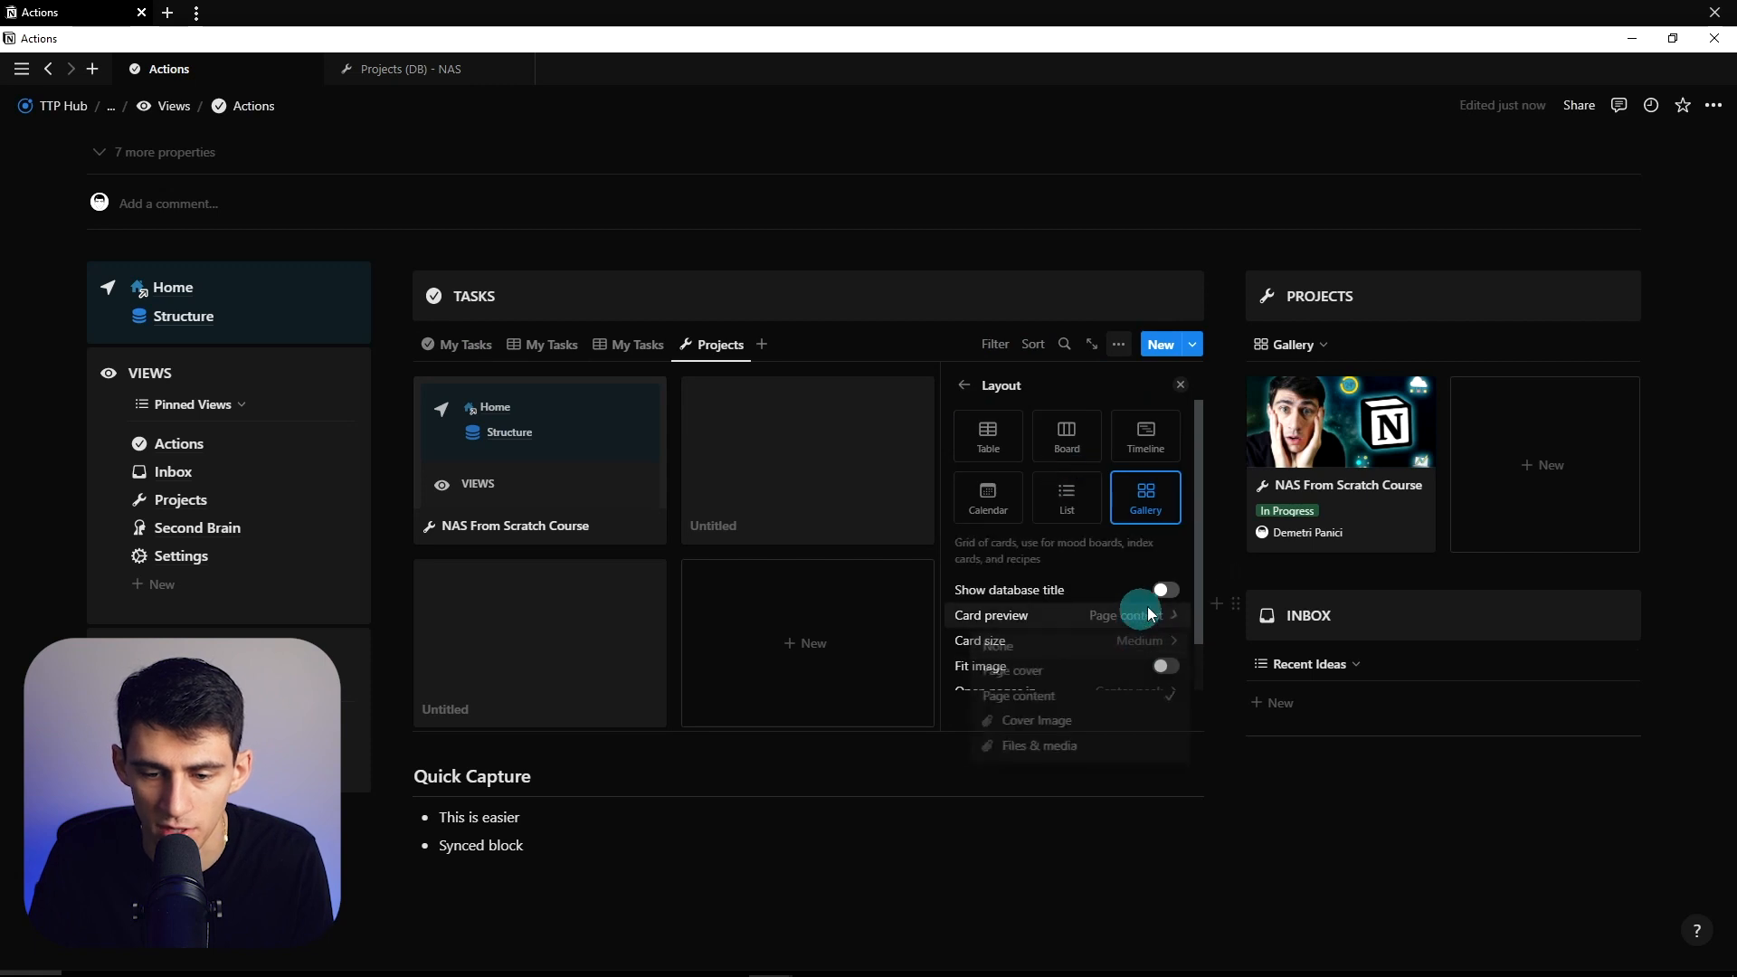
pyautogui.click(1020, 720)
pyautogui.press('Escape')
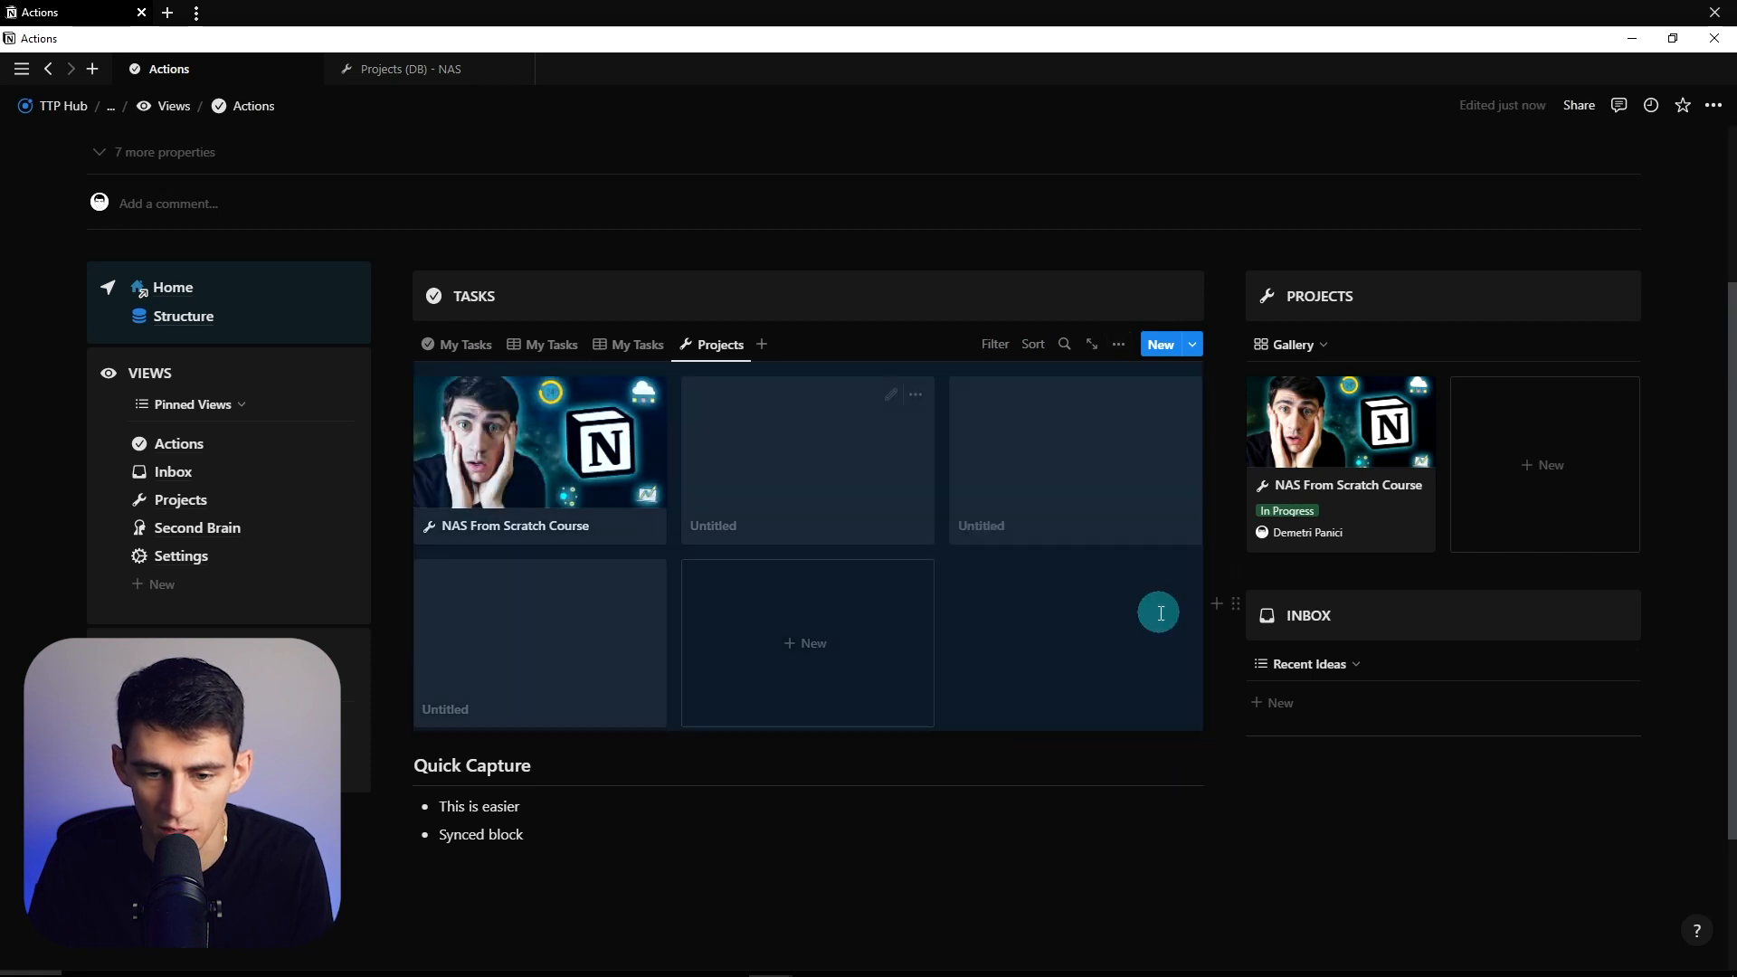
pyautogui.click(995, 344)
pyautogui.write('sta')
pyautogui.click(925, 419)
pyautogui.click(407, 498)
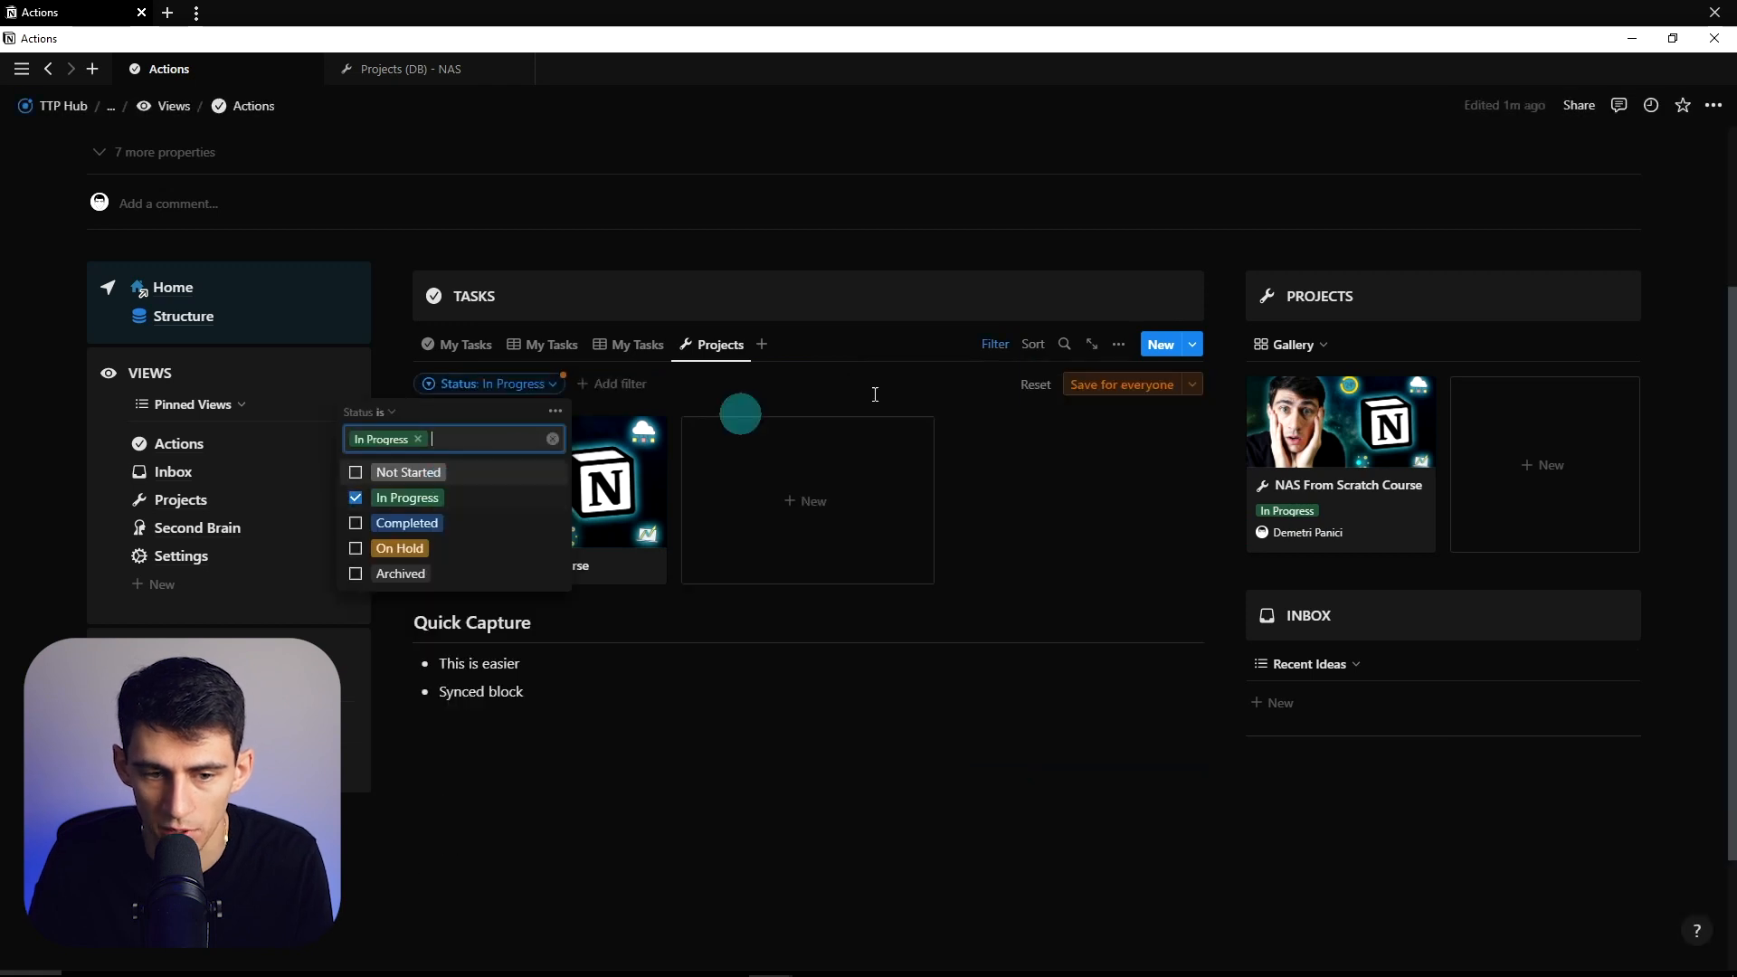
pyautogui.click(1159, 387)
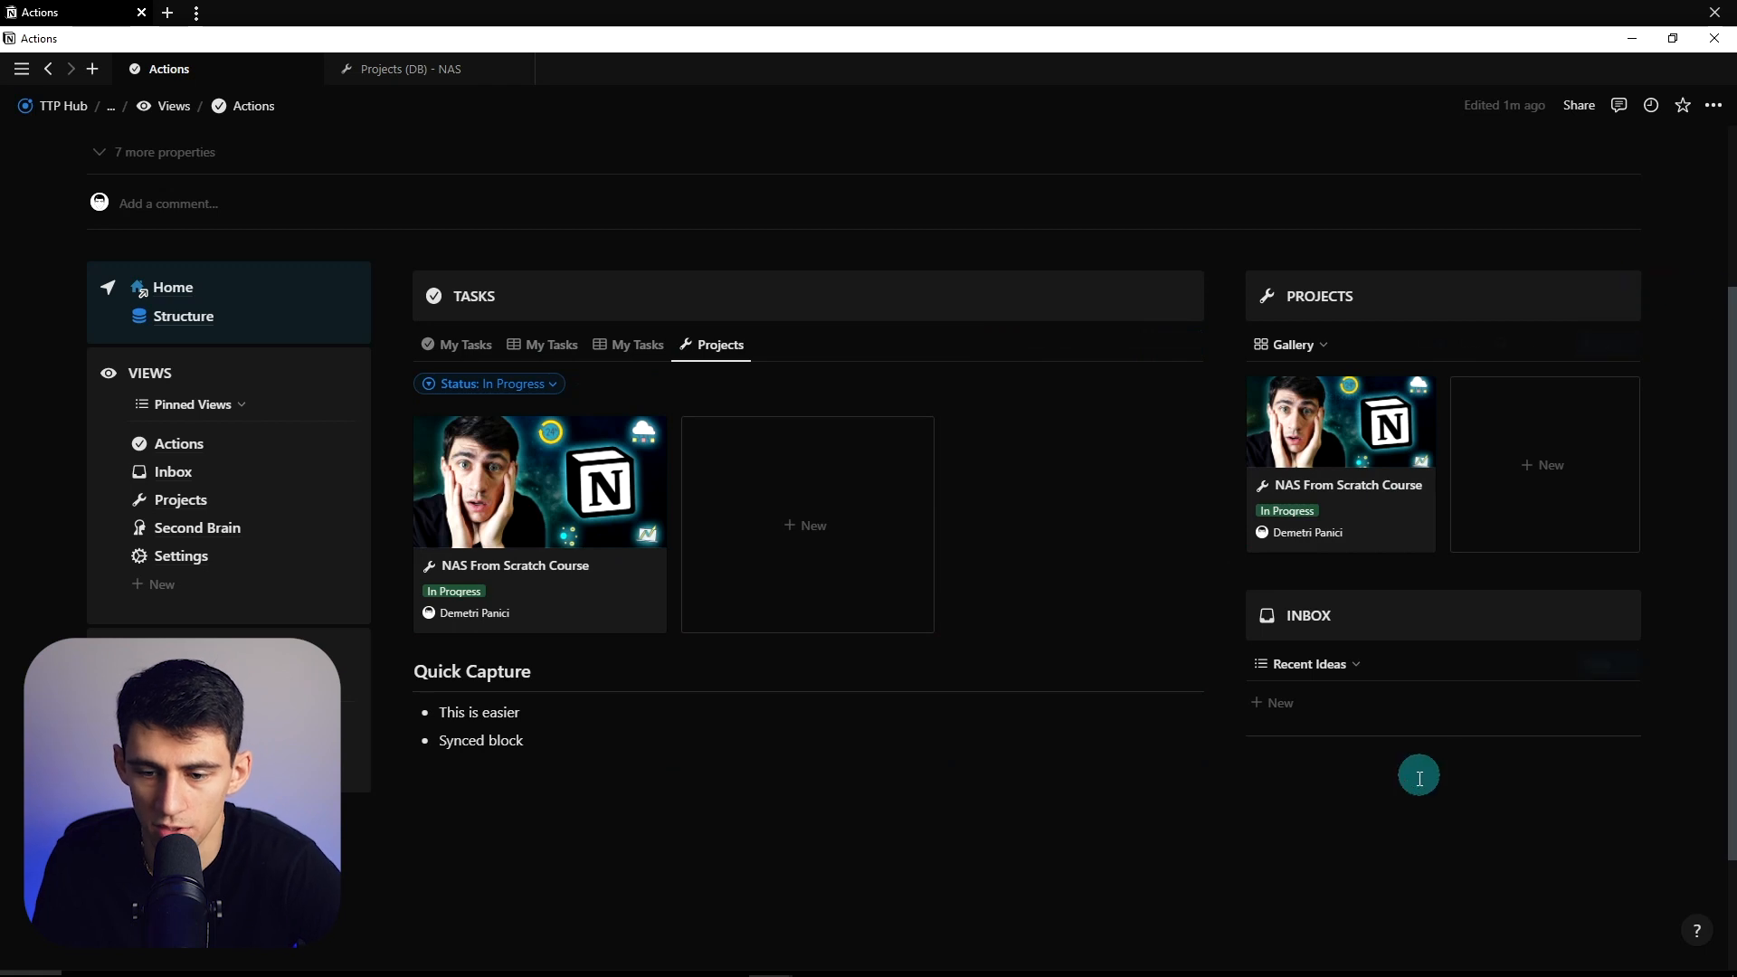
# - Tuck the old Projects gallery into an Archive toggle below Quick Capture and delete the empty block
pyautogui.click(1354, 294)
pyautogui.press('Return')
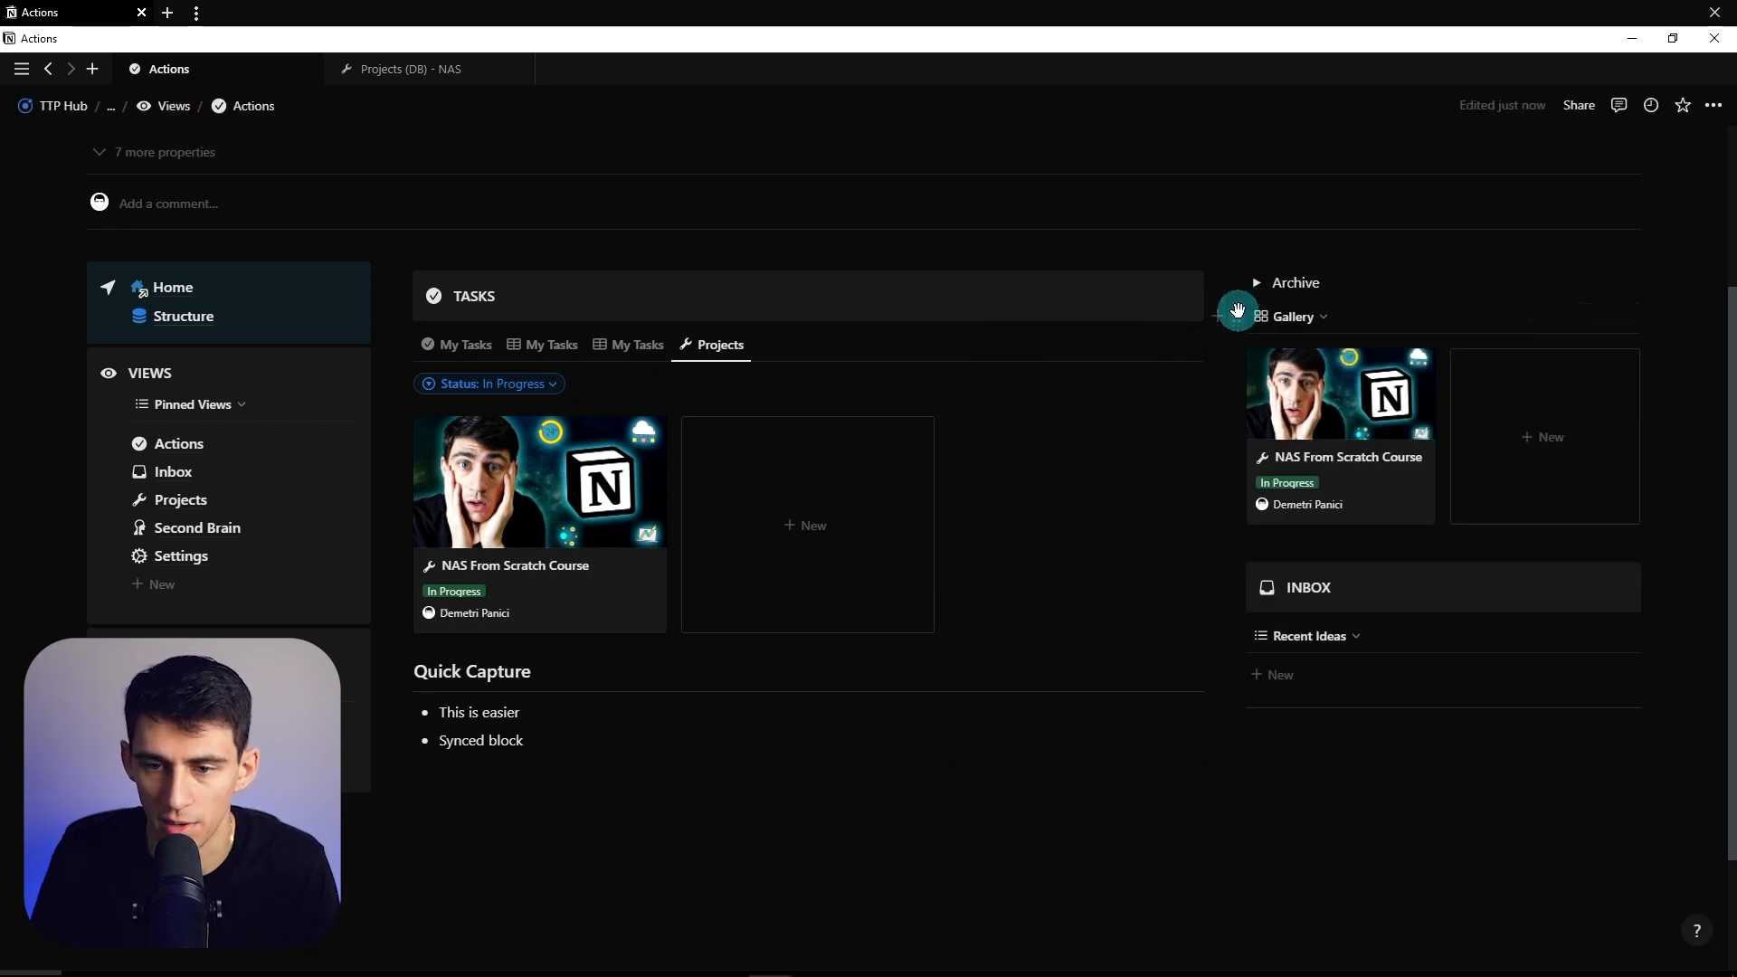
pyautogui.moveTo(1237, 311); pyautogui.dragTo(1244, 279)
pyautogui.moveTo(1152, 486); pyautogui.dragTo(907, 789)
pyautogui.click(1362, 281)
pyautogui.press('BackSpace')
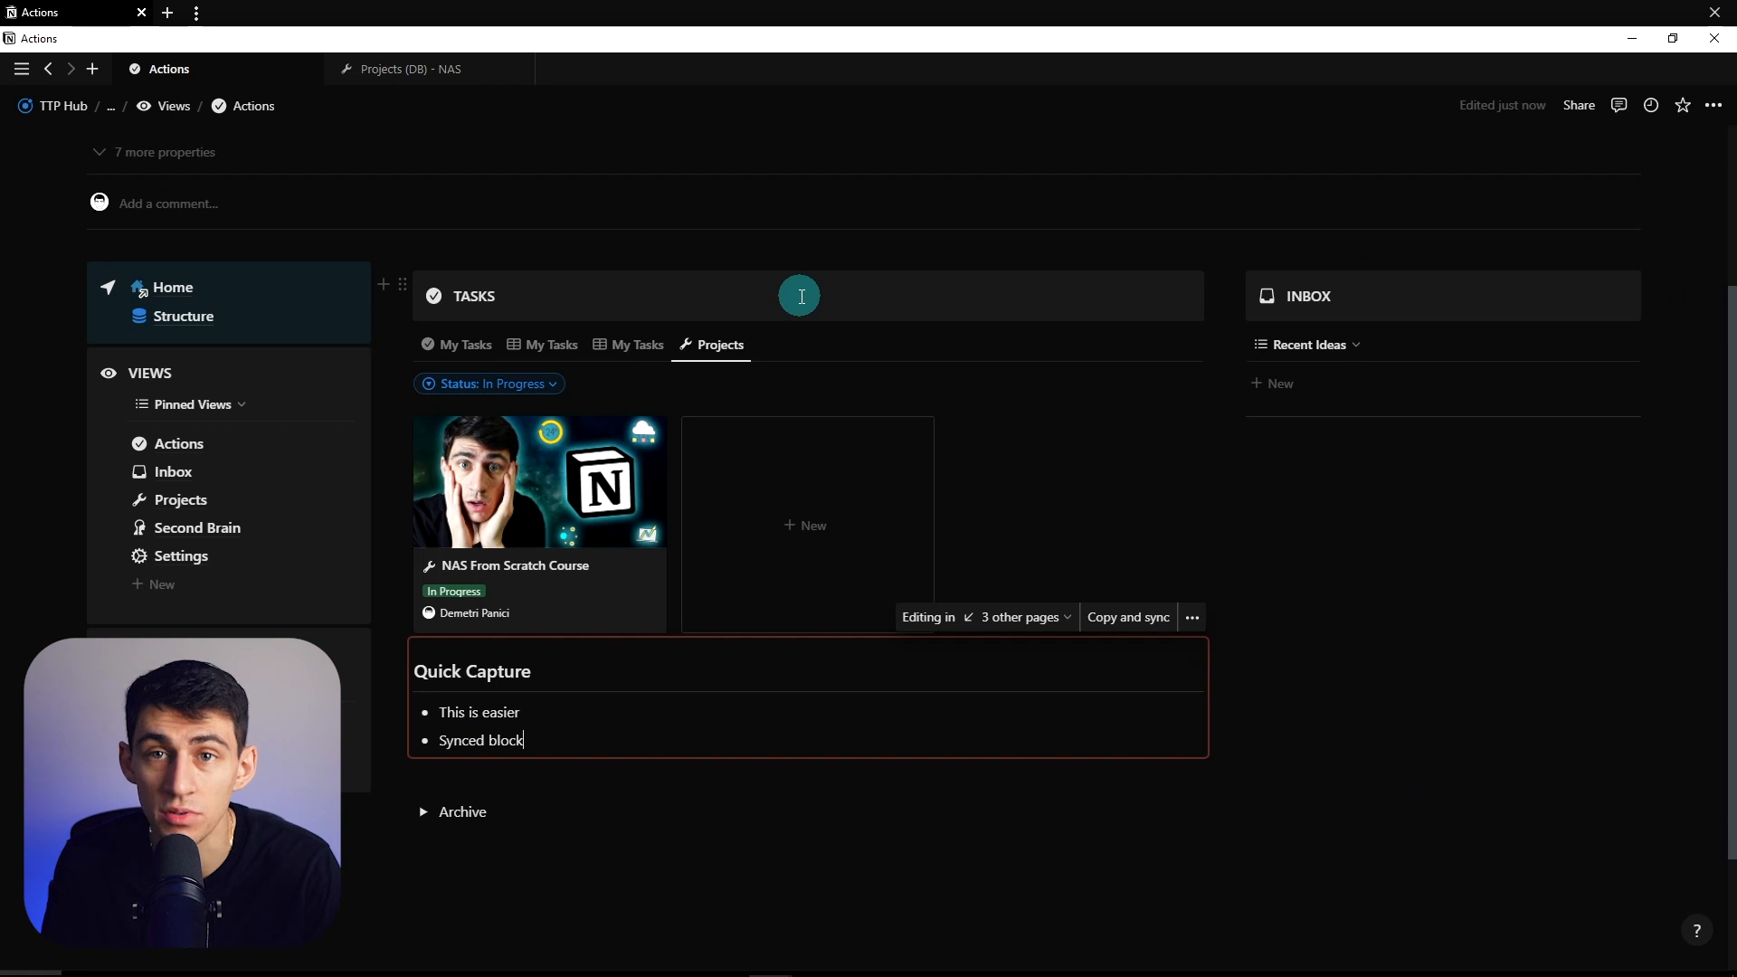
pyautogui.click(452, 345)
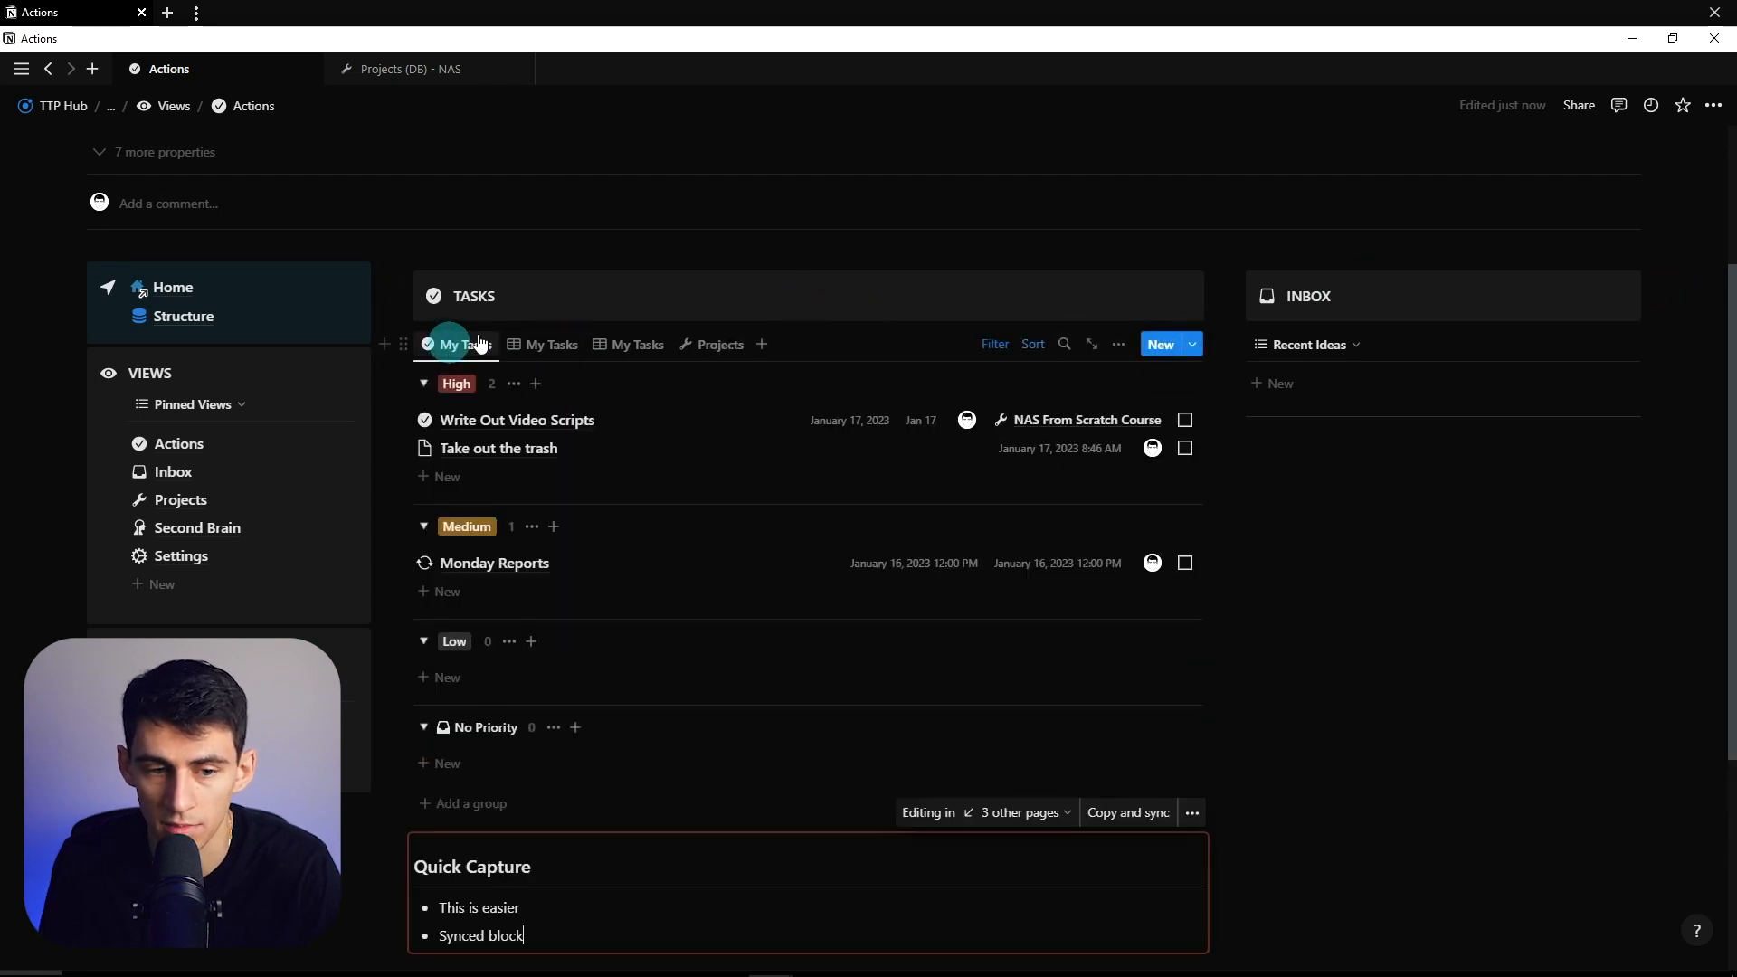
# - Duplicate the INBOX callout, retitle it MEETINGS / NOTES and give it a pencil-square icon
pyautogui.scroll(-1, 1444, 461)
pyautogui.click(1444, 461)
pyautogui.scroll(1, 1358, 396)
pyautogui.moveTo(1687, 292); pyautogui.dragTo(1623, 309)
pyautogui.hotkey('ctrl', 'd')
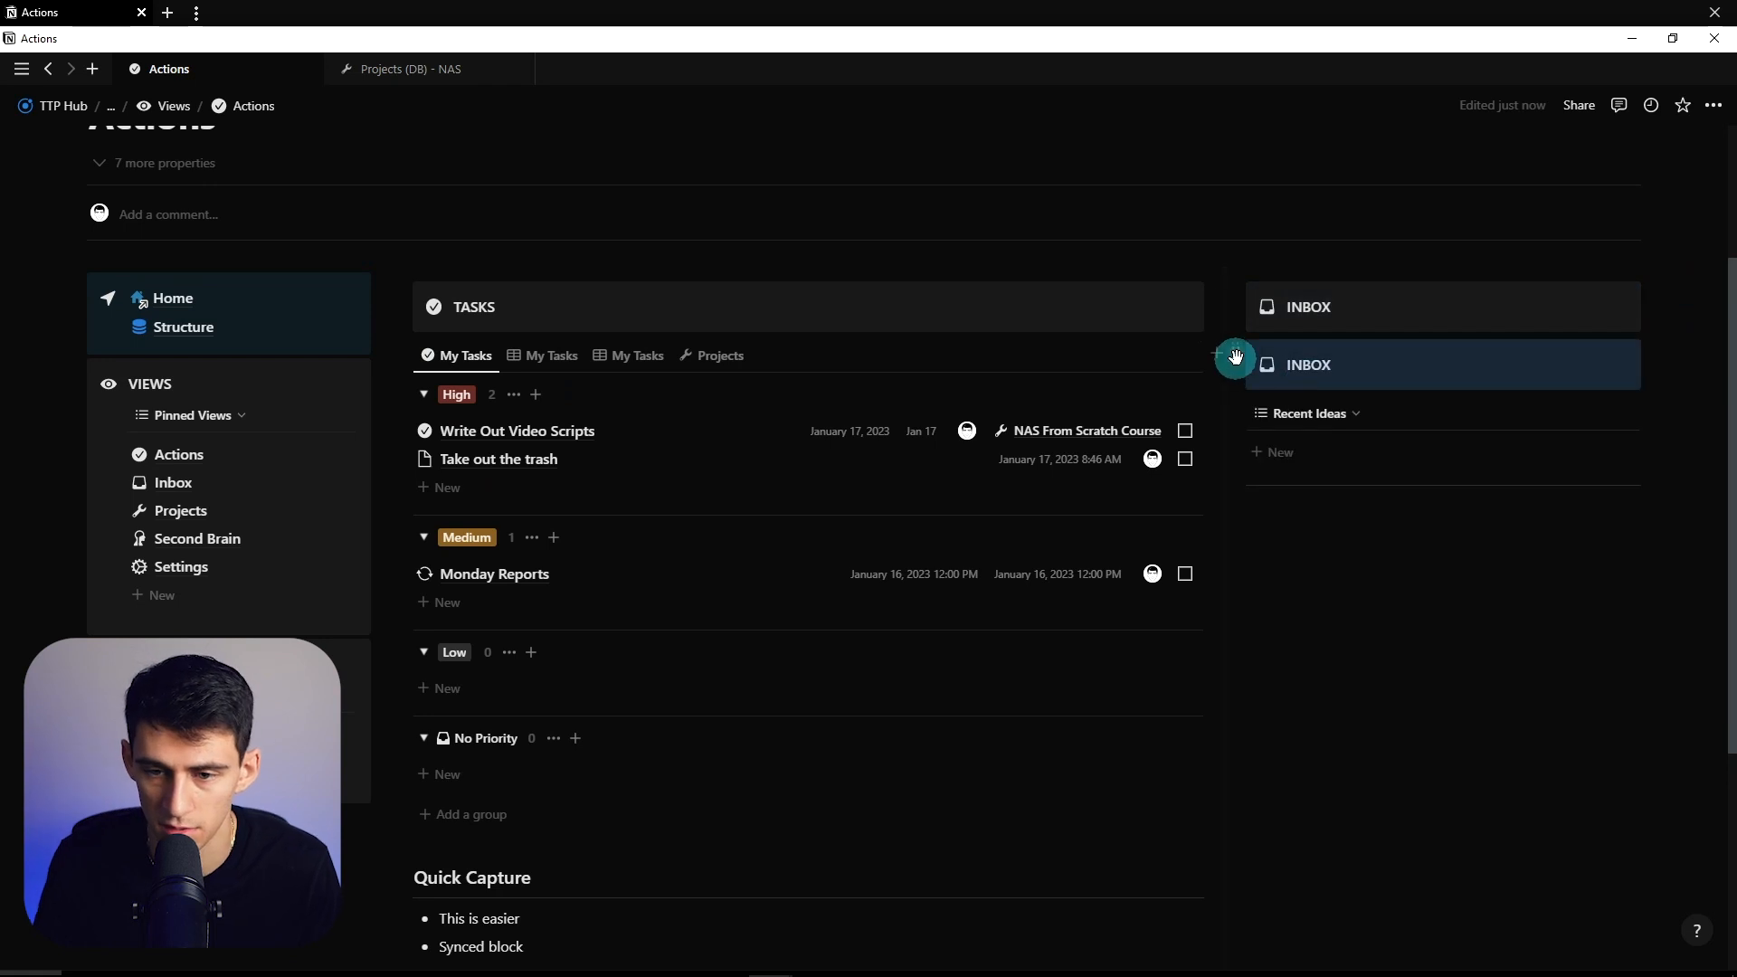
pyautogui.write('ME')
pyautogui.write('ETINGS / NOTES')
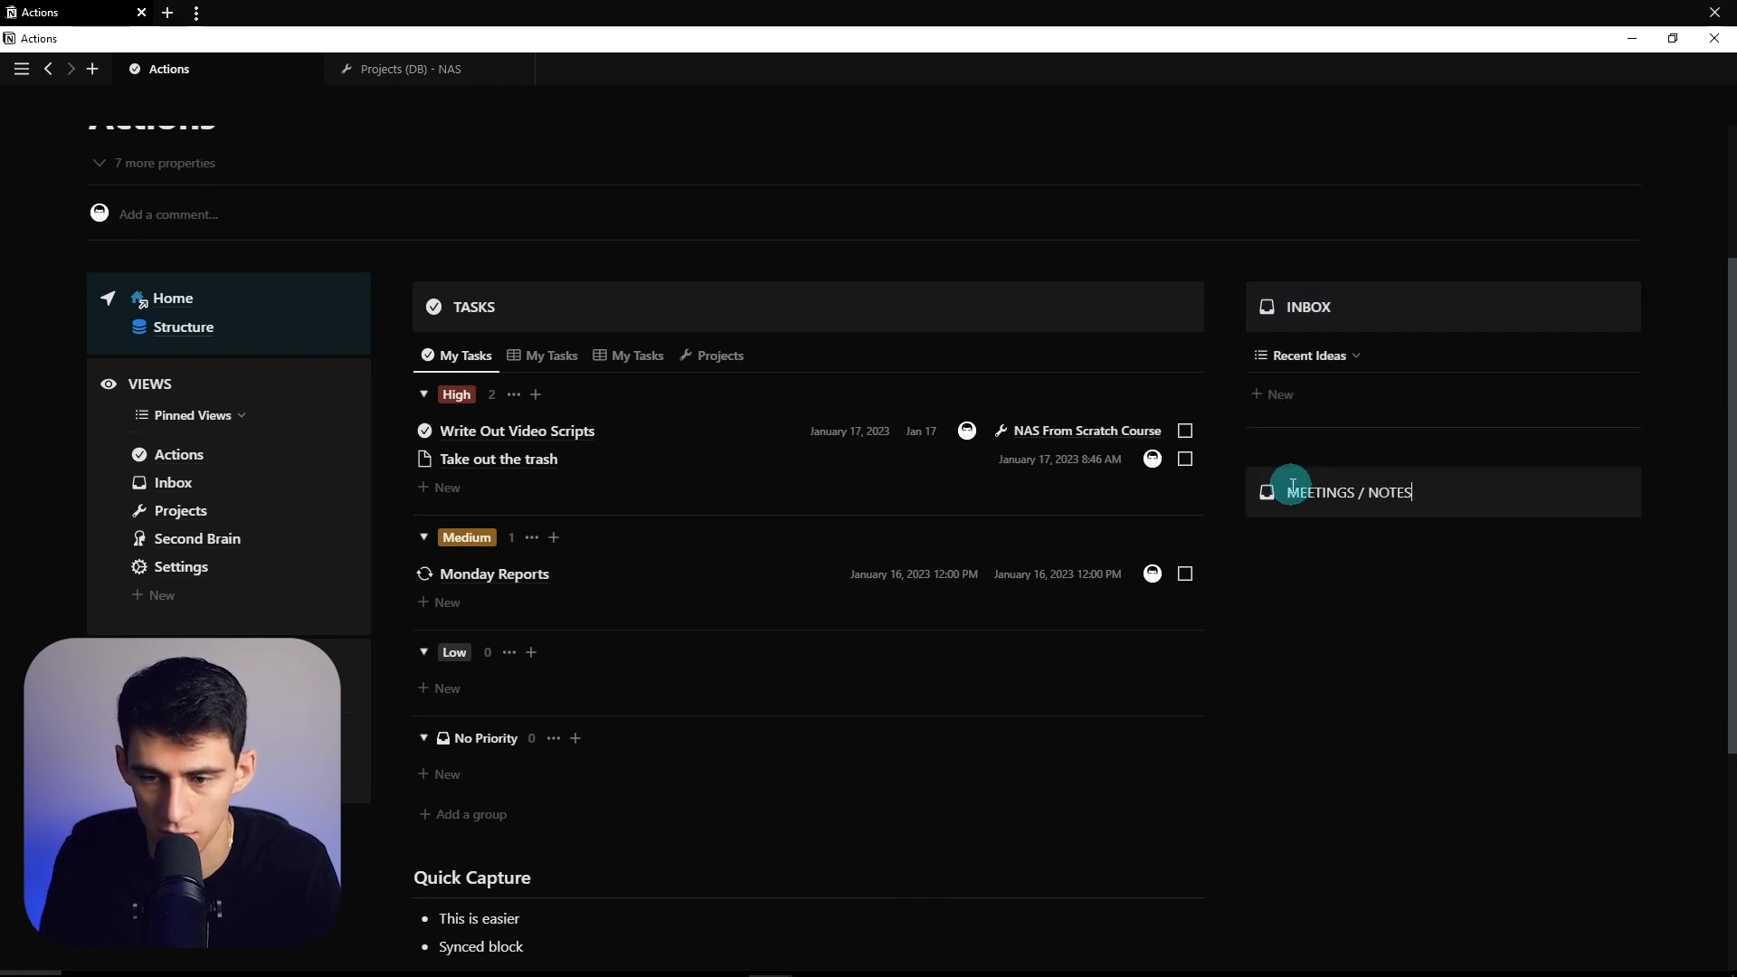
pyautogui.click(1268, 490)
pyautogui.write('write')
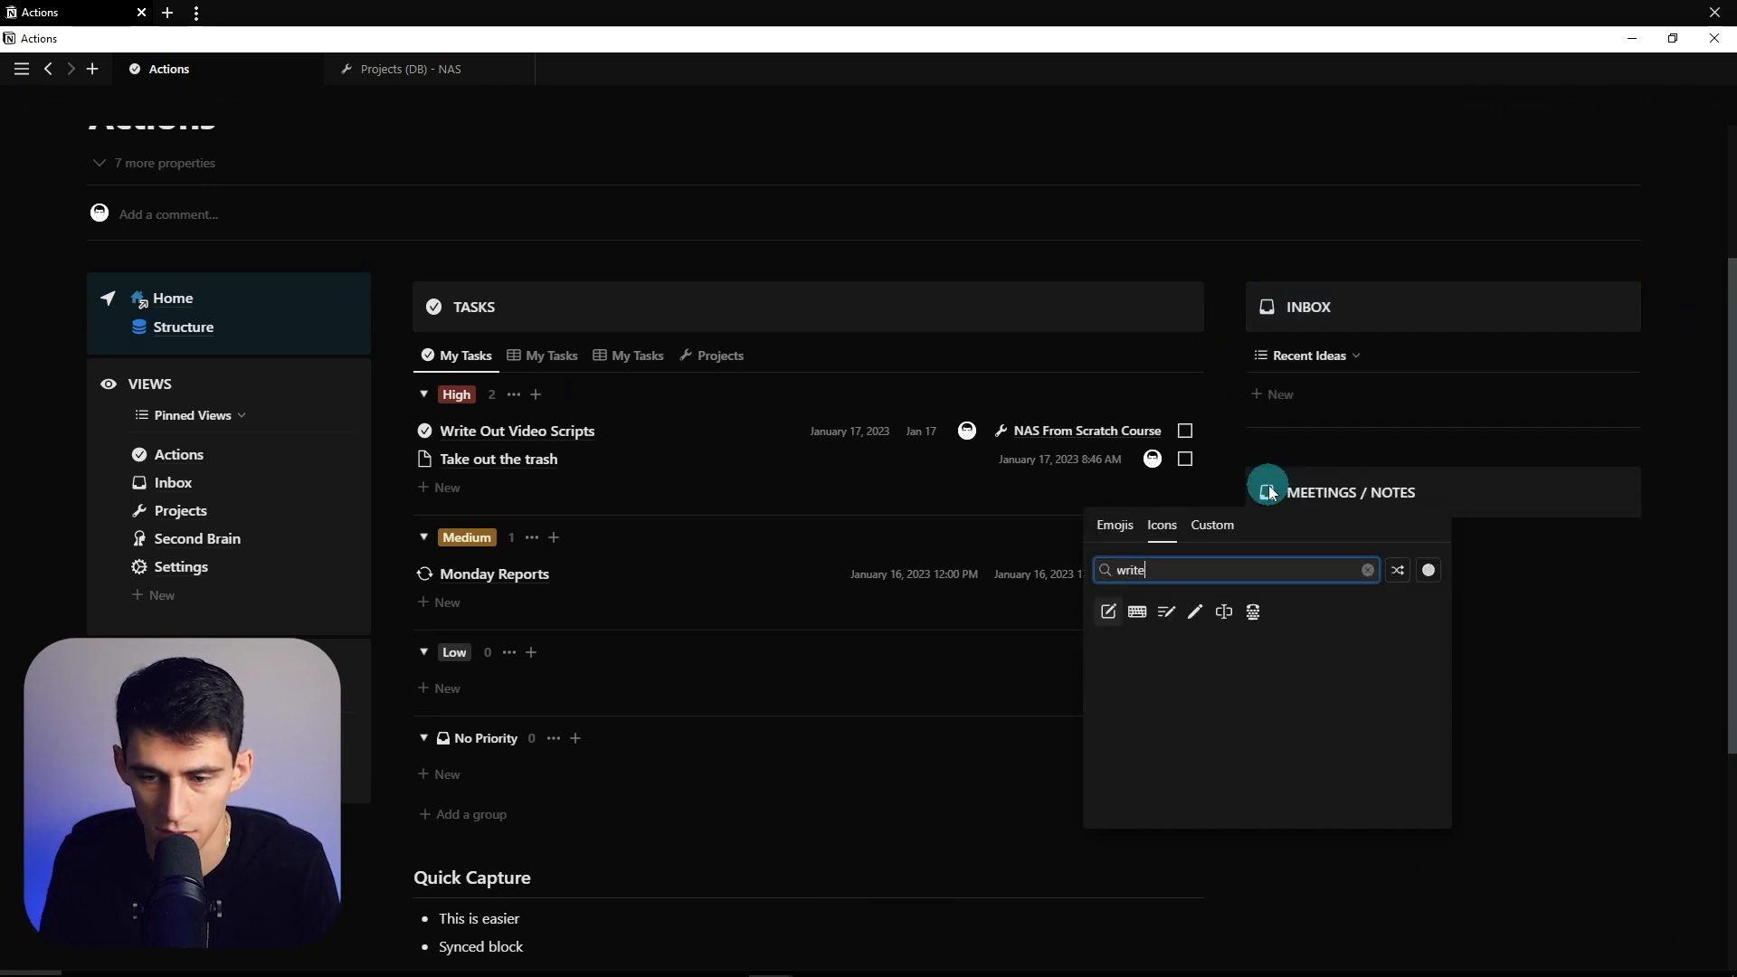
pyautogui.press('Return')
# - Move the Quick Capture block up beneath INBOX, above MEETINGS / NOTES
pyautogui.scroll(-4, 715, 370)
pyautogui.scroll(2, 602, 624)
pyautogui.moveTo(403, 690); pyautogui.dragTo(1318, 264)
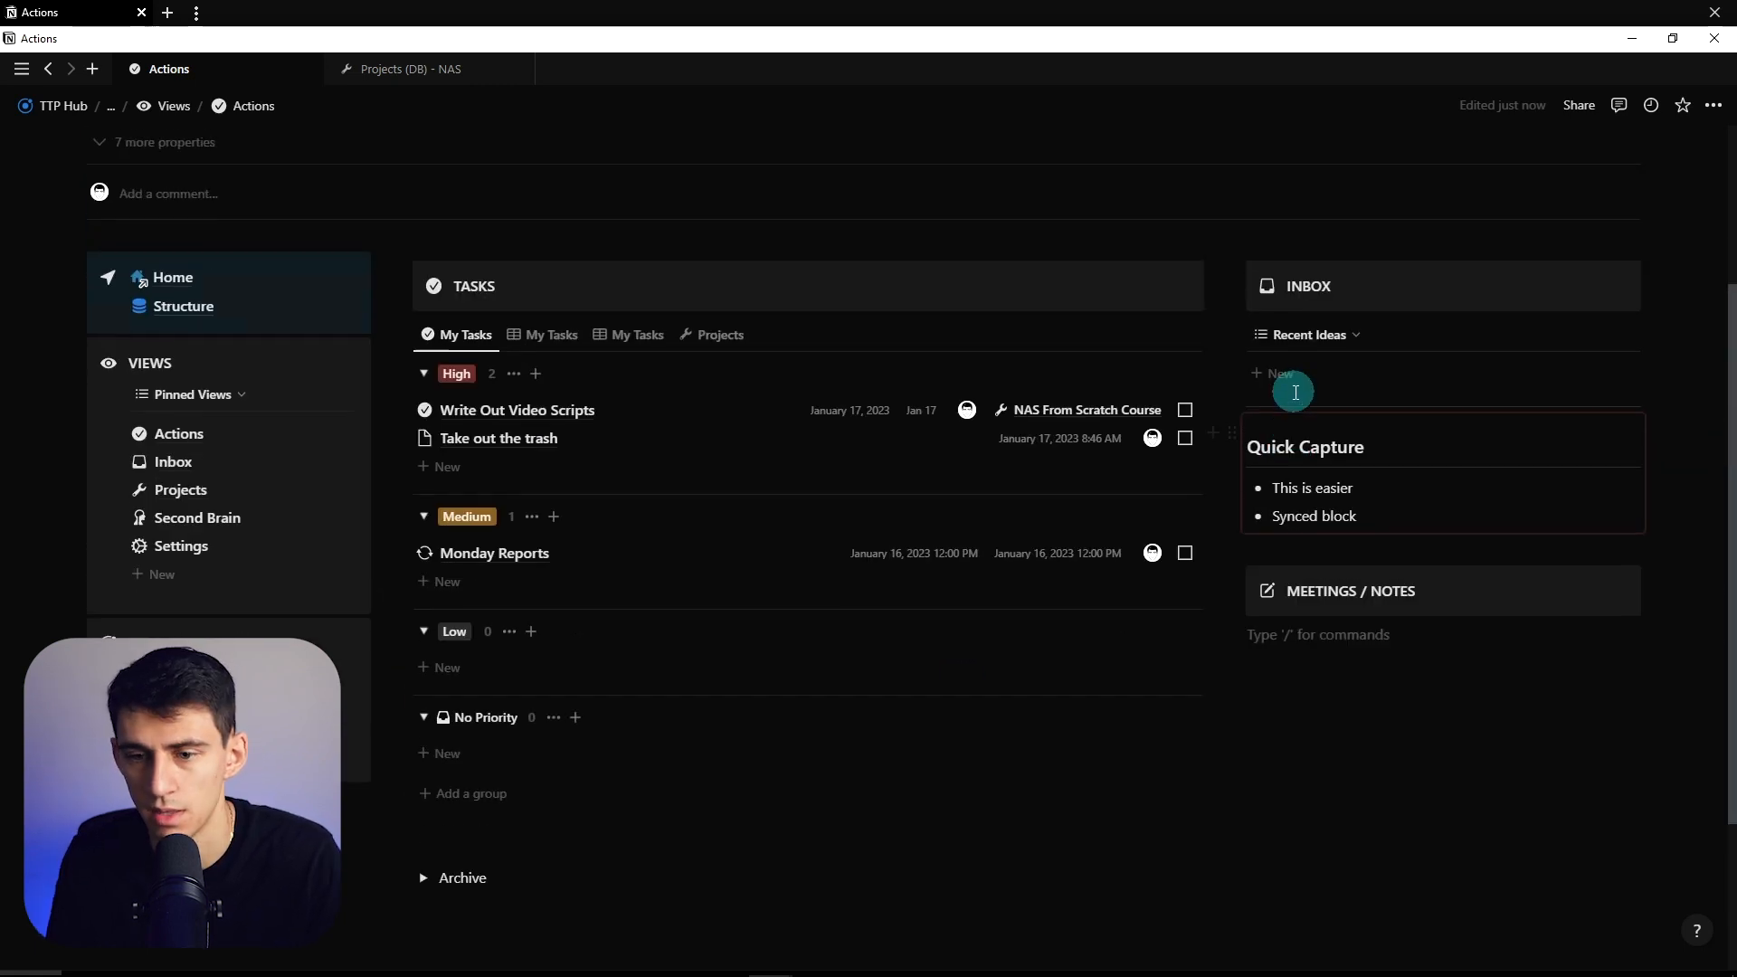
# - Duplicate MEETINGS / NOTES under the TASKS groups and retitle the copy HABIT TRACKER
pyautogui.click(1231, 509)
pyautogui.click(1018, 416)
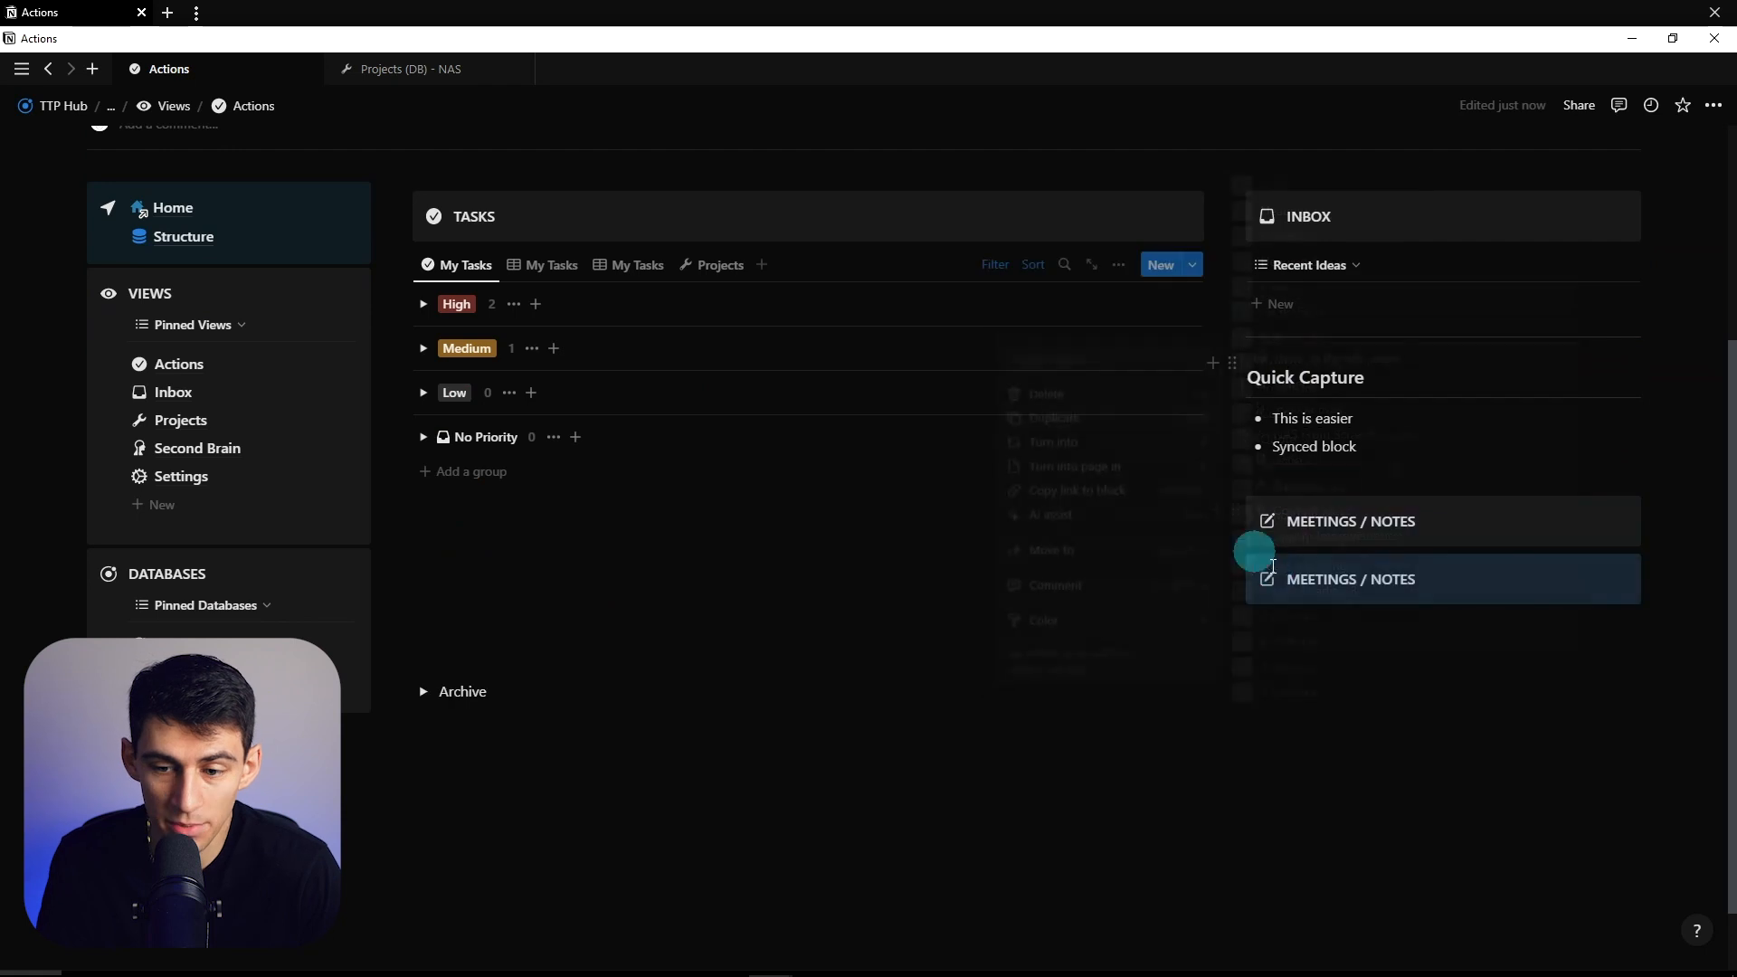
pyautogui.moveTo(941, 521); pyautogui.dragTo(436, 579)
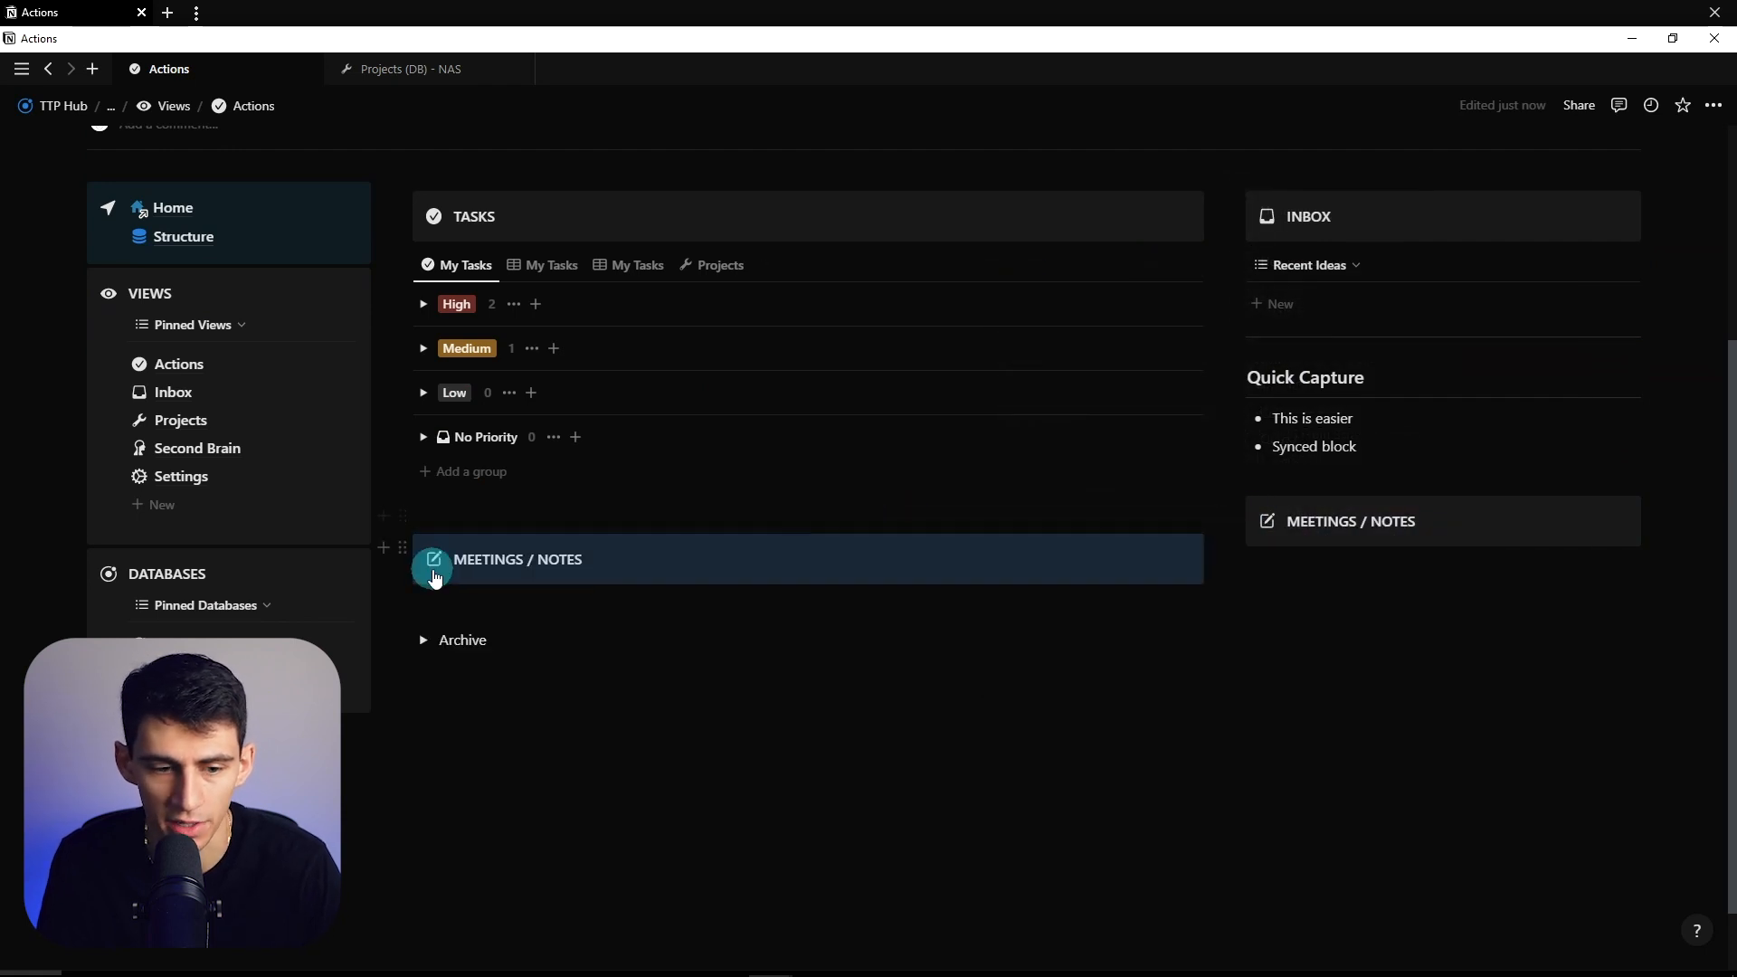
pyautogui.press('BackSpace')
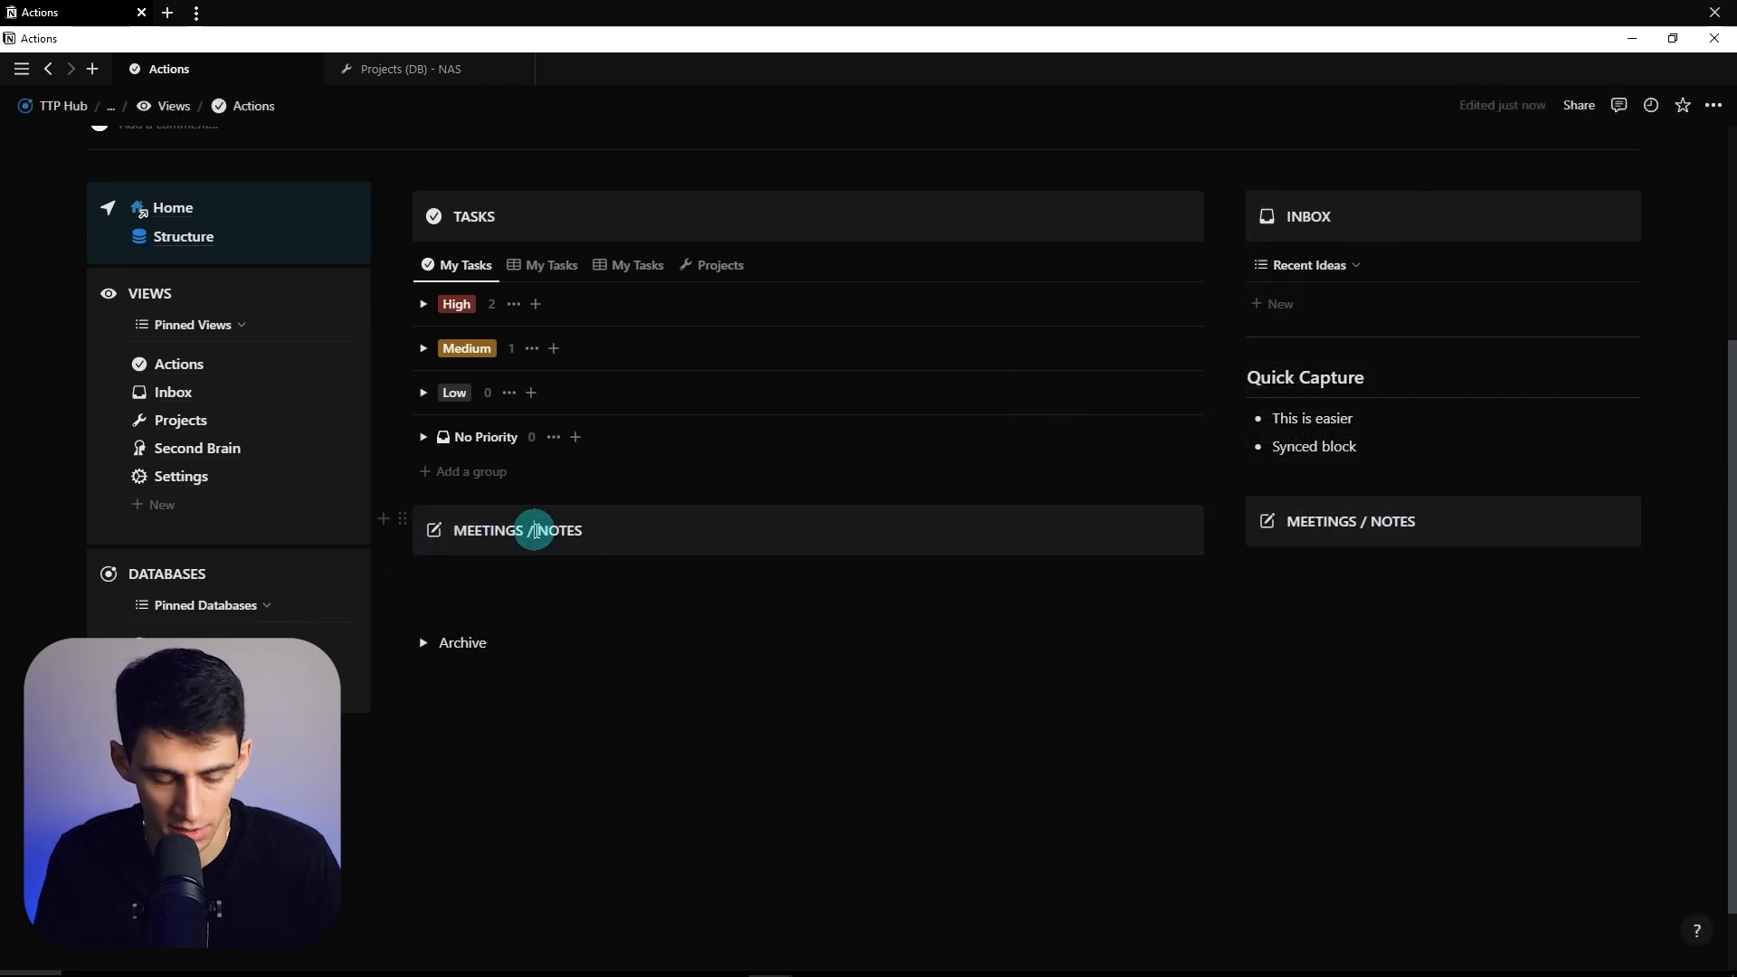
pyautogui.press('capslock')
pyautogui.write('HABIT TRACKER')
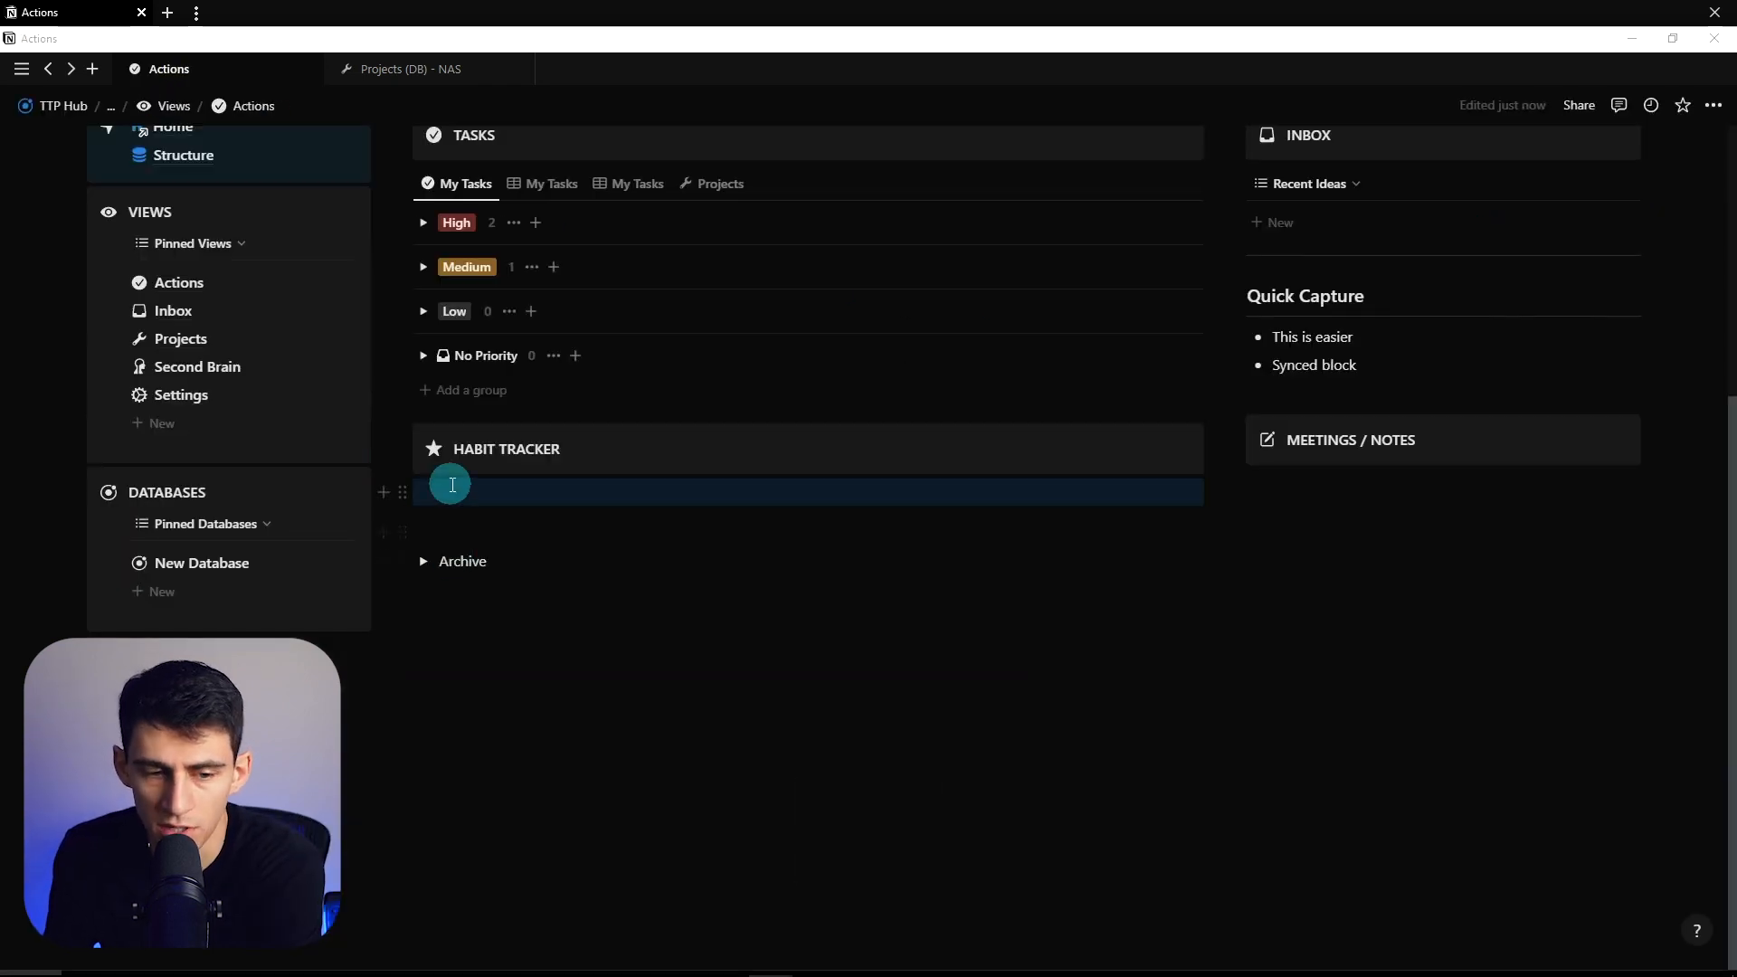
pyautogui.click(449, 490)
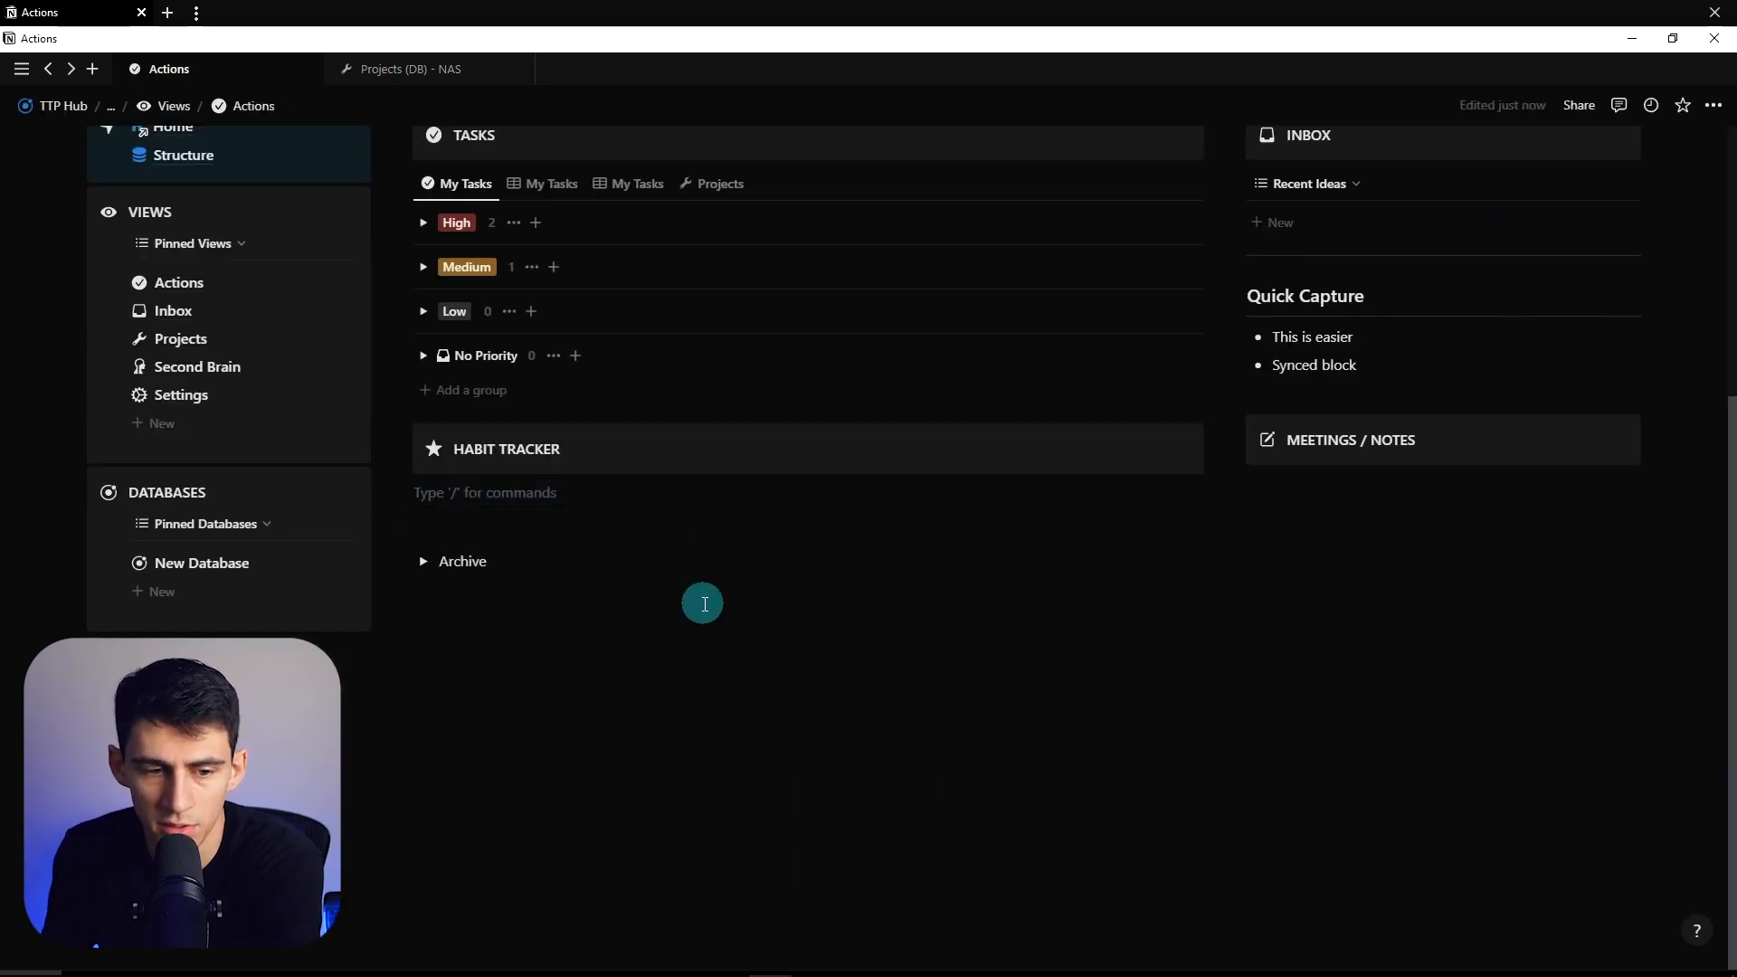
# - Create a new pinned database page and start titling it Habit Tracker
pyautogui.scroll(2, 704, 603)
pyautogui.scroll(-1, 560, 640)
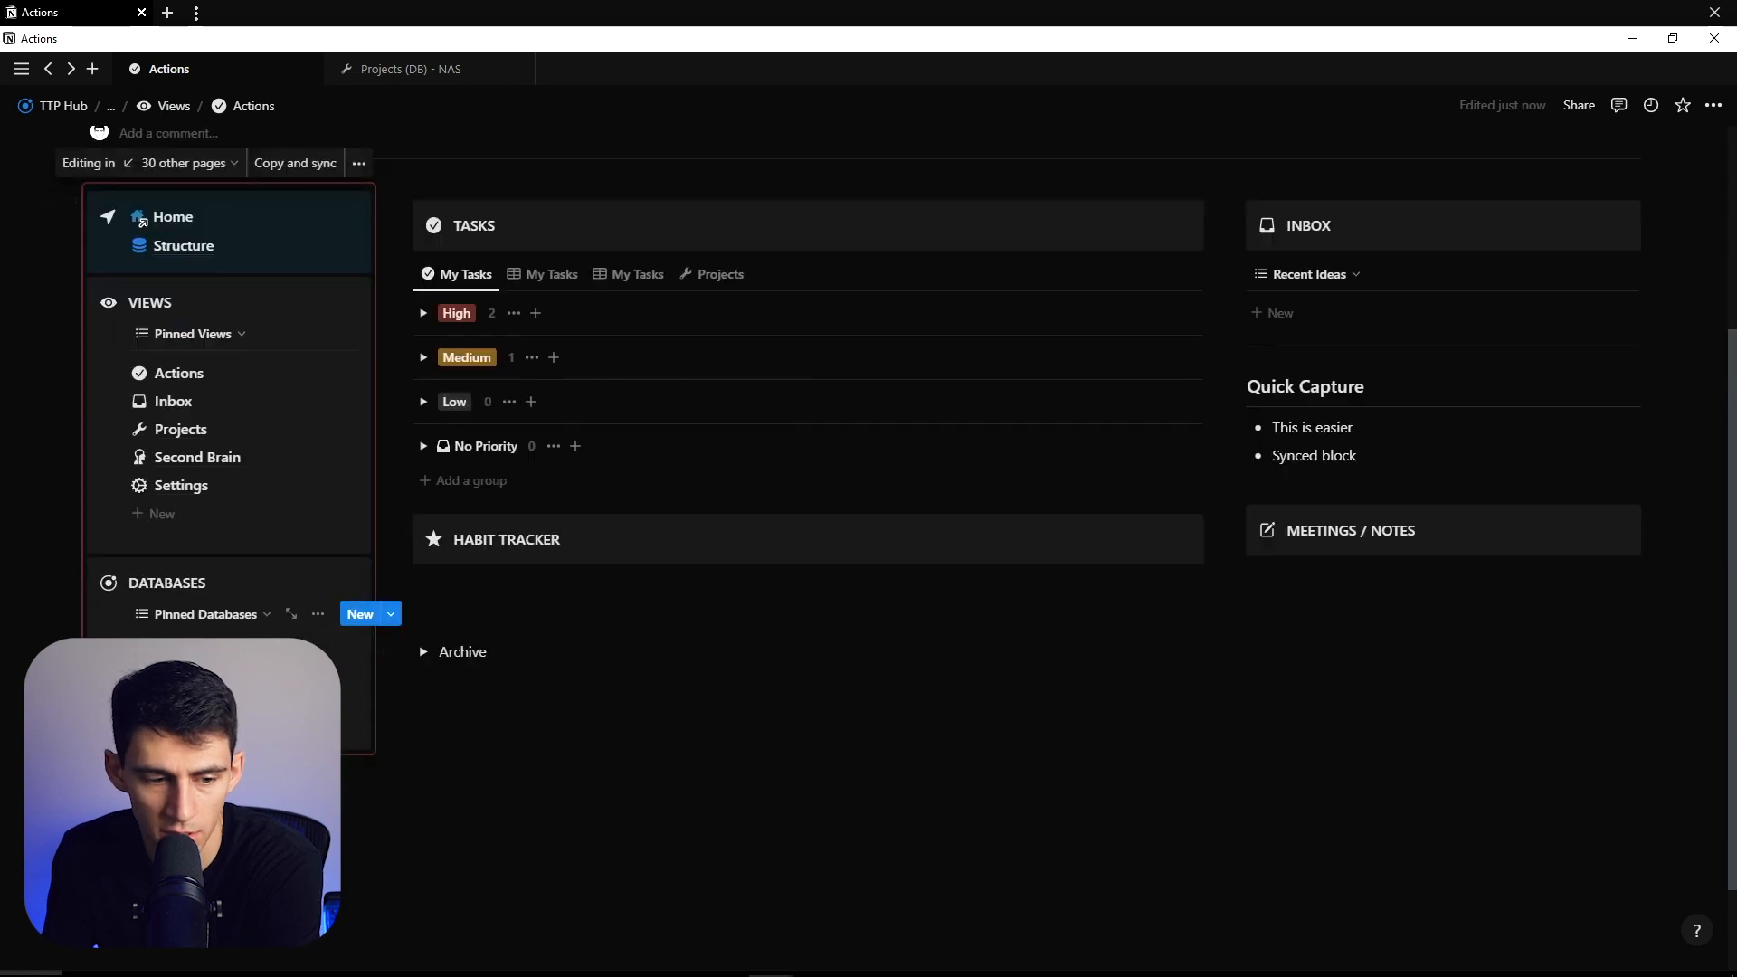
pyautogui.click(360, 614)
pyautogui.tripleClick(235, 337)
pyautogui.write('Habit Tracker')
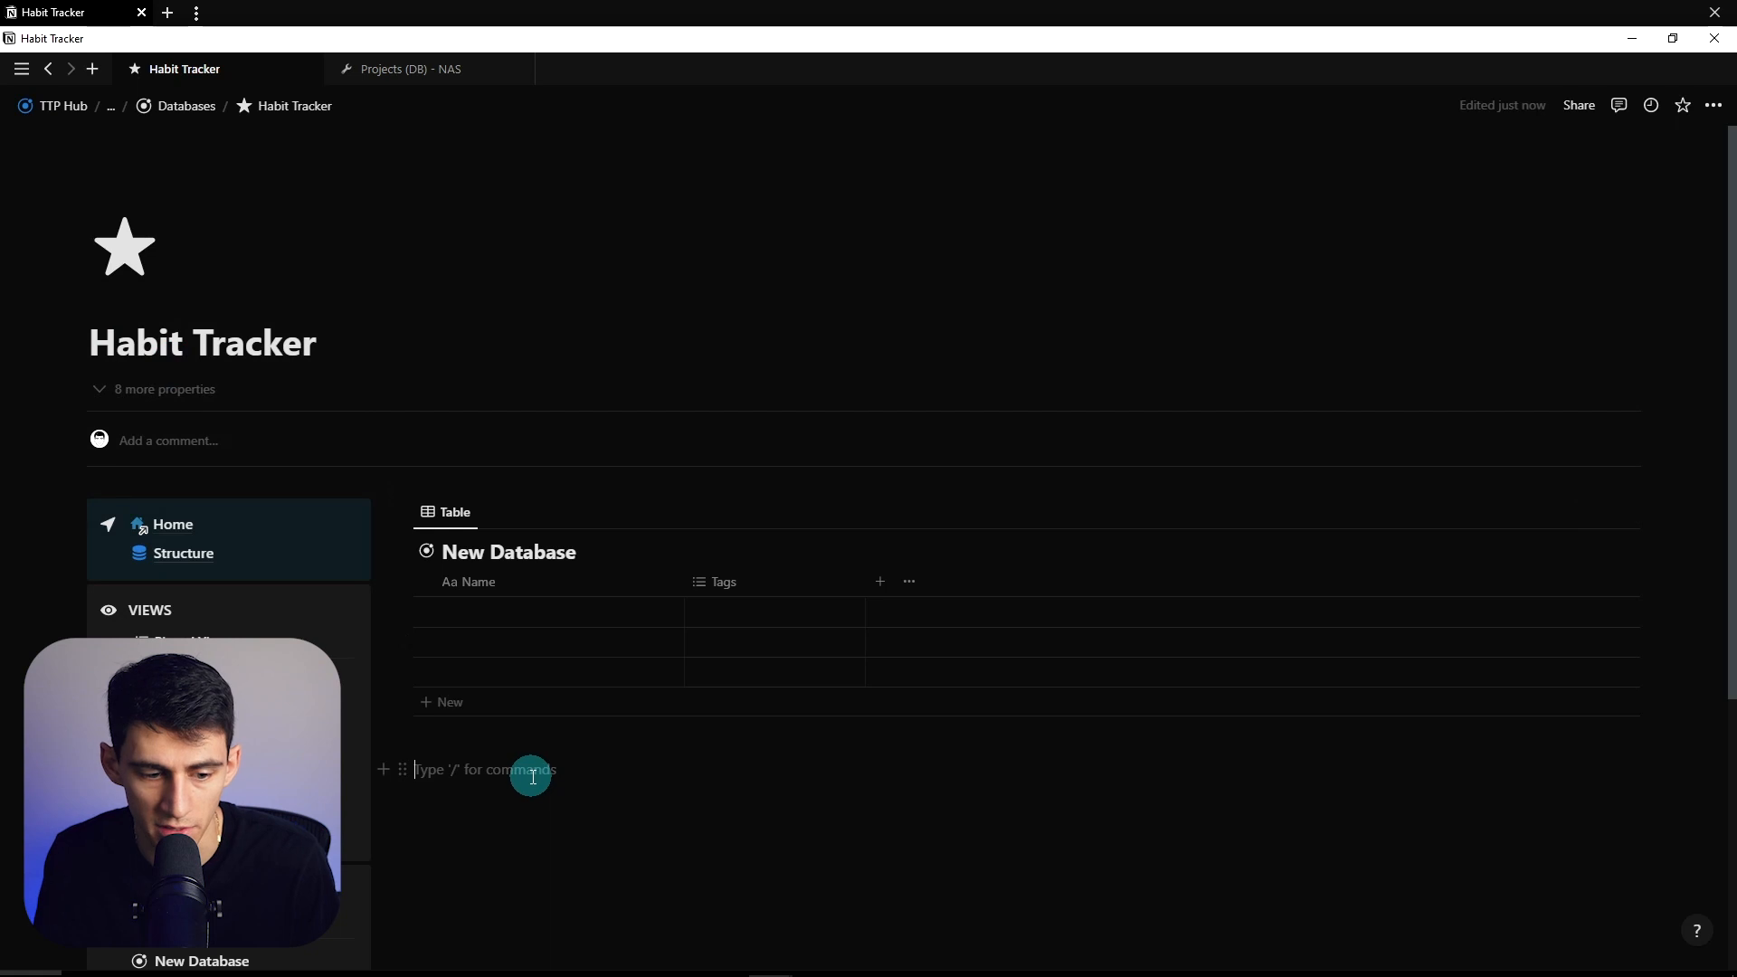
# - Delete the blank New Database table and the empty line above the calendar
pyautogui.click(403, 512)
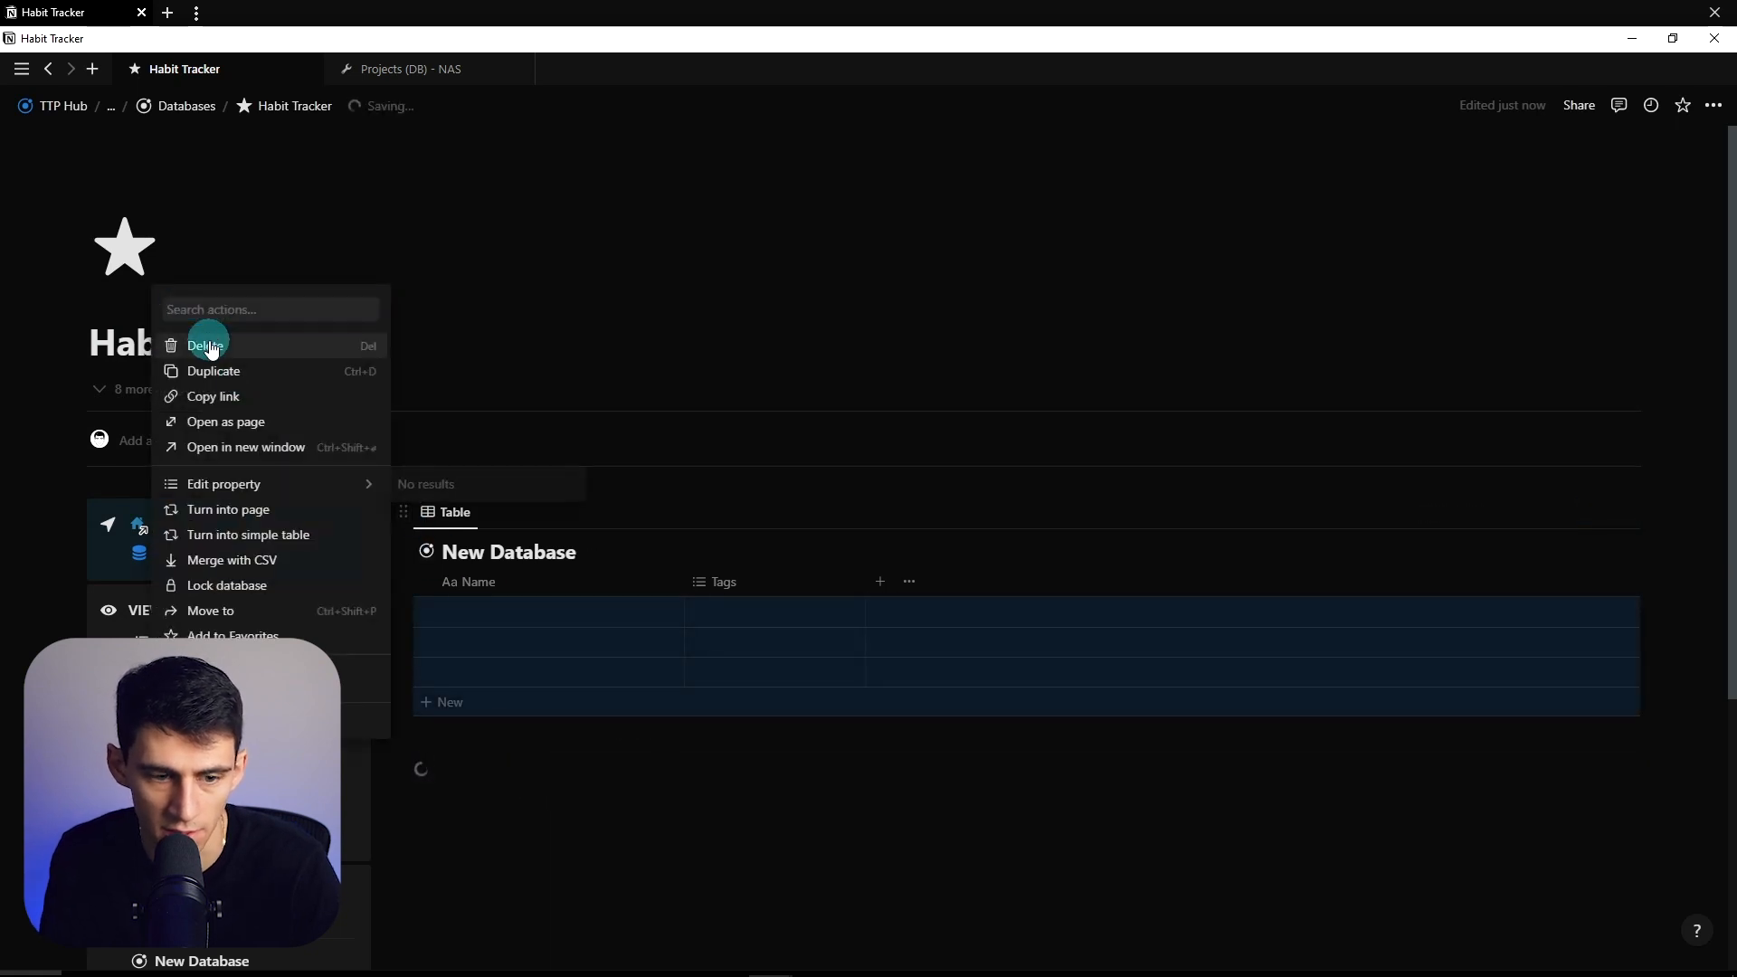
pyautogui.click(209, 347)
pyautogui.moveTo(415, 508); pyautogui.dragTo(571, 514)
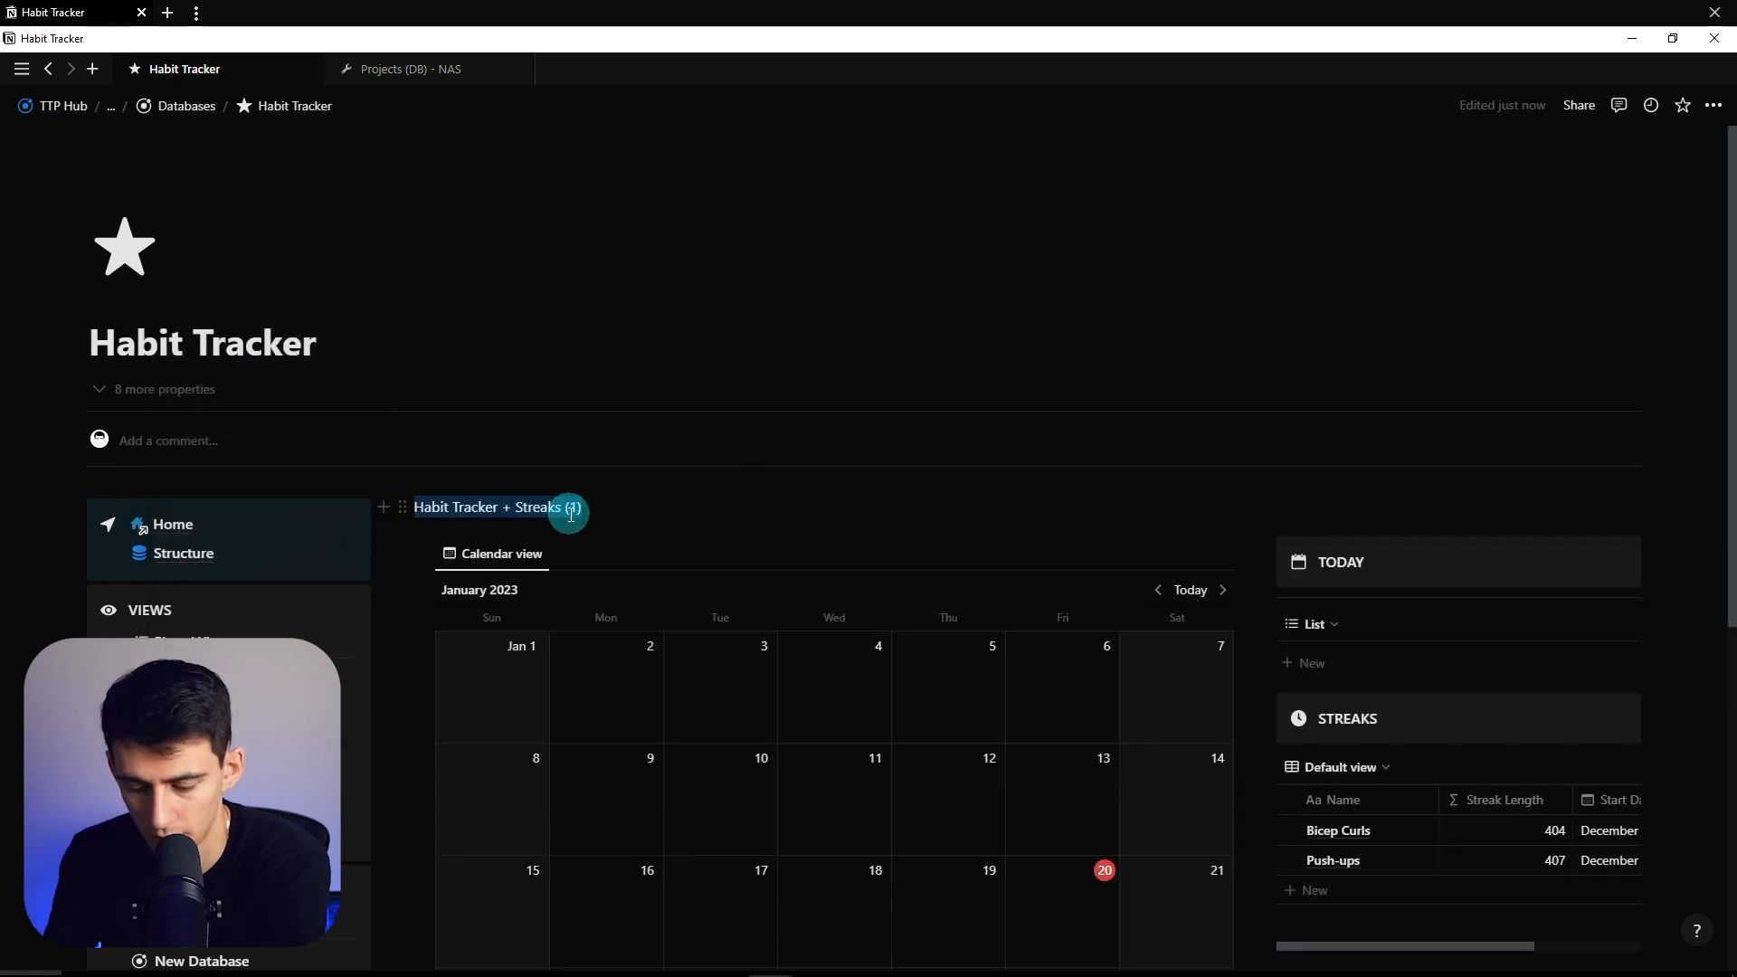
pyautogui.press('BackSpace')
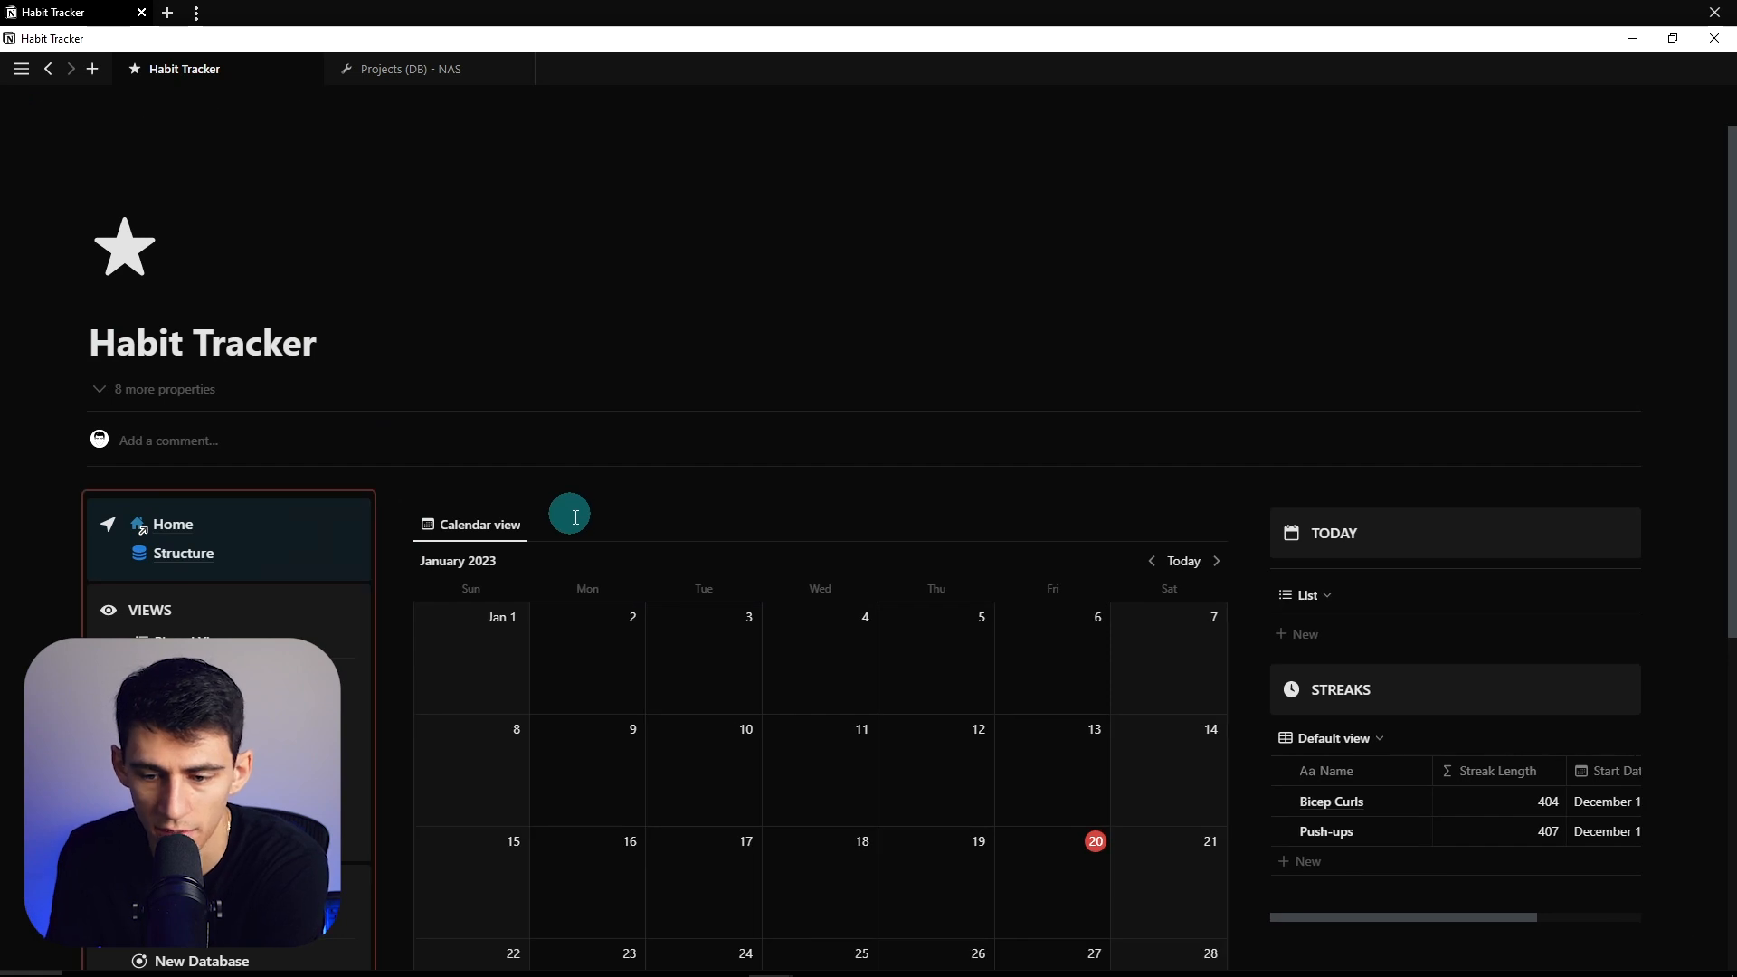
pyautogui.scroll(-3, 571, 514)
# - Add a new List view to the Habit Tracker database
pyautogui.click(489, 254)
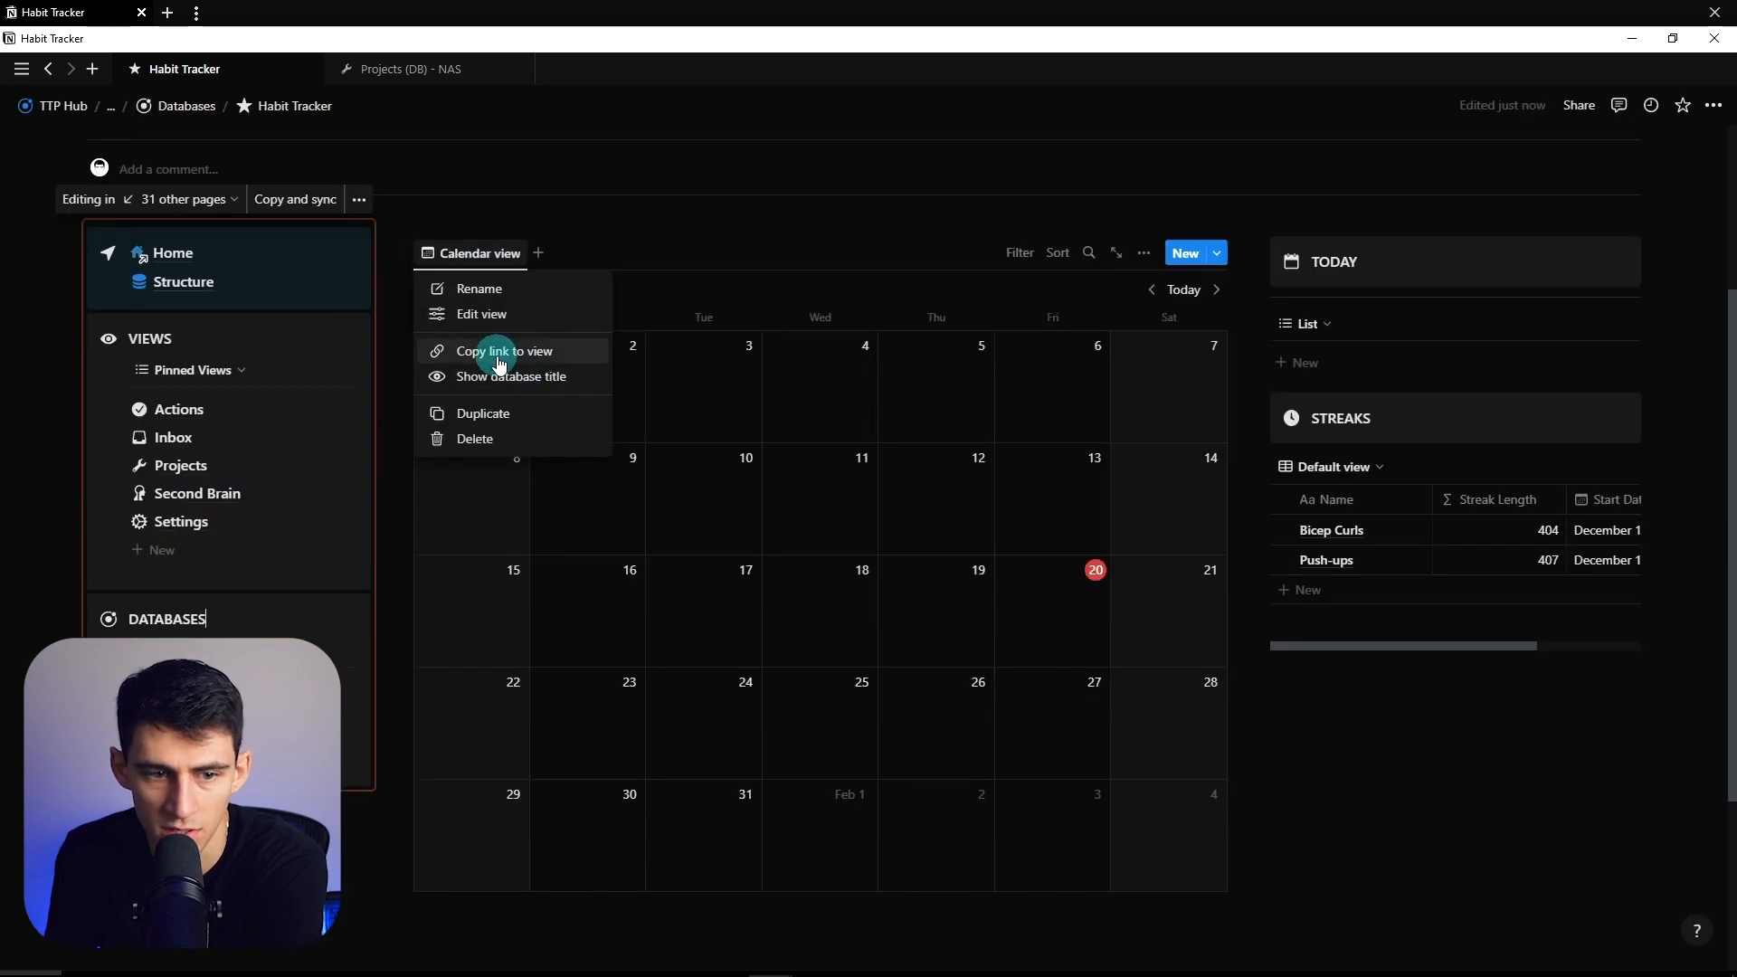
pyautogui.click(538, 254)
pyautogui.click(539, 253)
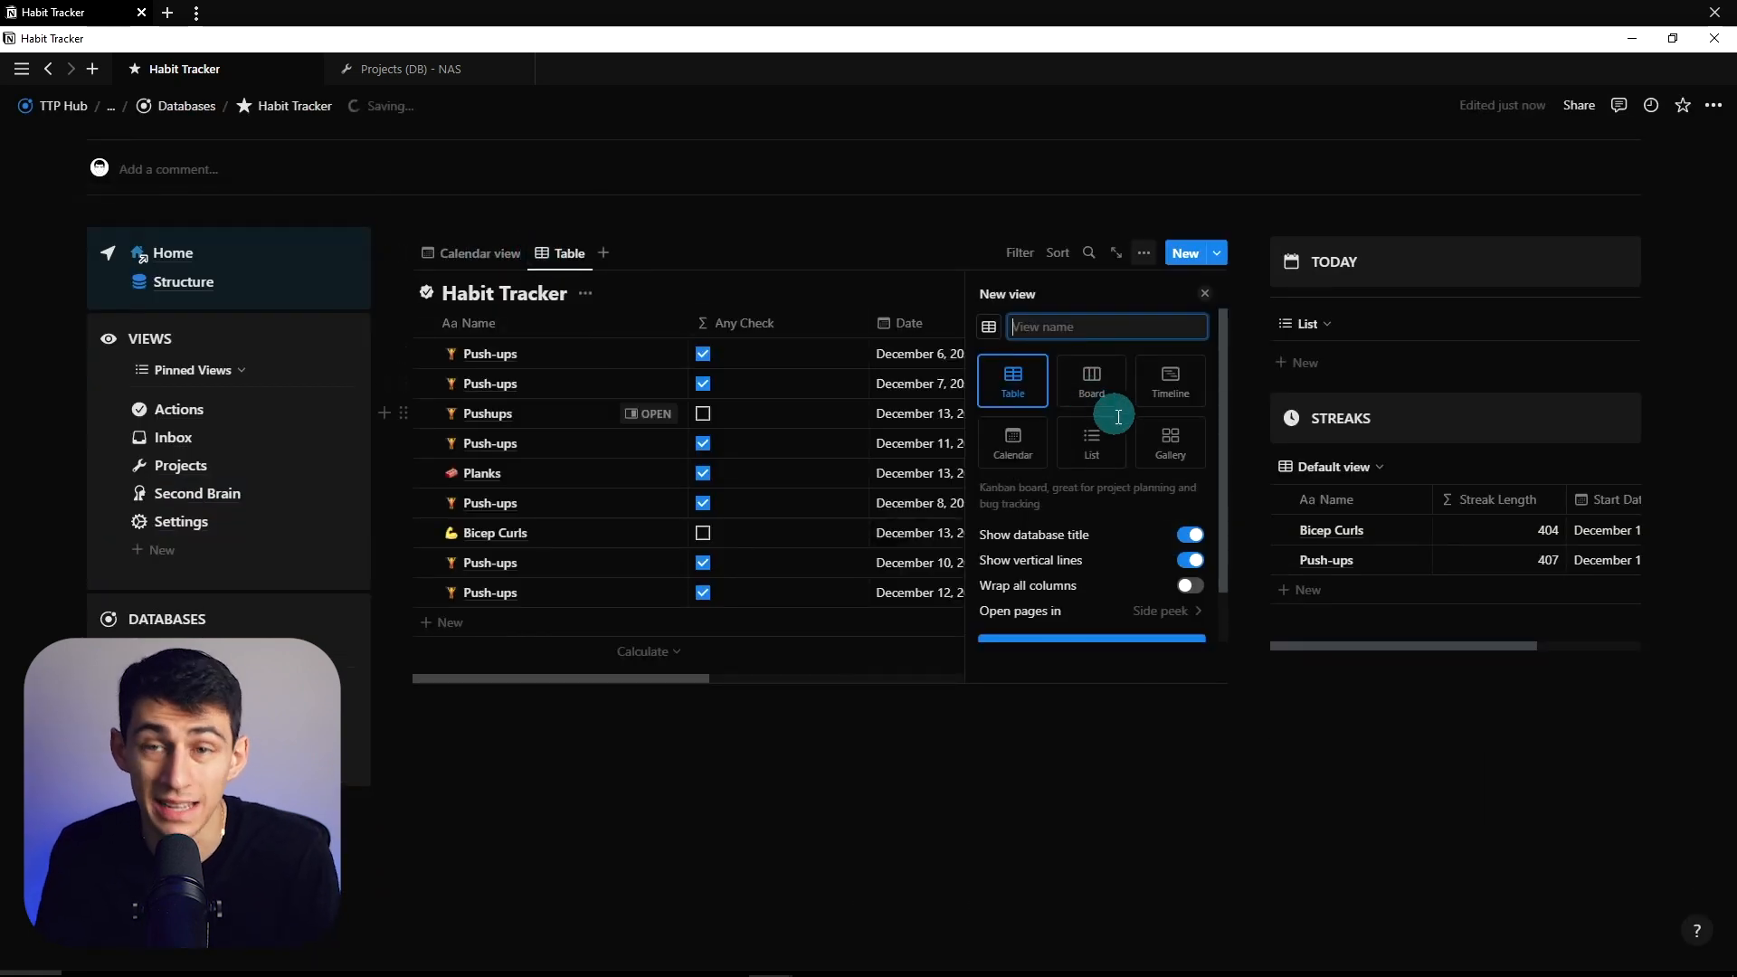
pyautogui.click(1109, 453)
pyautogui.click(1092, 596)
# - Filter the list to Date is Today and try adding a created-time rule
pyautogui.click(1019, 252)
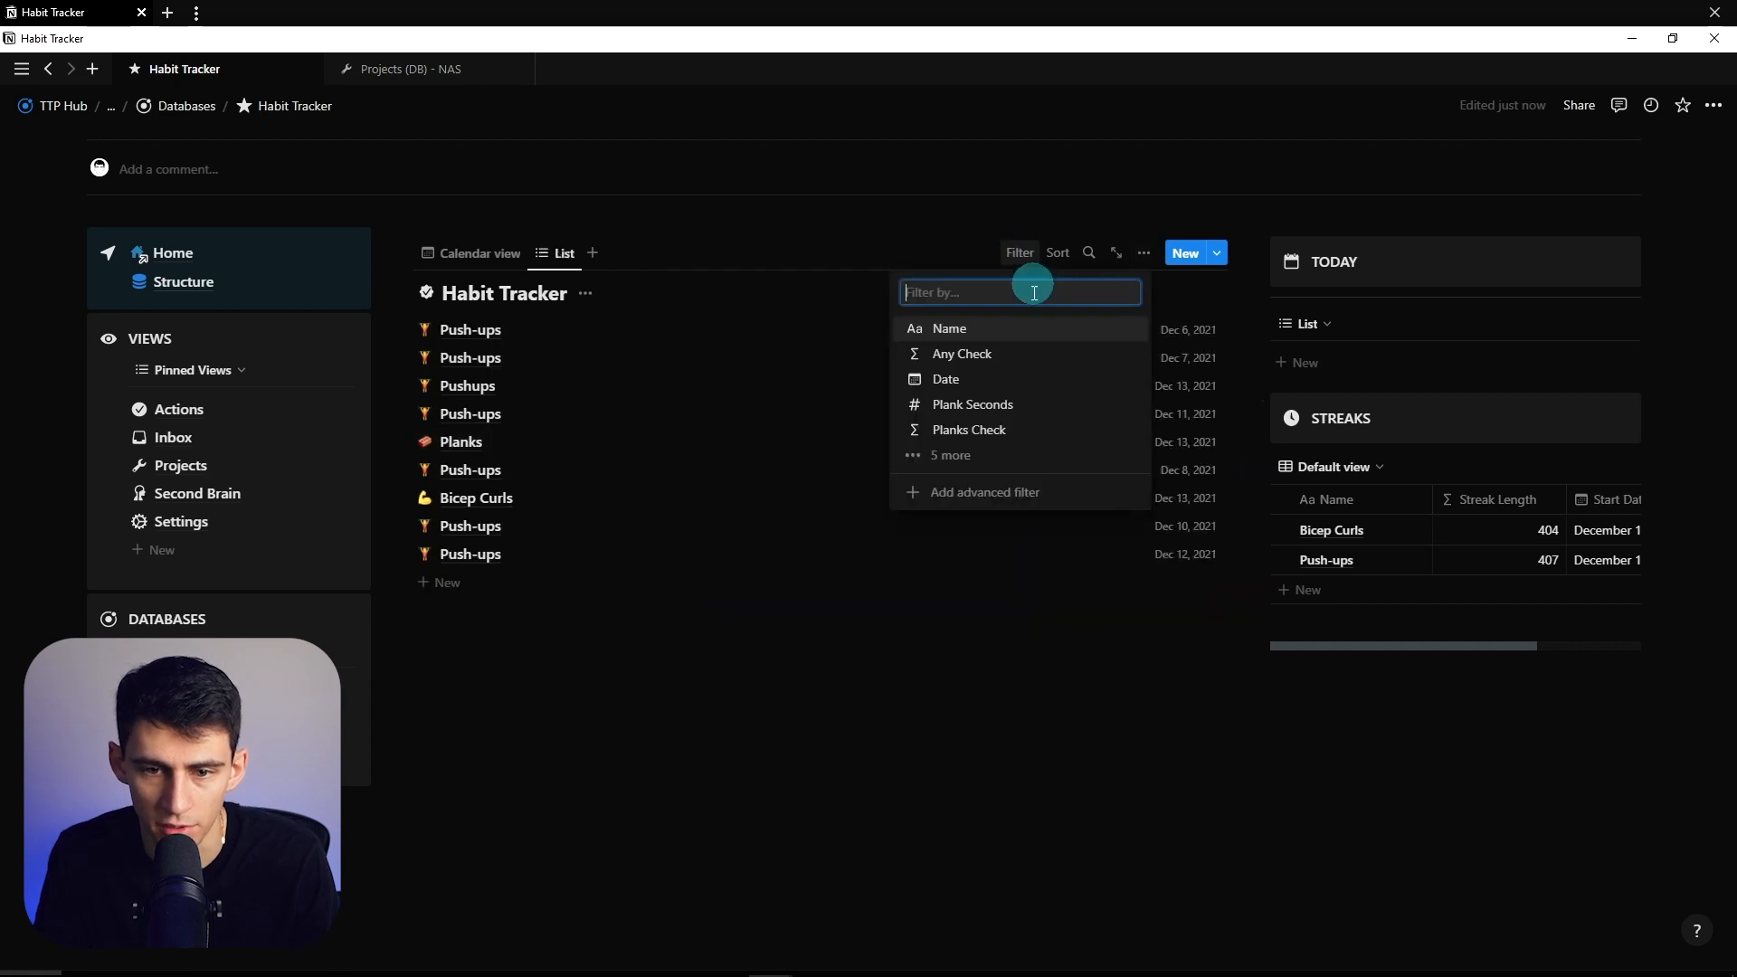
pyautogui.click(942, 376)
pyautogui.click(491, 378)
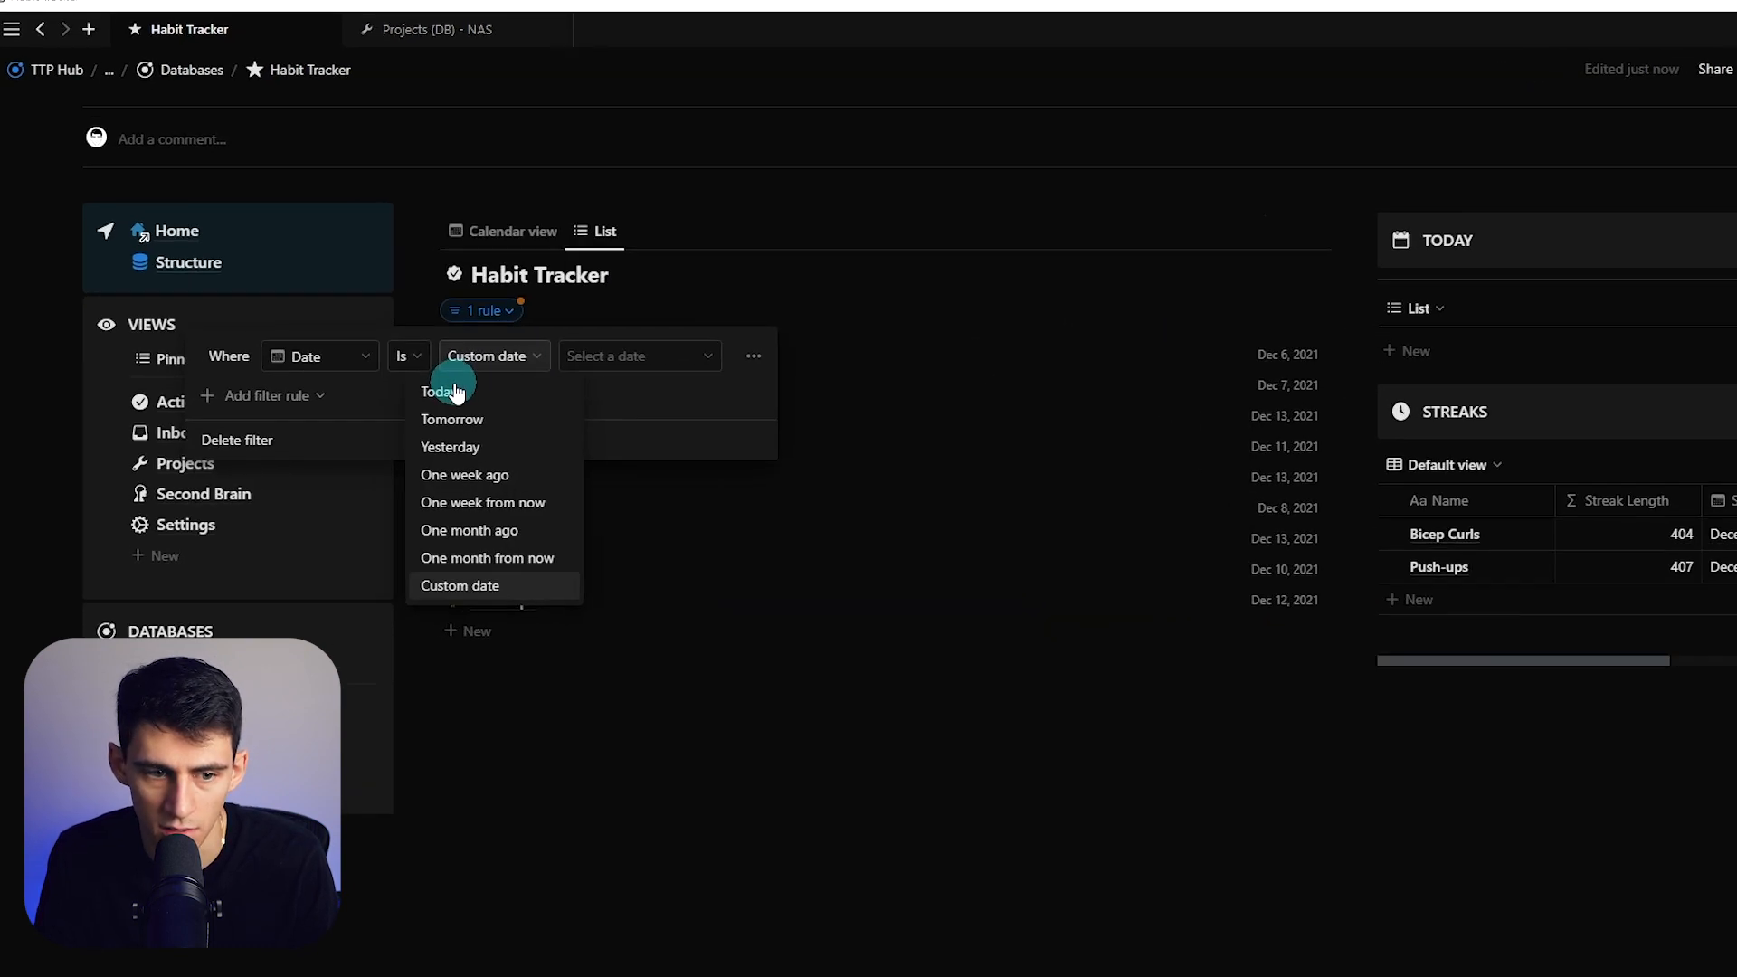
pyautogui.click(453, 373)
pyautogui.click(330, 398)
pyautogui.click(349, 426)
pyautogui.click(471, 380)
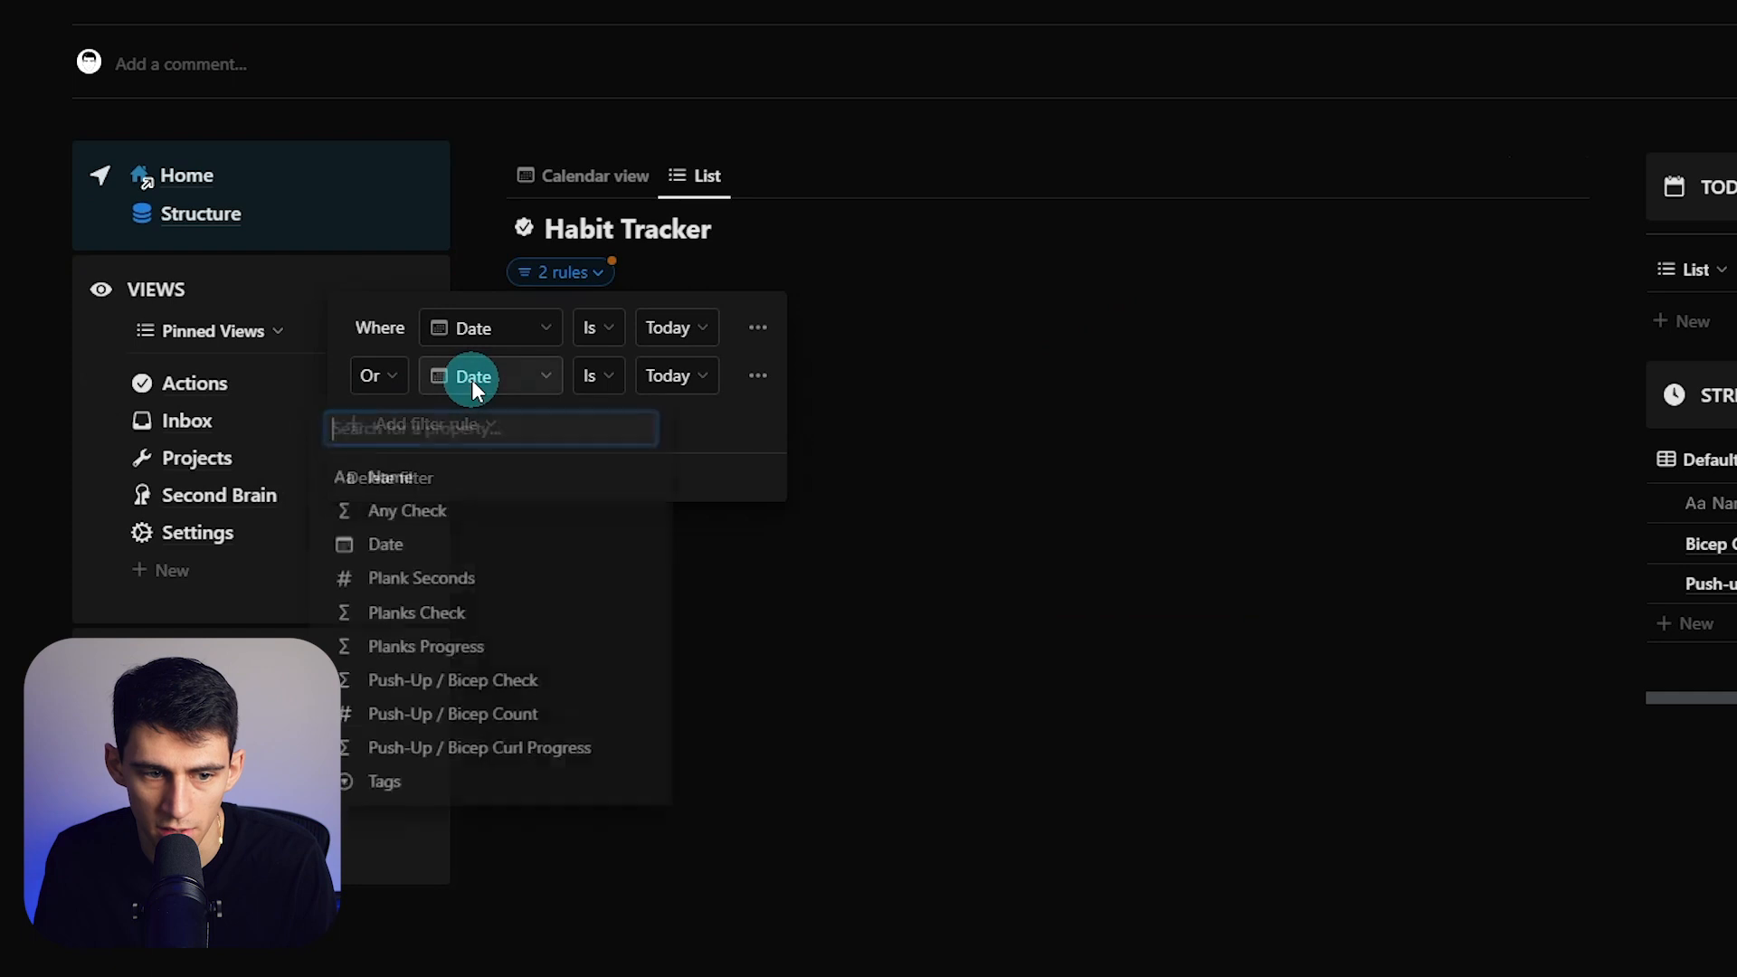
pyautogui.write('crea')
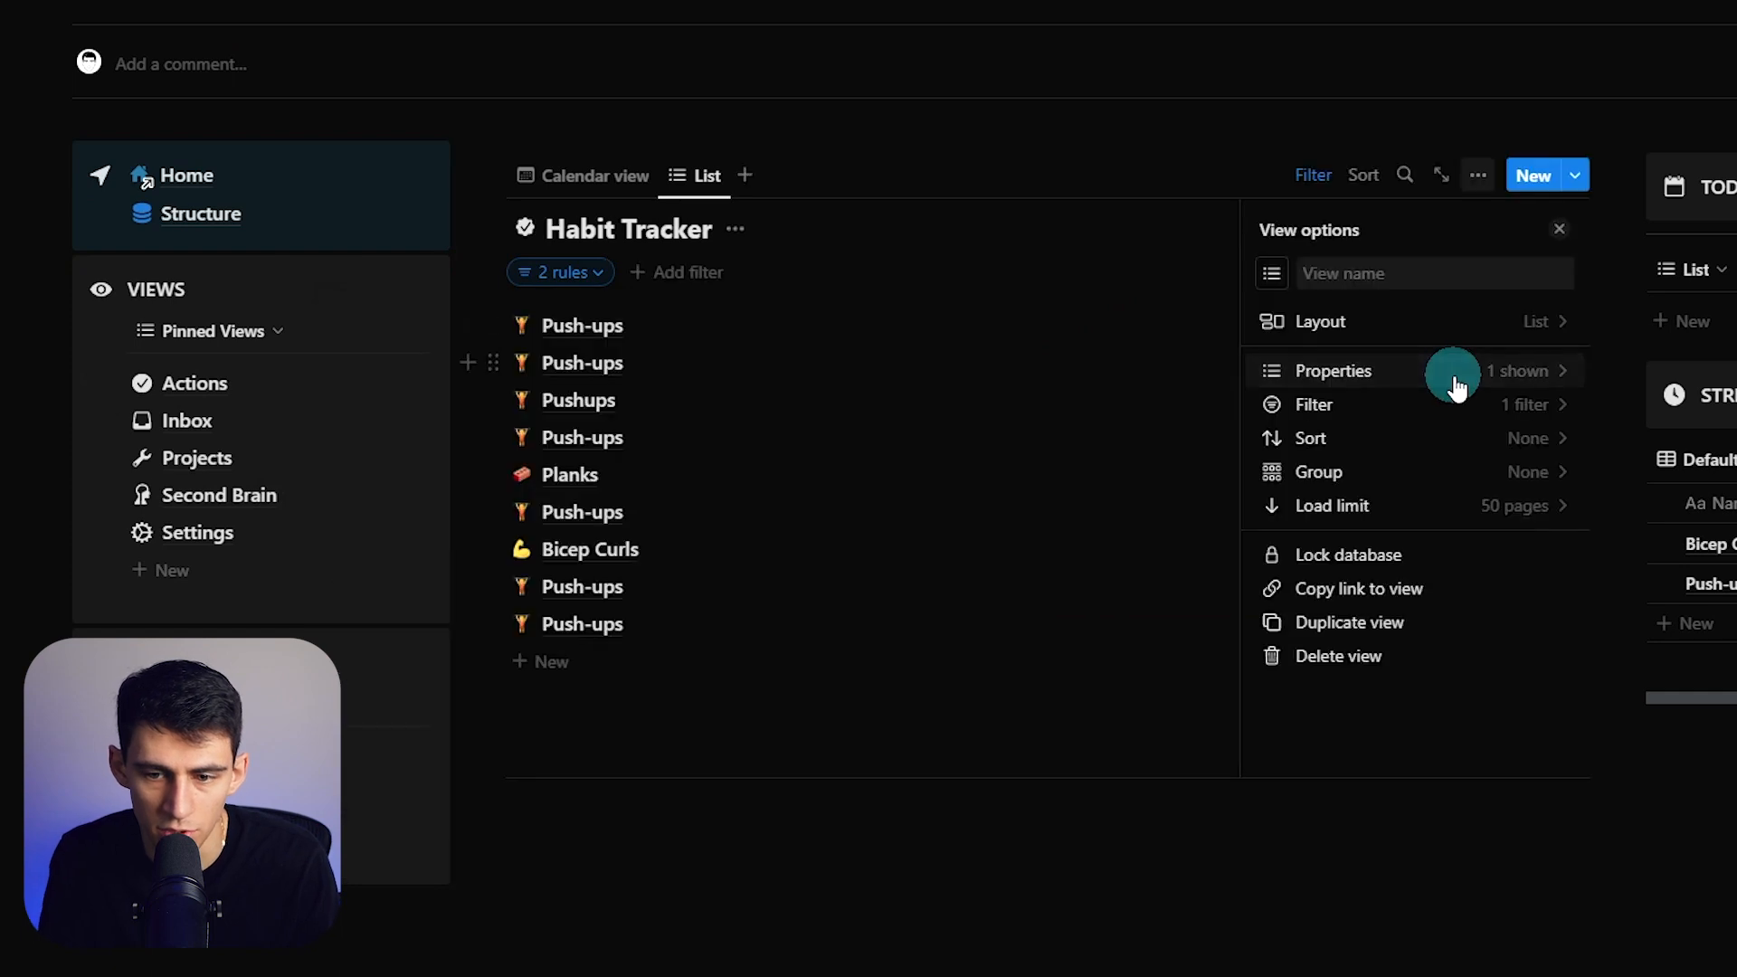
# - Show the Checkbox property in the list view
pyautogui.click(1457, 371)
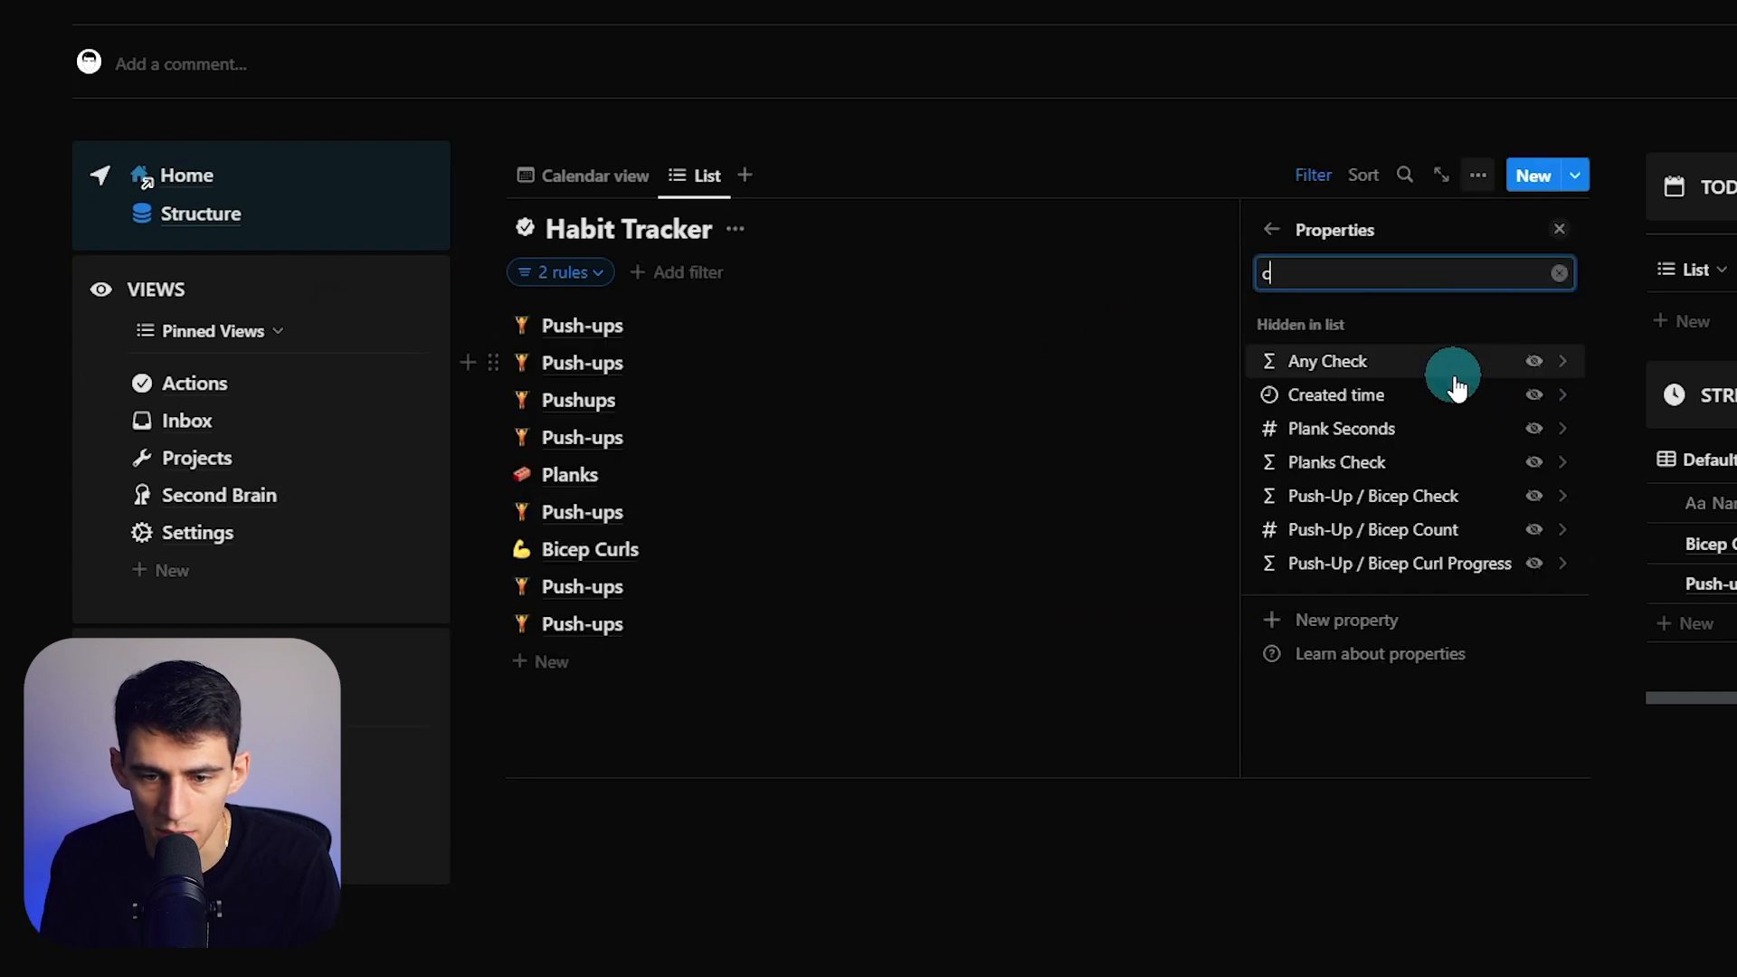
pyautogui.click(1478, 175)
pyautogui.click(1479, 175)
pyautogui.click(1457, 371)
pyautogui.write('chec')
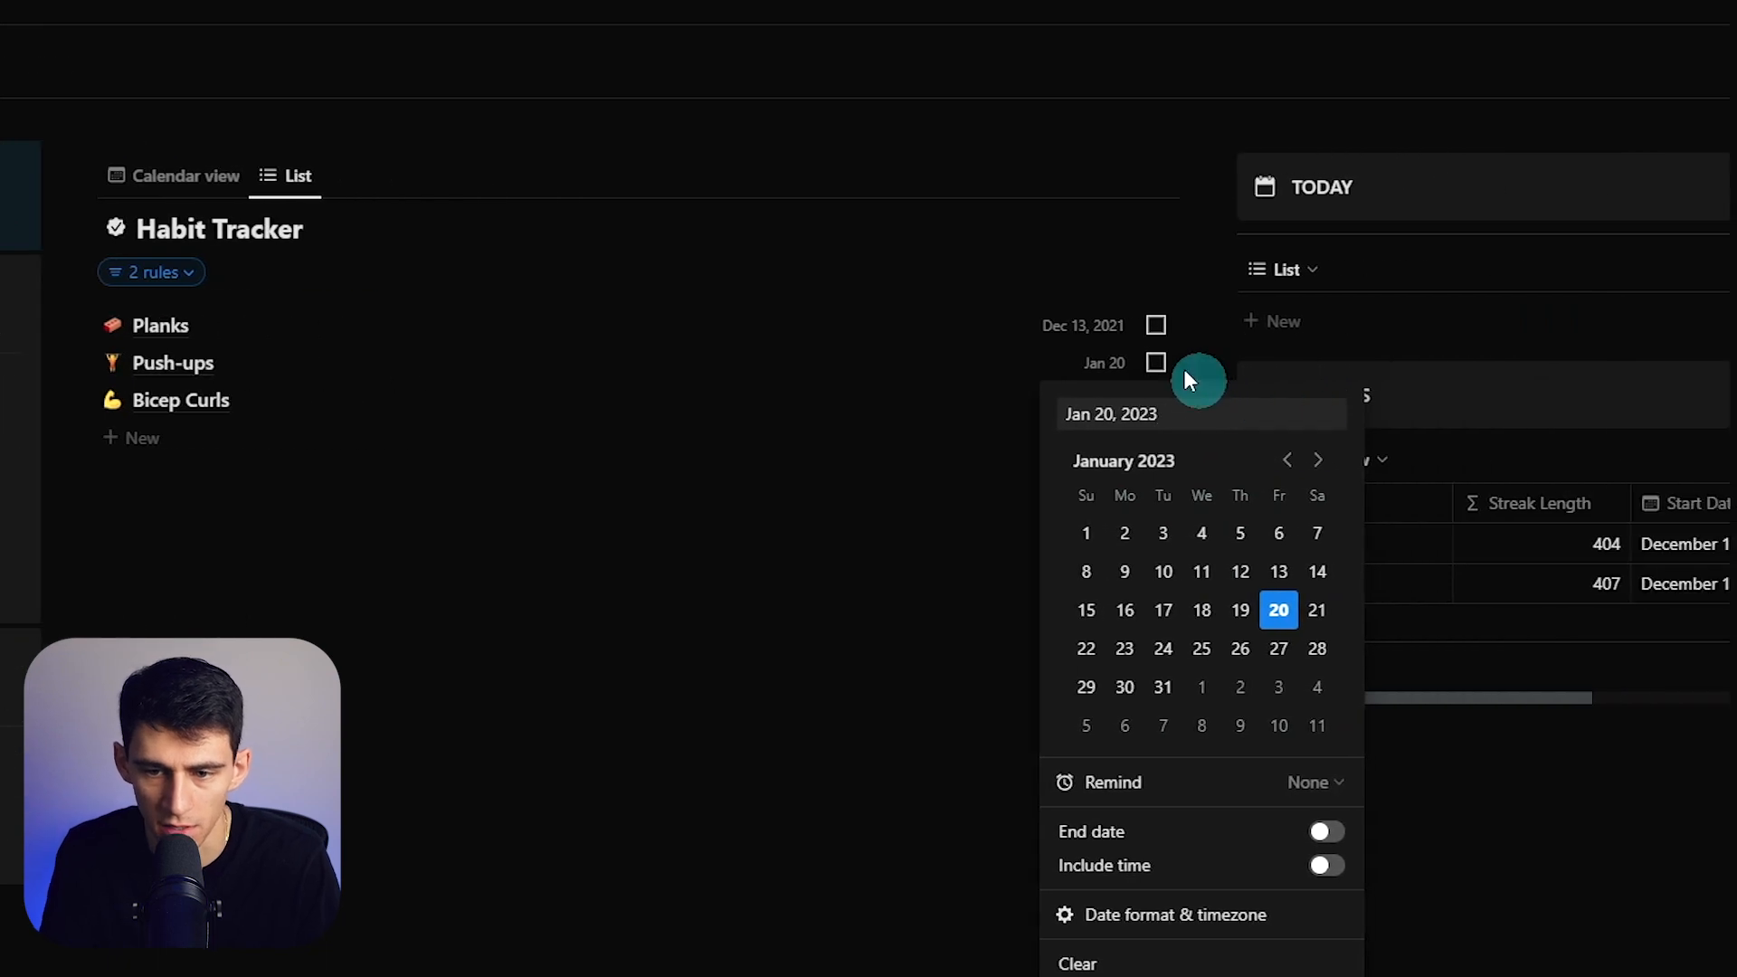
# - Date Push-ups and Planks to today and check the TODAY list's filter rules
pyautogui.click(1099, 331)
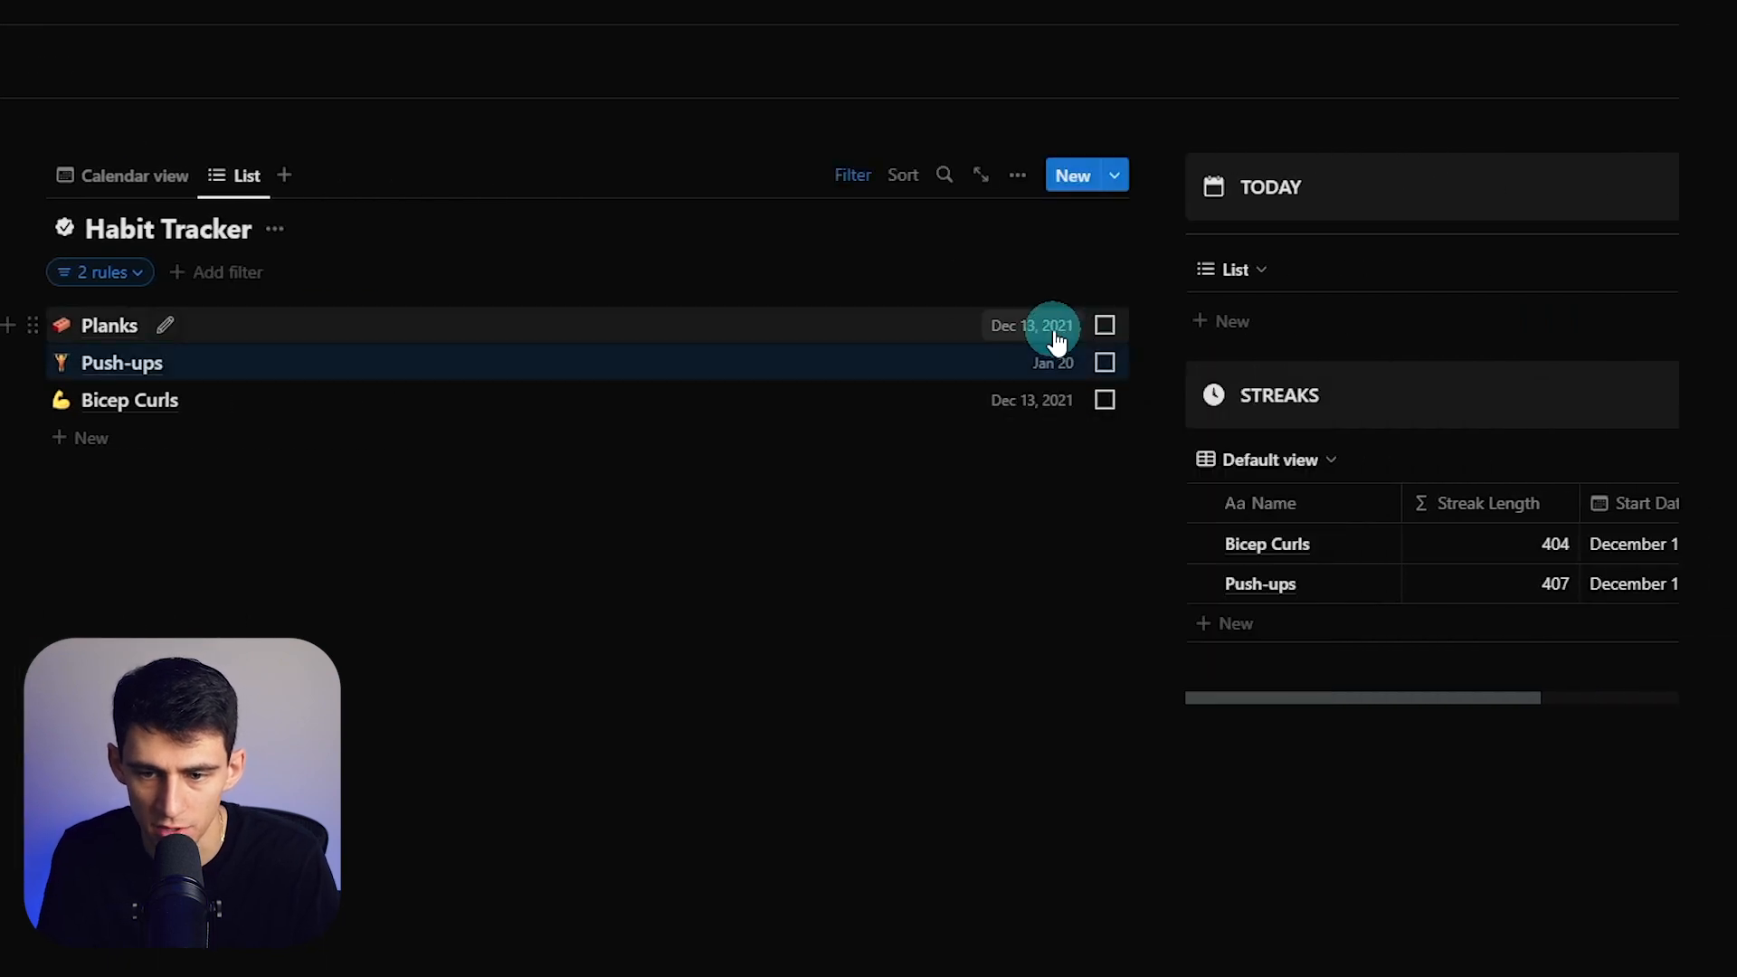
pyautogui.click(1099, 328)
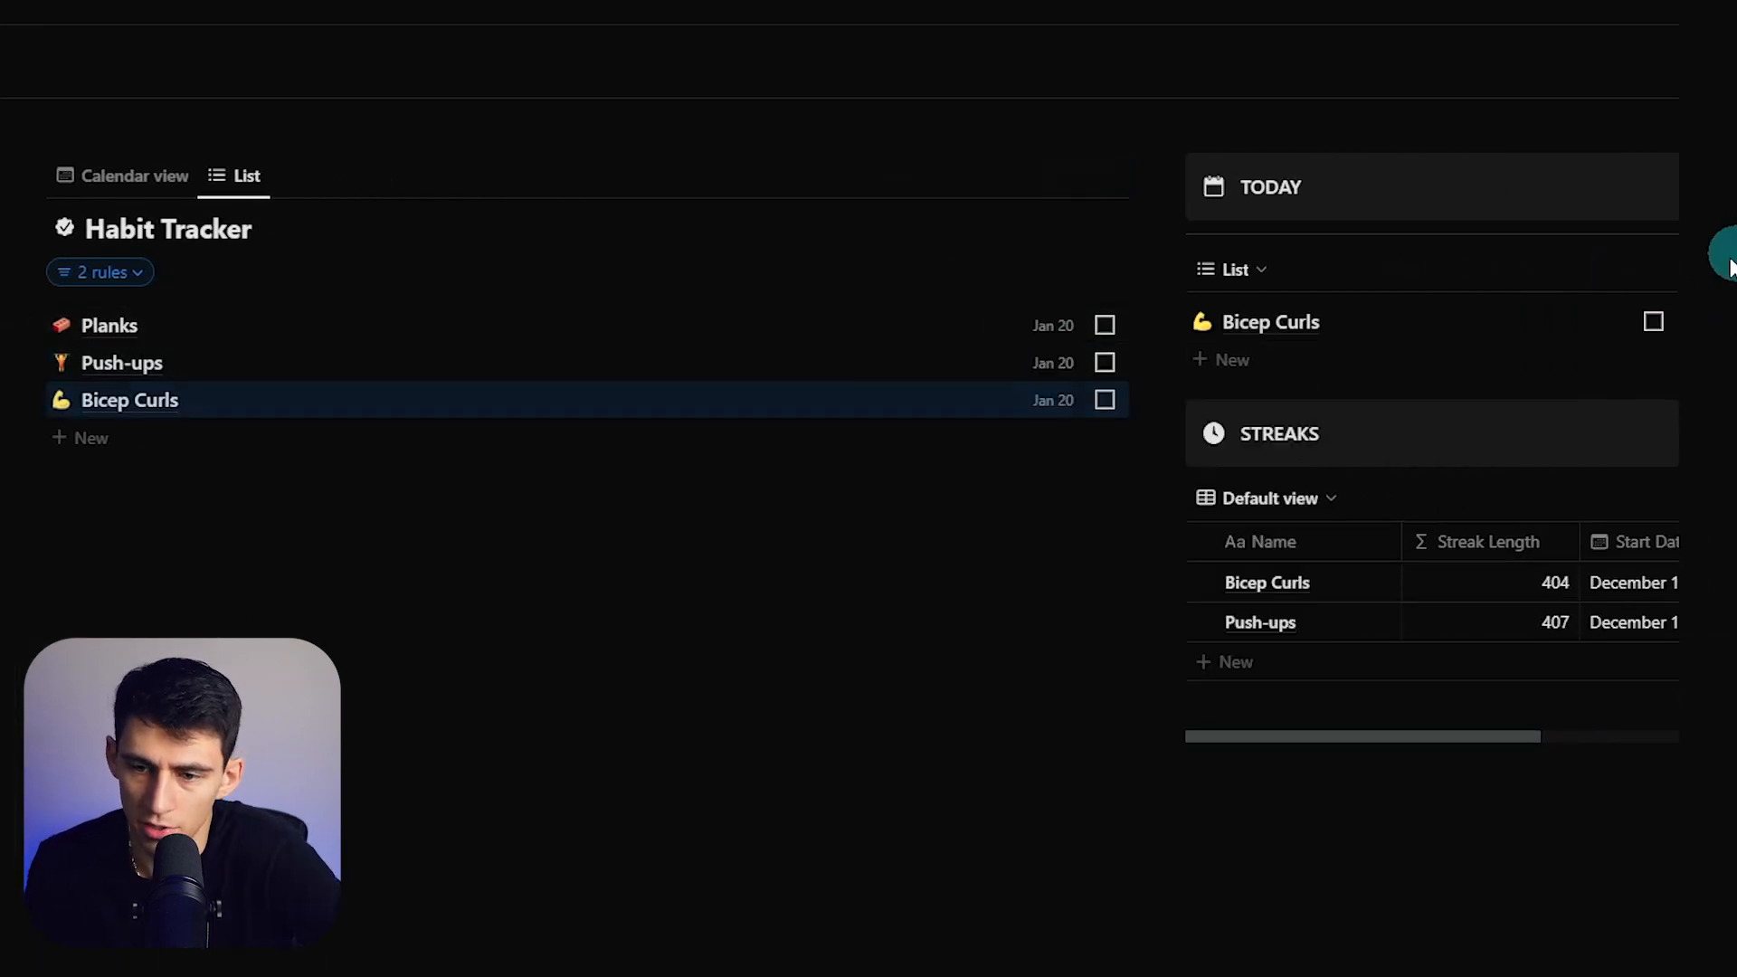
pyautogui.click(1401, 269)
pyautogui.click(1258, 324)
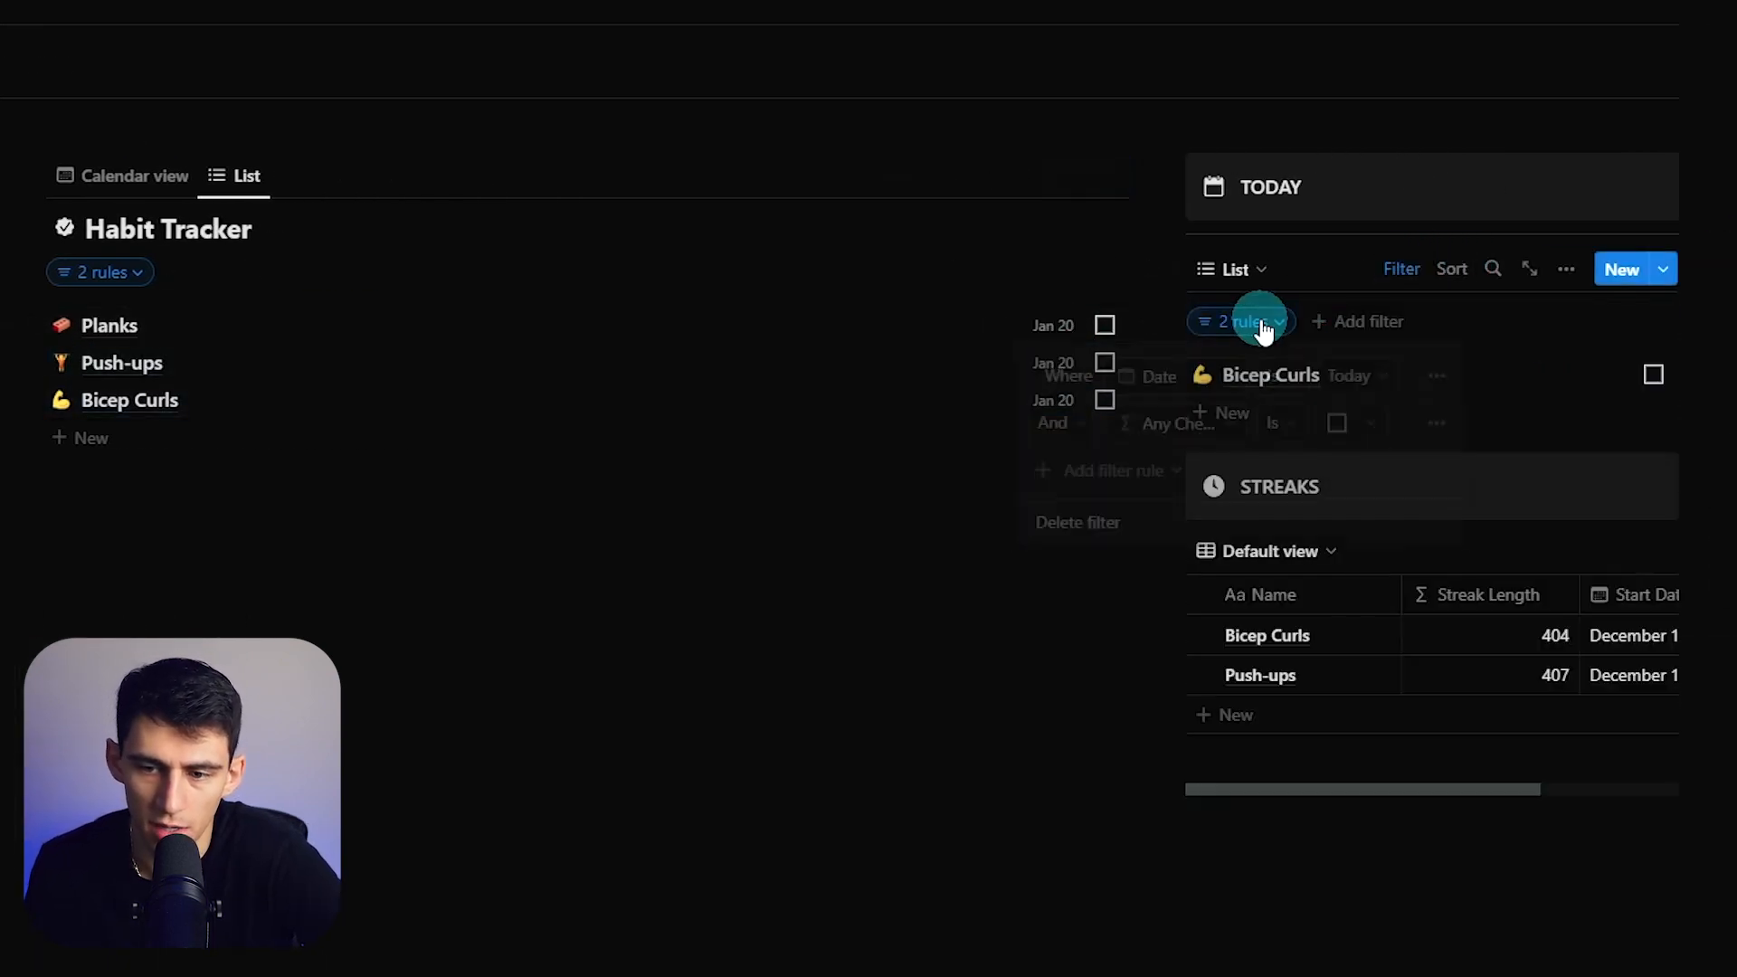
pyautogui.click(1613, 310)
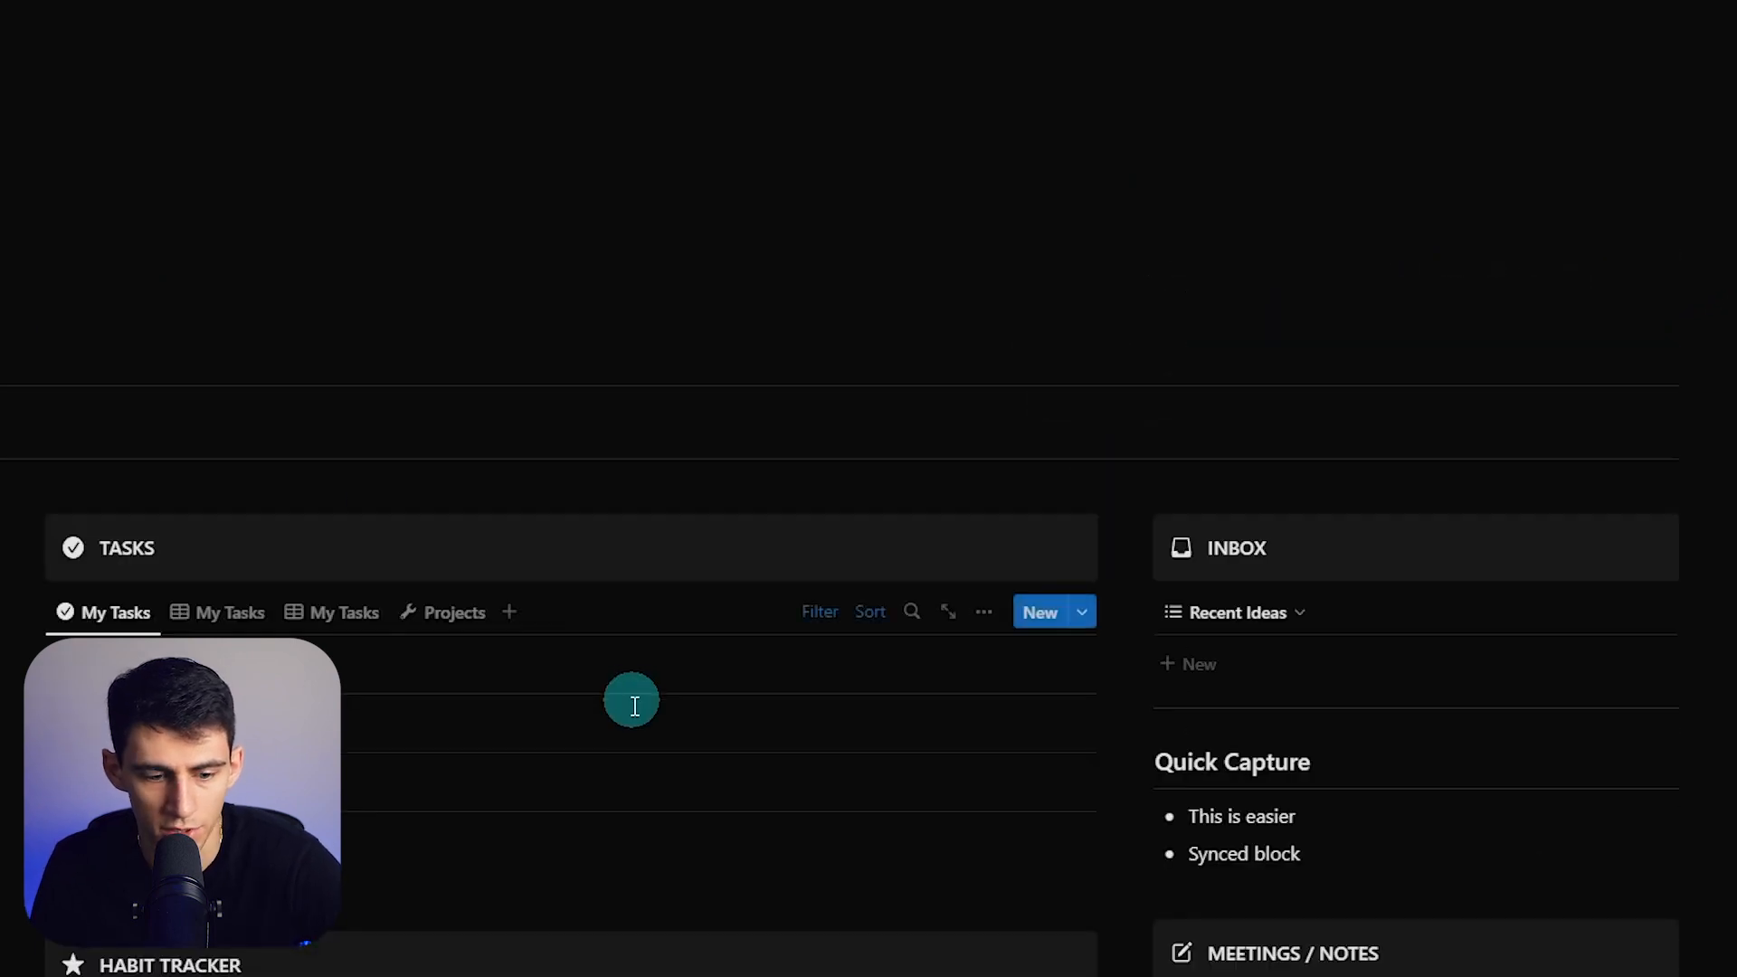
pyautogui.scroll(-5, 631, 701)
# - Paste the synced Habit Tracker list below TASKS and stack it under its callout in a left column
pyautogui.hotkey('ctrl', 'v')
pyautogui.click(193, 762)
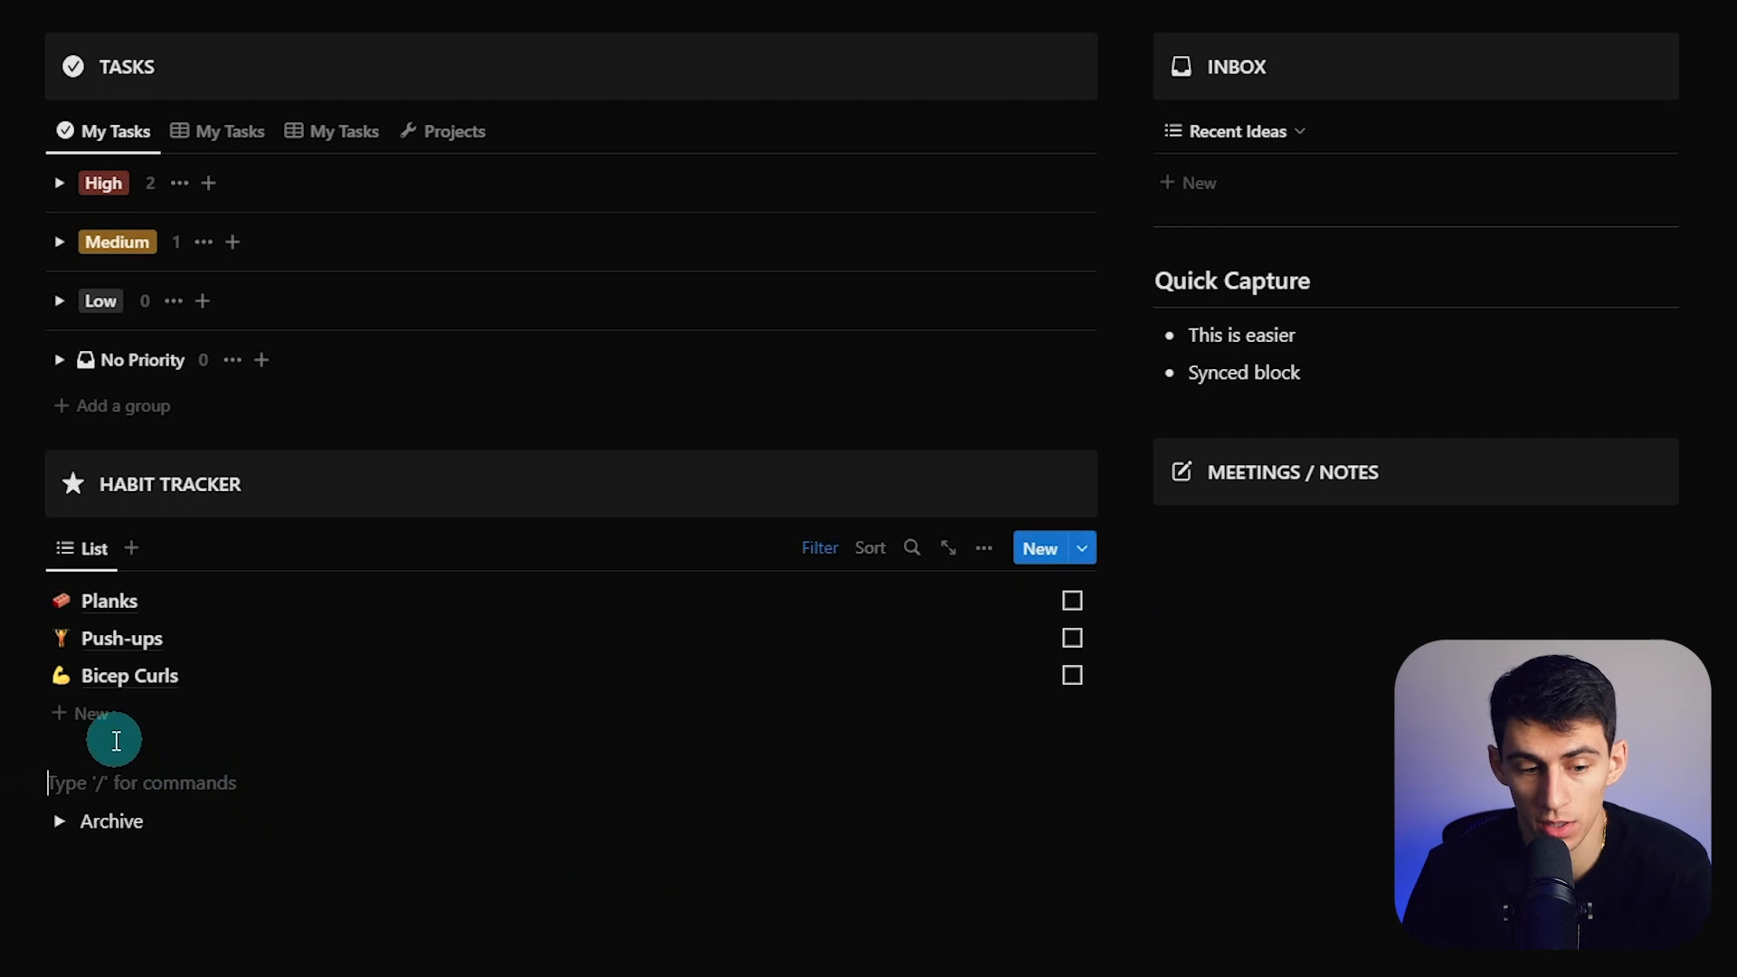
pyautogui.moveTo(31, 780); pyautogui.dragTo(262, 489)
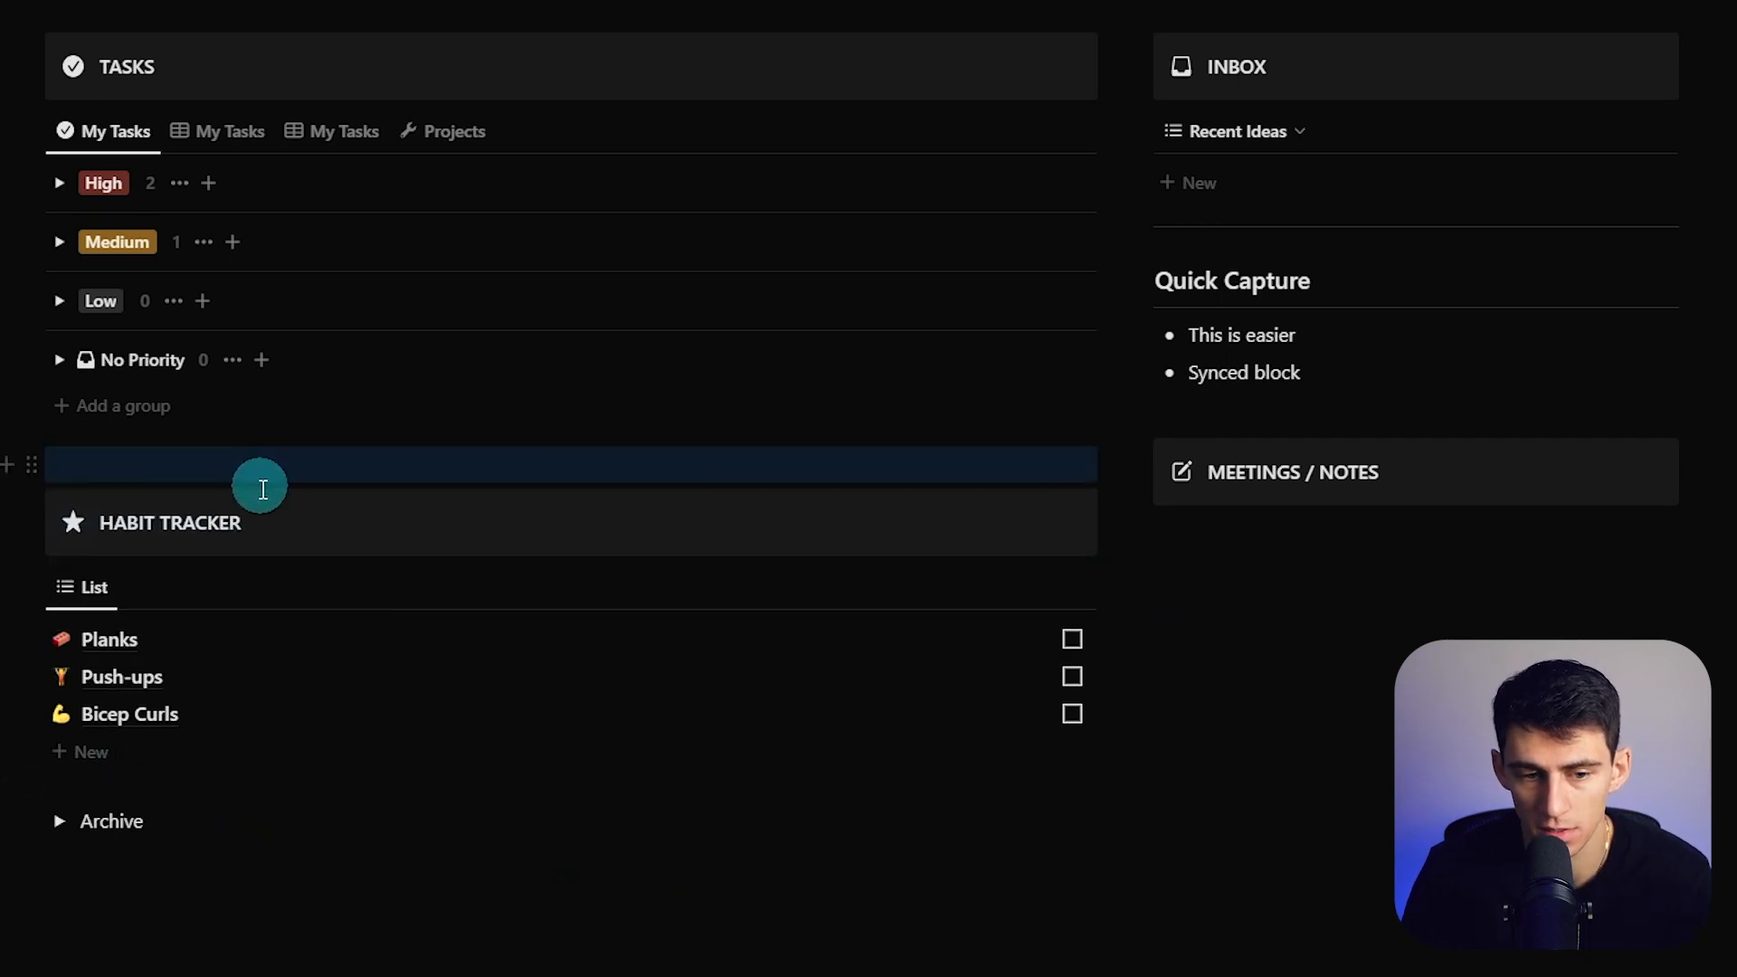
pyautogui.click(256, 472)
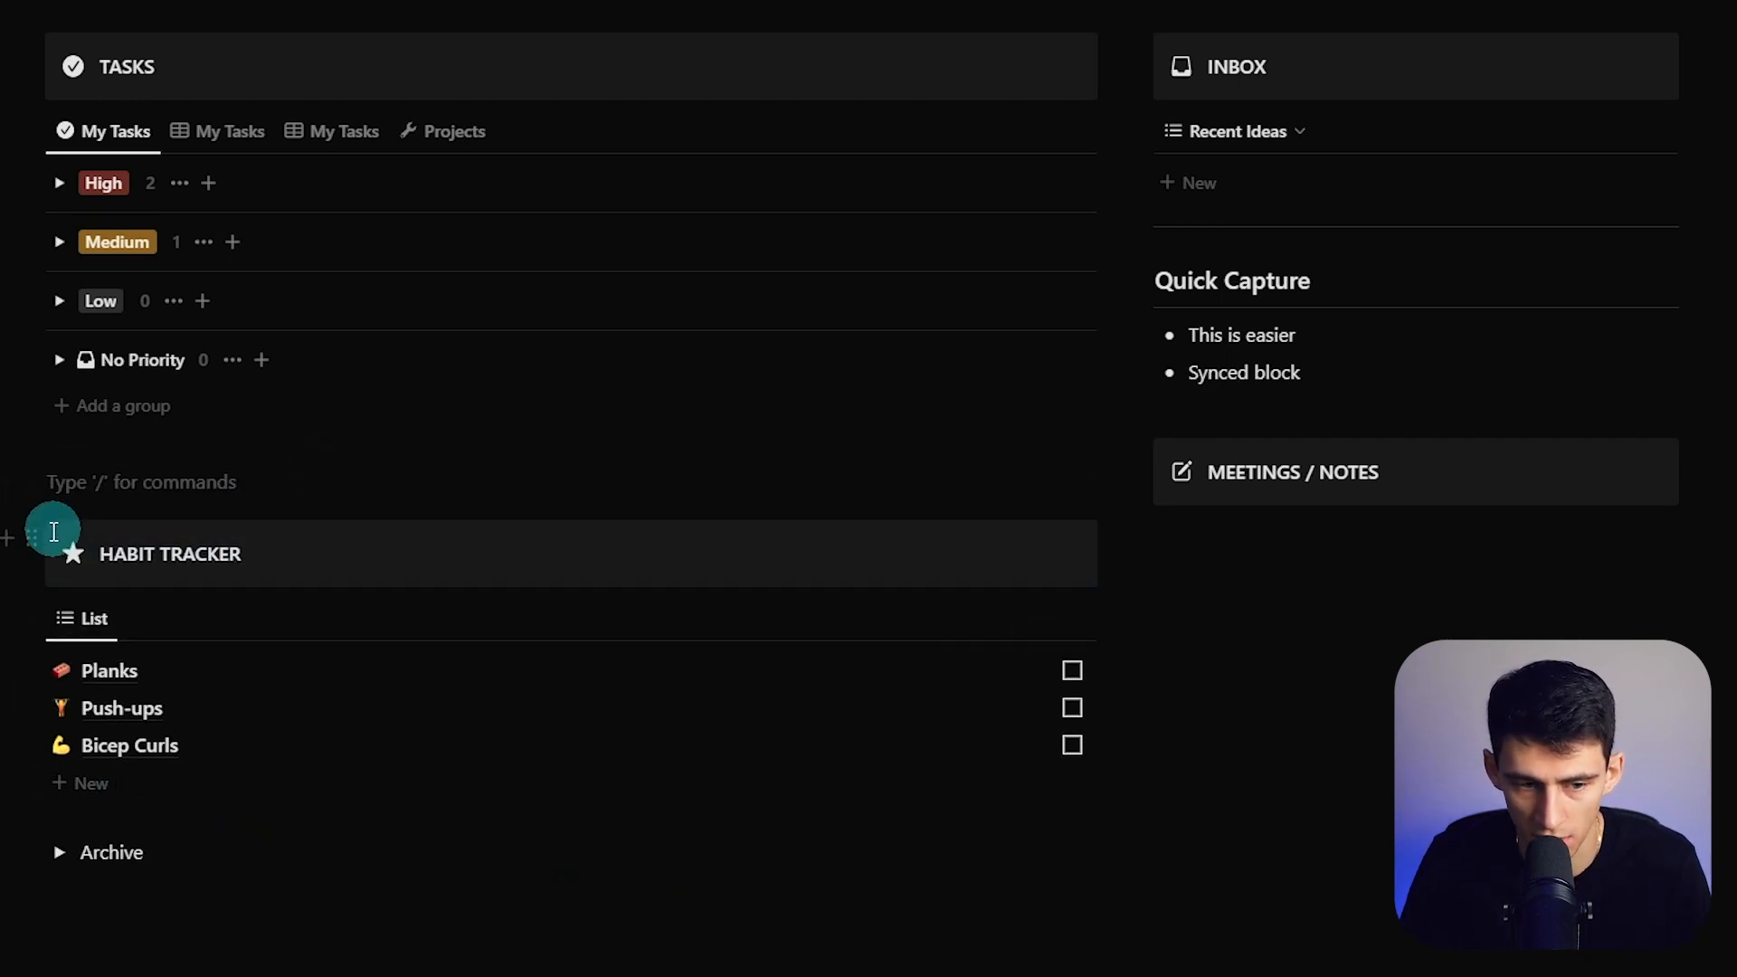
pyautogui.moveTo(33, 534); pyautogui.dragTo(66, 480)
pyautogui.moveTo(33, 608); pyautogui.dragTo(89, 526)
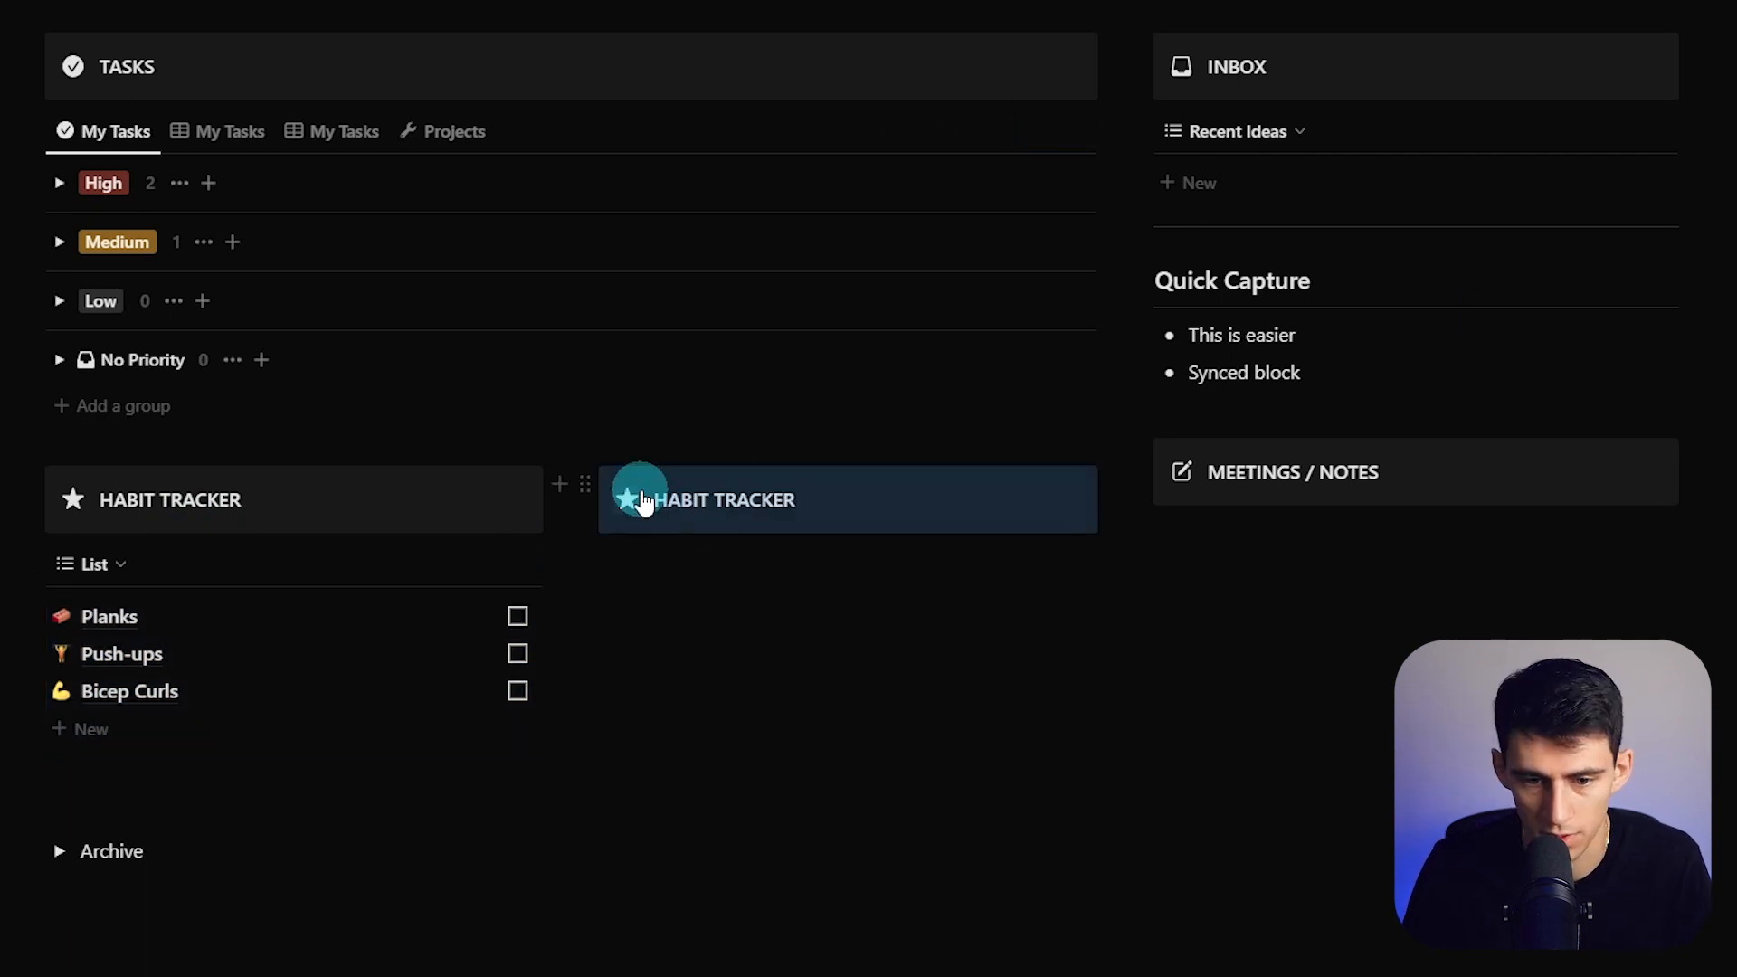
# - Give the second callout a book icon and retitle it JOURNAL
pyautogui.click(628, 498)
pyautogui.write('book')
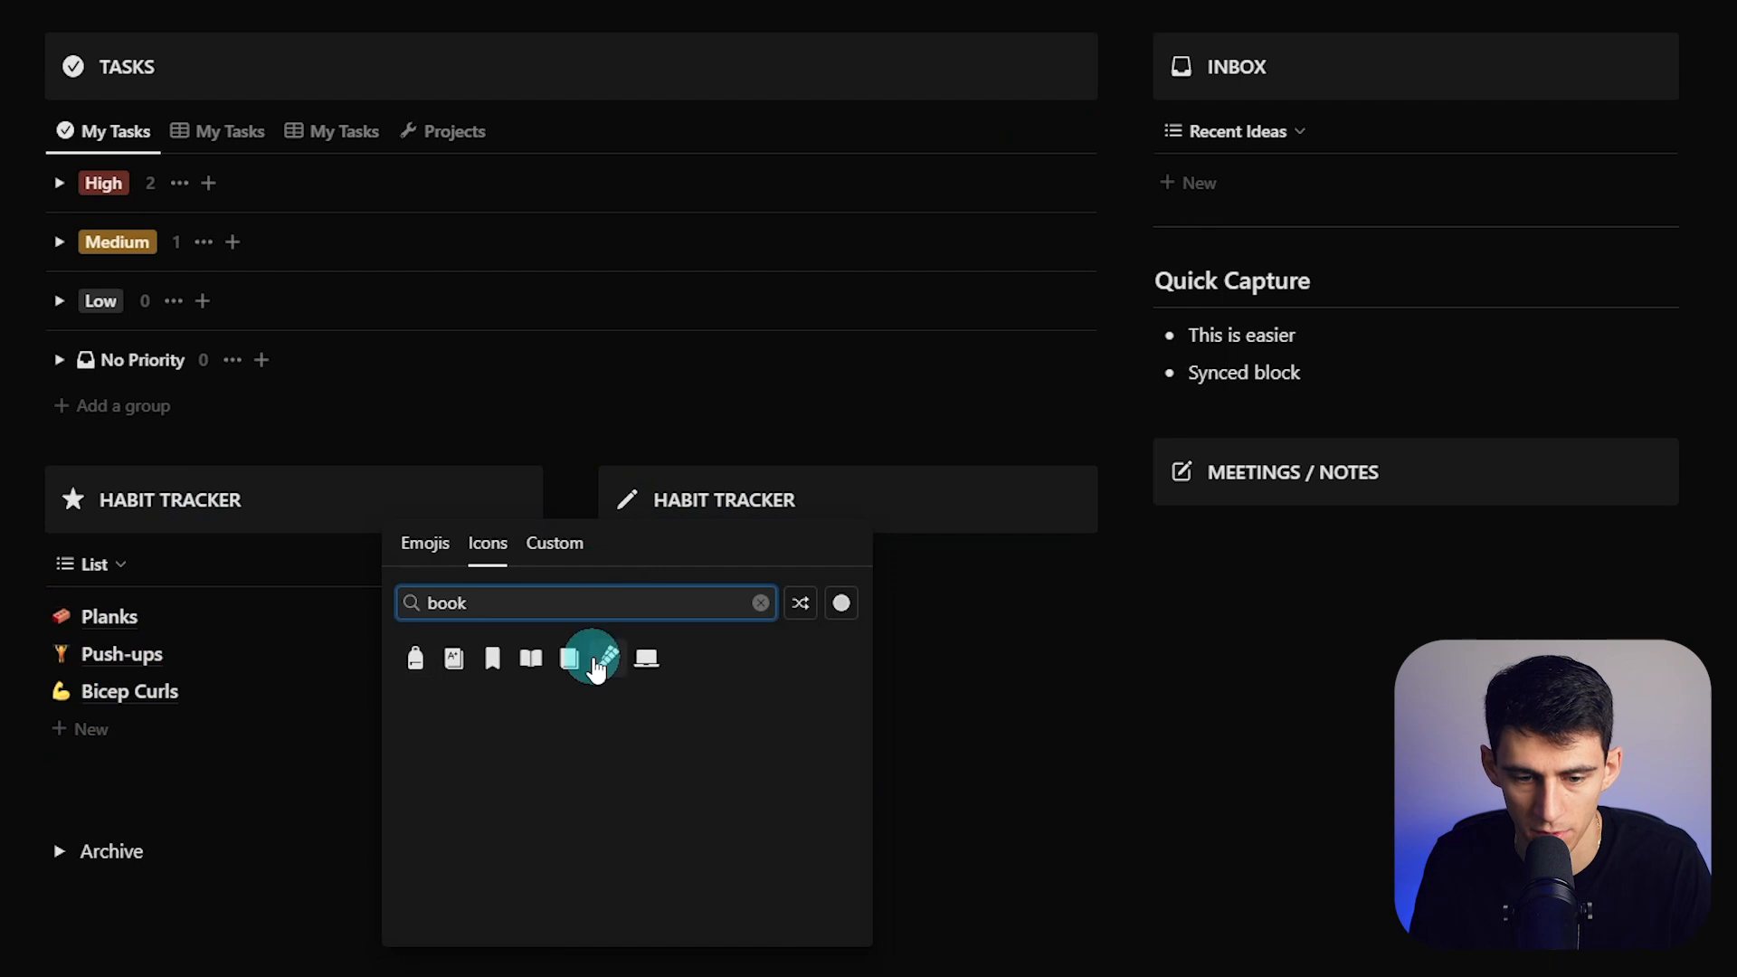
pyautogui.click(570, 658)
pyautogui.write('JOURNAL')
pyautogui.press('Return')
pyautogui.press('capslock')
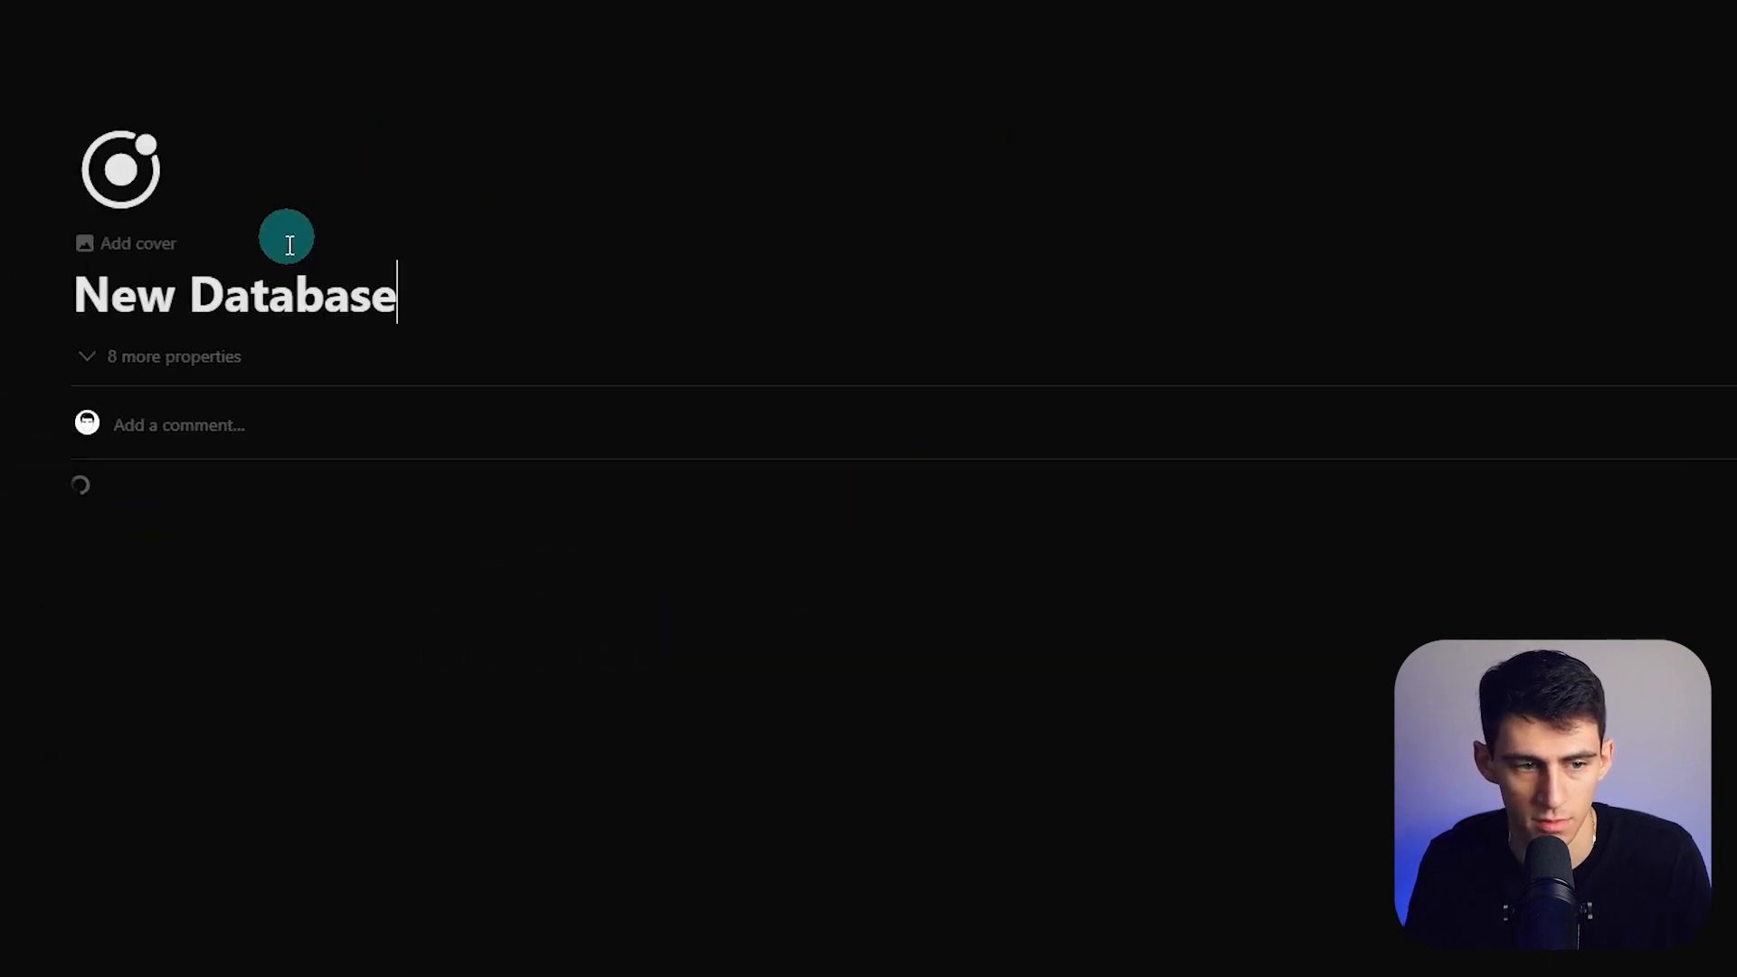
pyautogui.press('capslock')
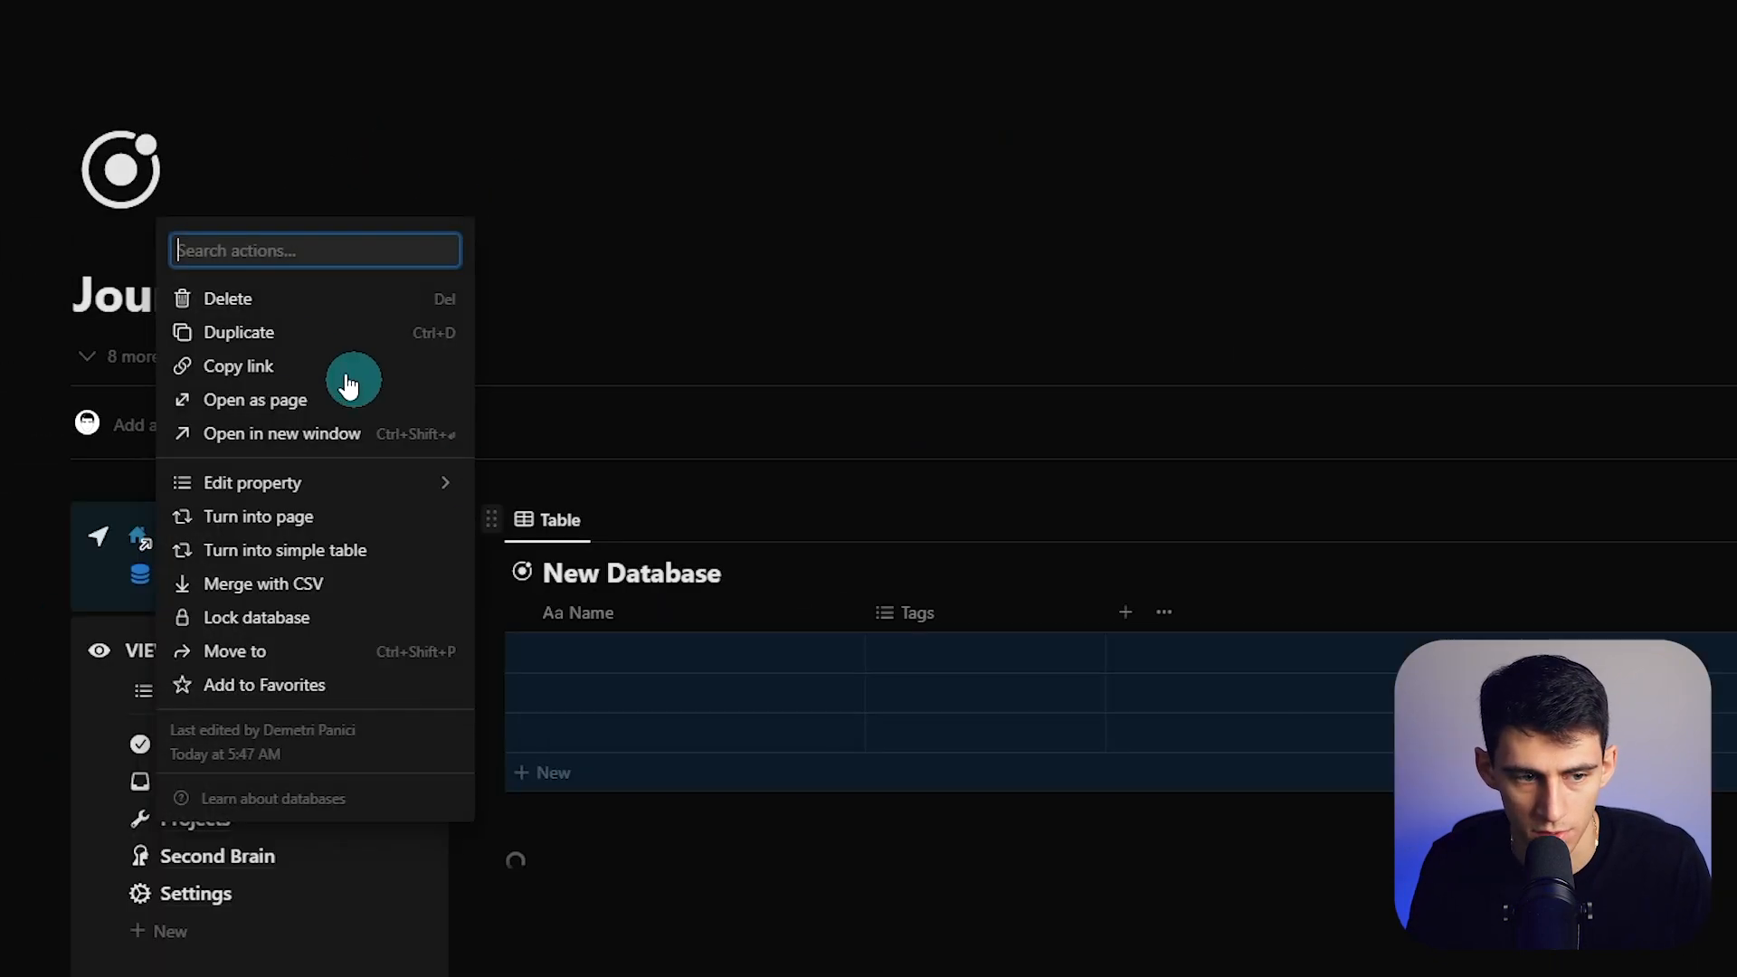
# - On the Journal database page, delete the table and change the page icon
pyautogui.click(237, 298)
pyautogui.click(159, 167)
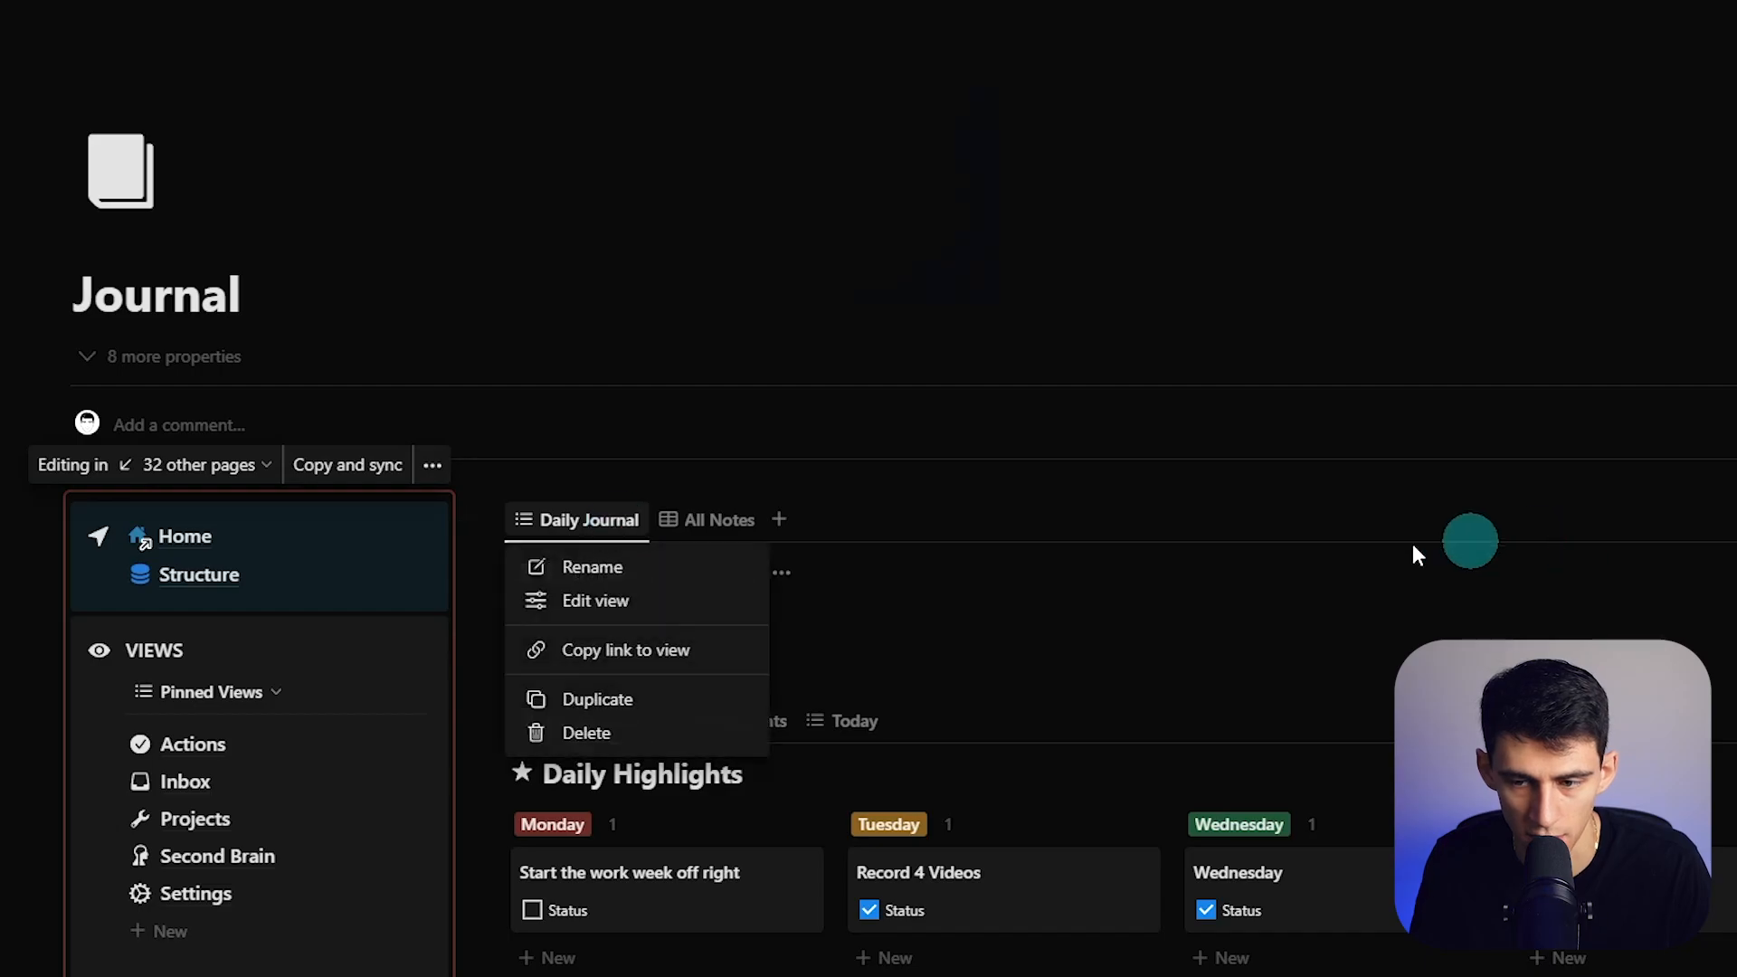
pyautogui.click(873, 579)
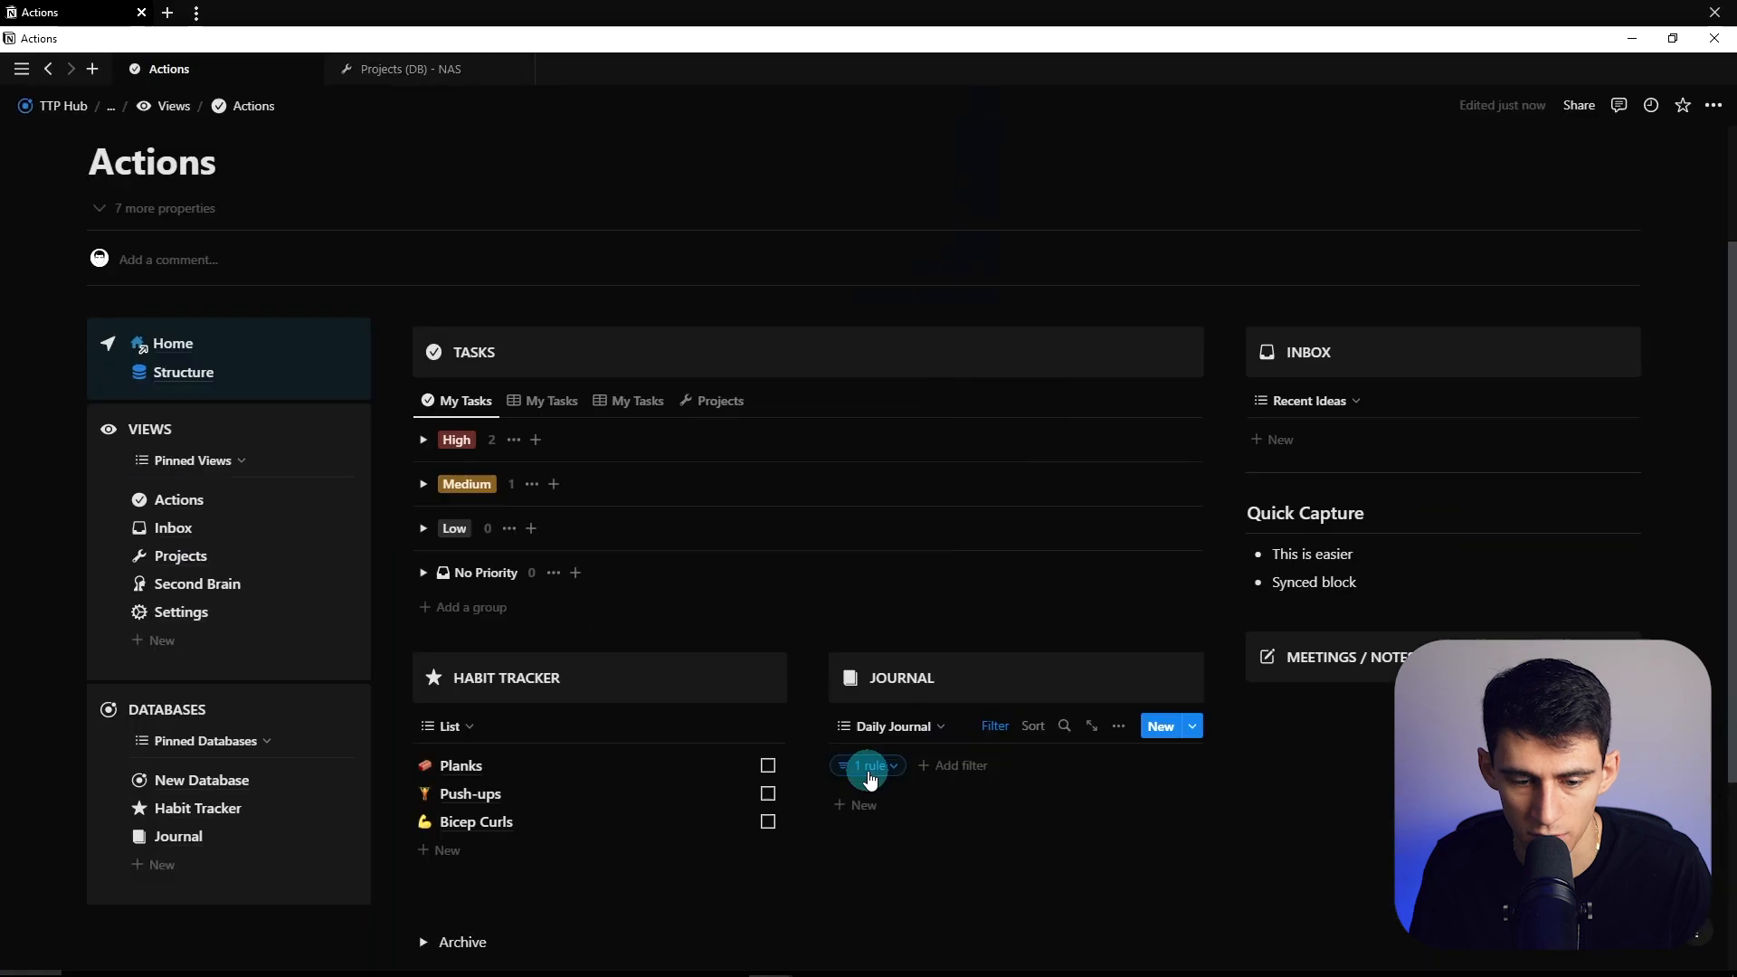
# - Review the Journal list's filter rule and view properties
pyautogui.click(868, 766)
pyautogui.press('Escape')
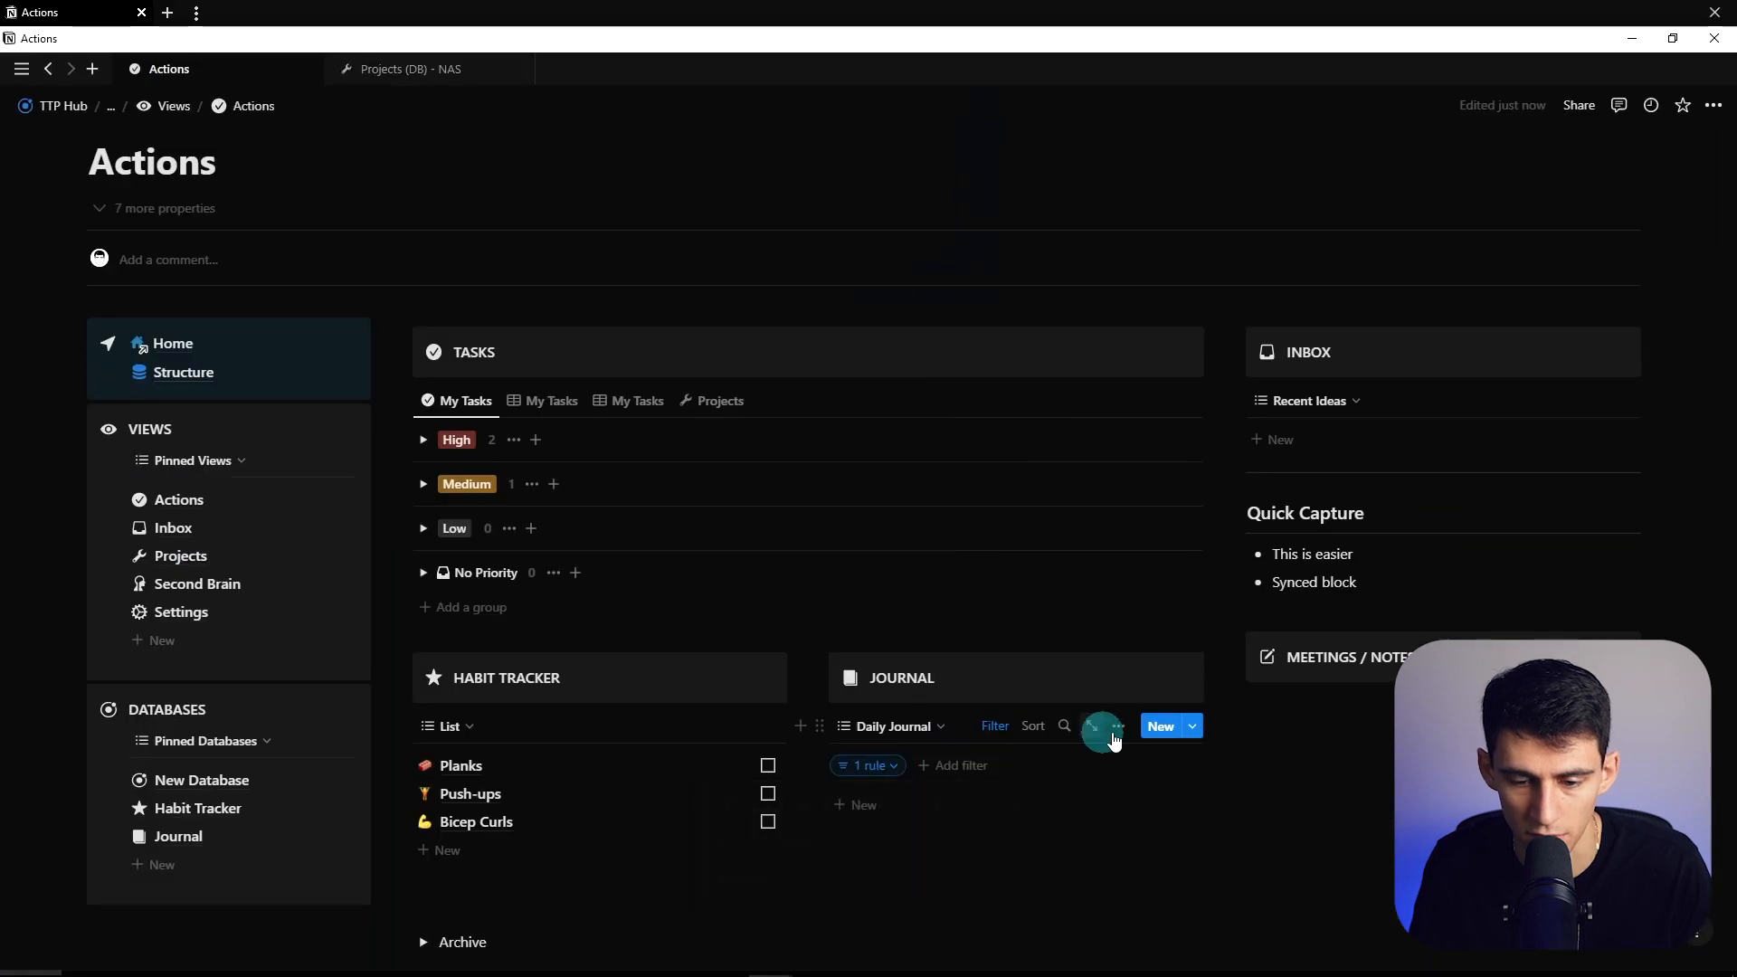
pyautogui.click(1119, 727)
pyautogui.click(1113, 534)
pyautogui.press('Escape')
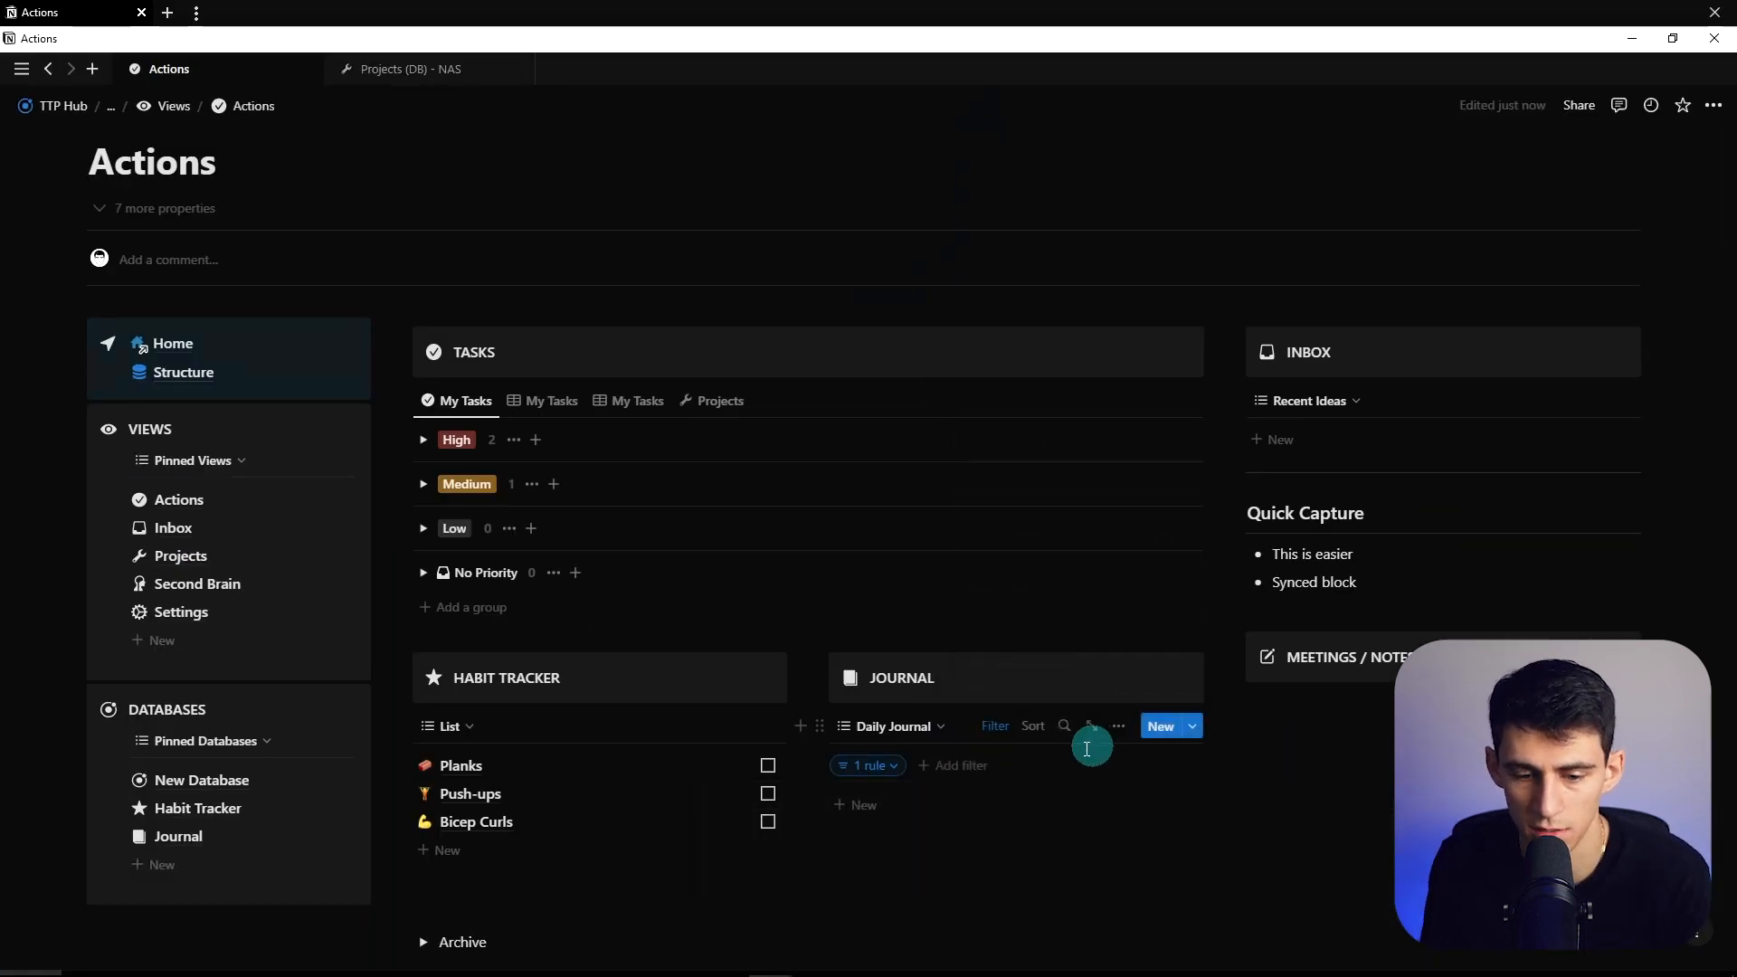
pyautogui.scroll(-1, 1097, 740)
pyautogui.scroll(-1, 841, 689)
pyautogui.moveTo(807, 674); pyautogui.dragTo(755, 674)
# - Add a new Journal entry using the Daily Journal template
pyautogui.click(845, 632)
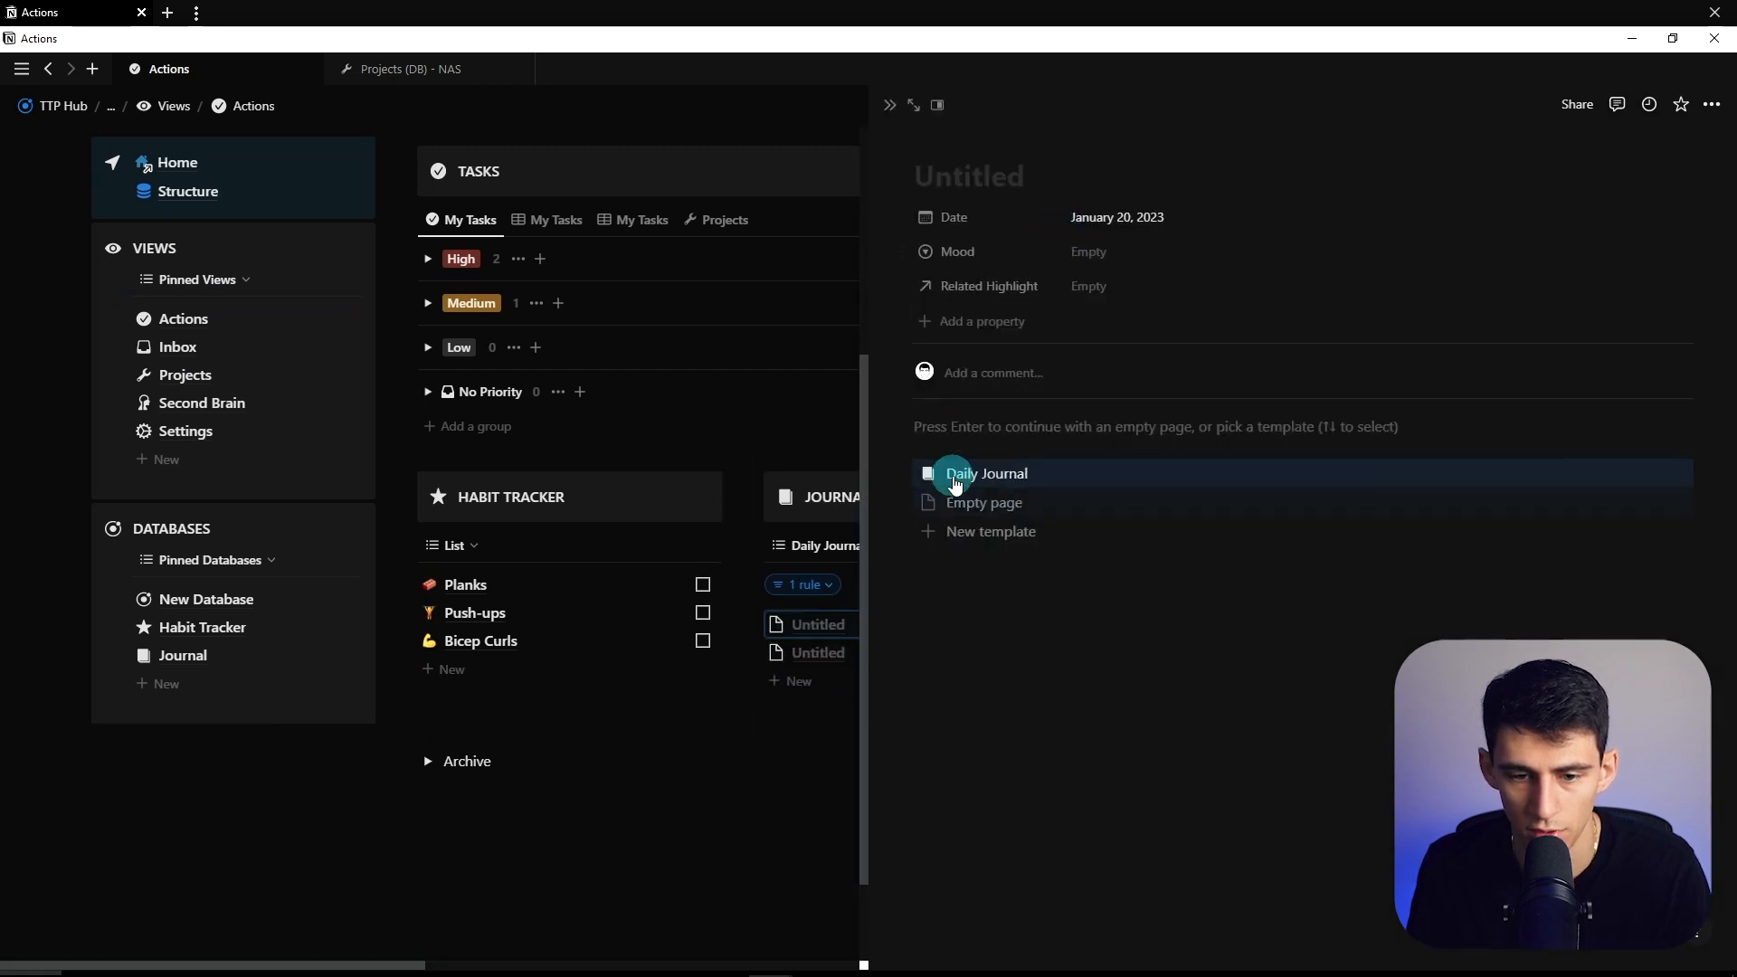
pyautogui.click(935, 469)
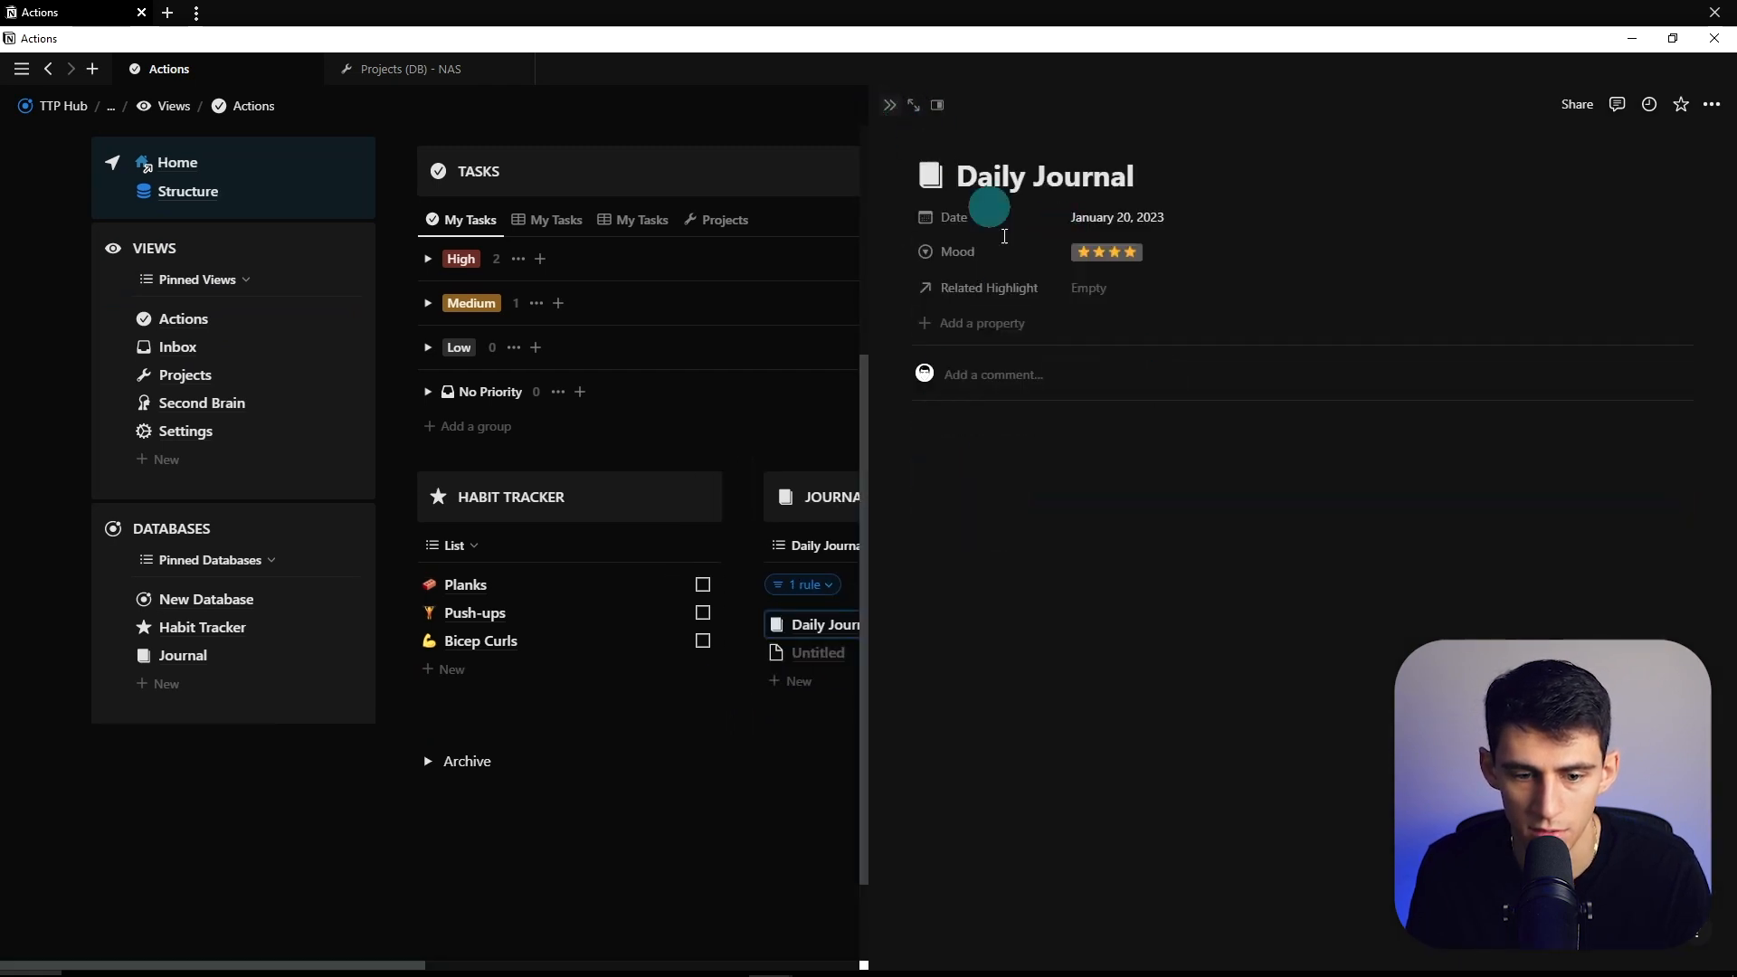
pyautogui.scroll(3, 931, 507)
pyautogui.scroll(-2, 1055, 516)
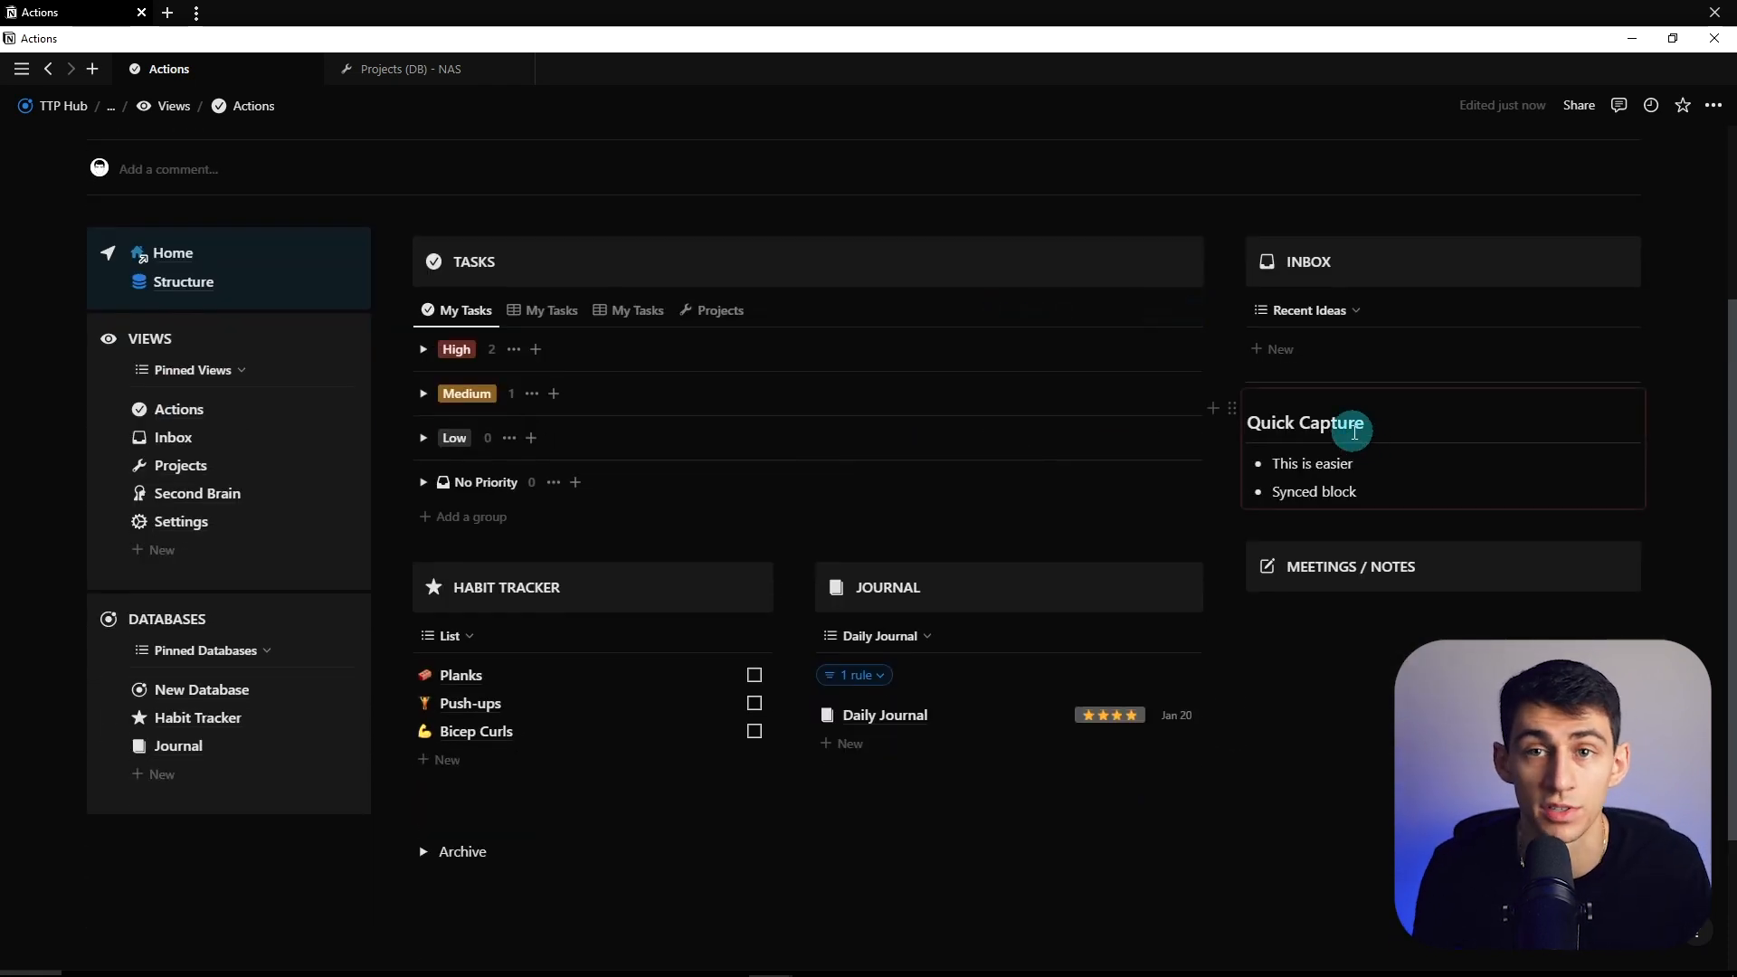